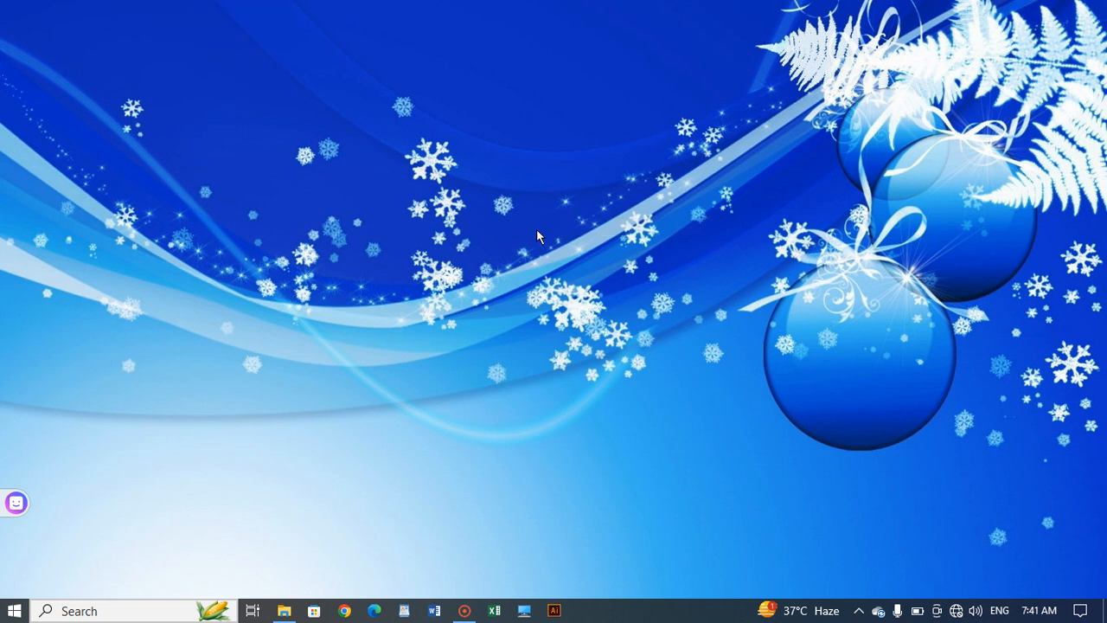
Search Windows for "word", launch Word 2013 and create a blank document.
click(171, 609)
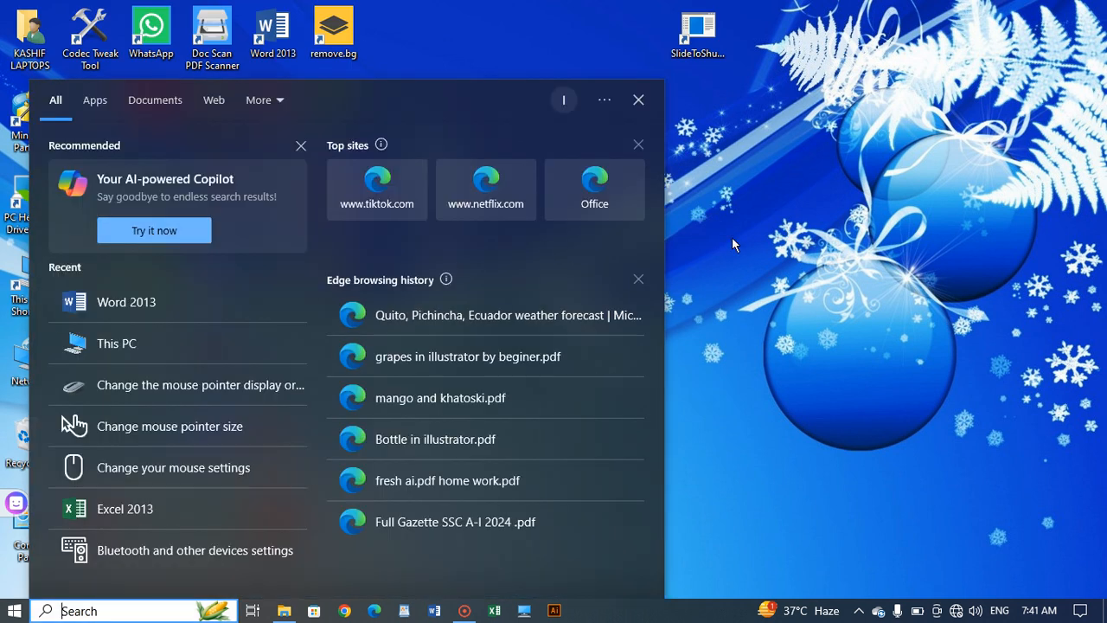
click(755, 226)
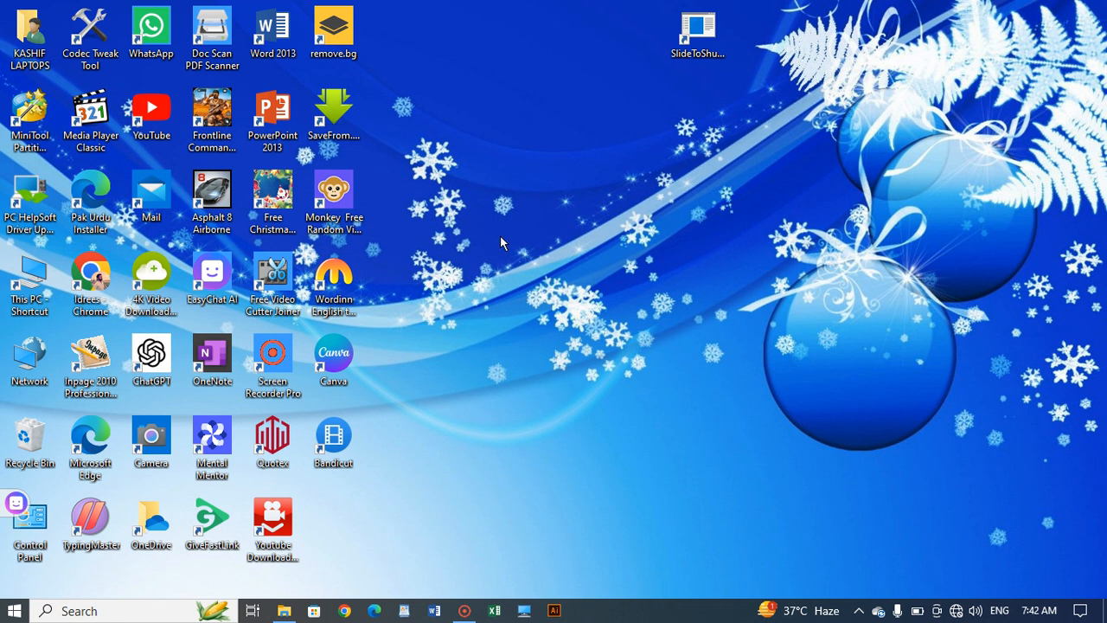
click(152, 610)
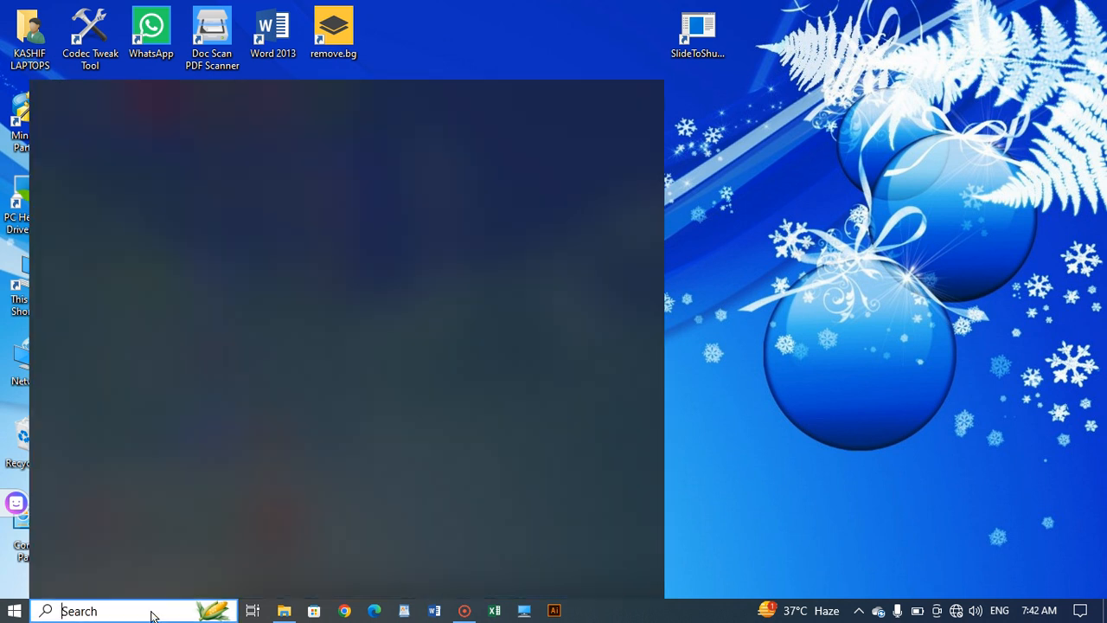
text(word)
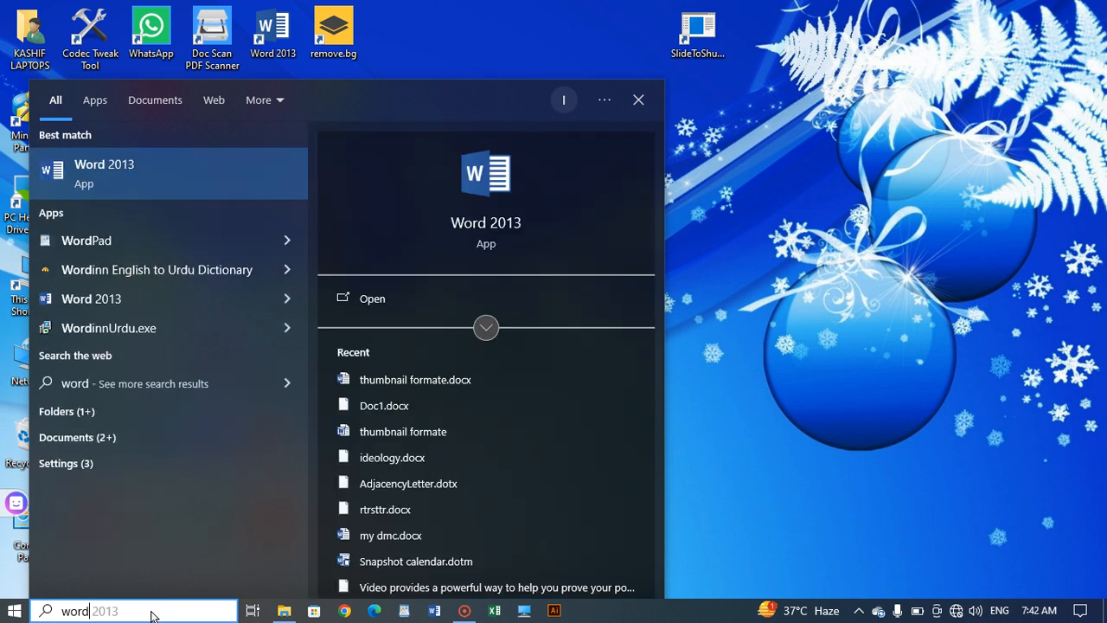
key(Return)
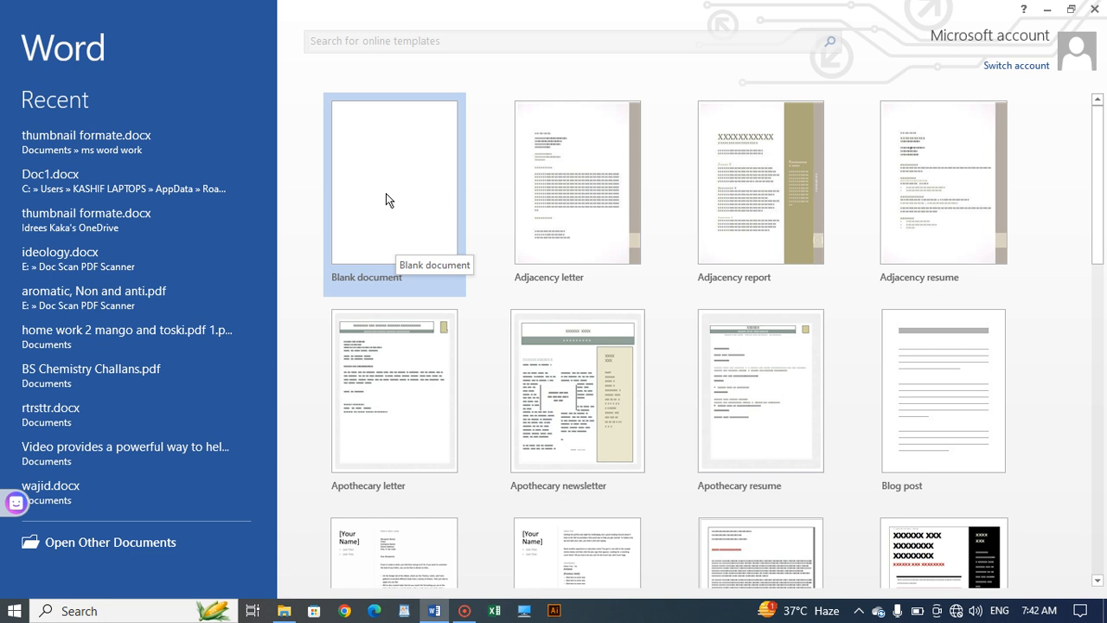
click(387, 199)
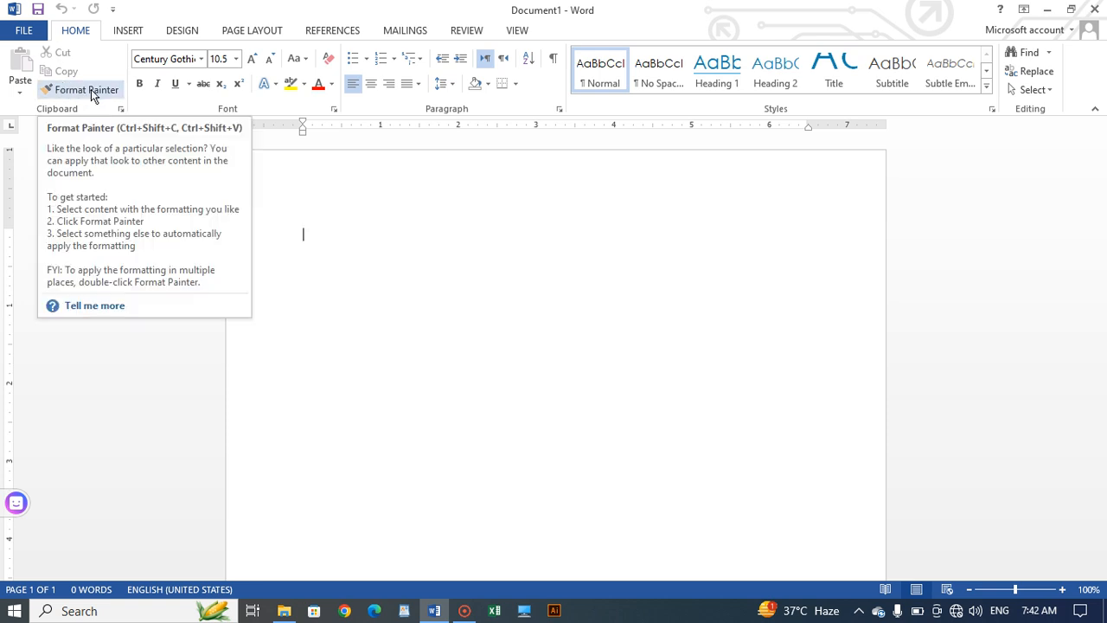
Generate sample paragraphs in the blank document with the =rand() function.
click(21, 95)
click(21, 95)
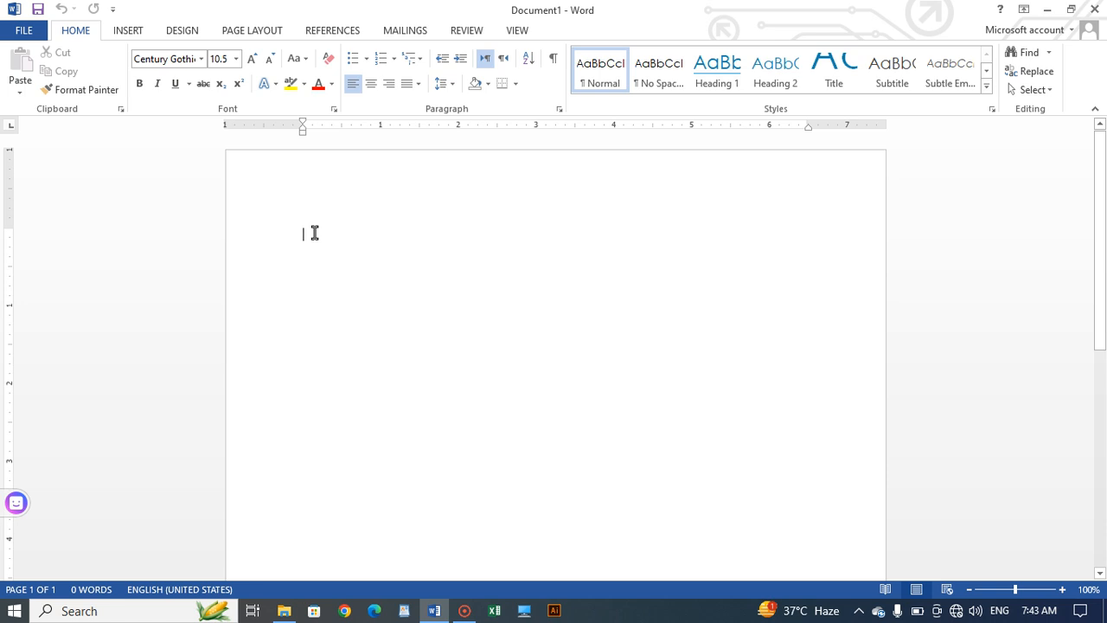
text(=rand()
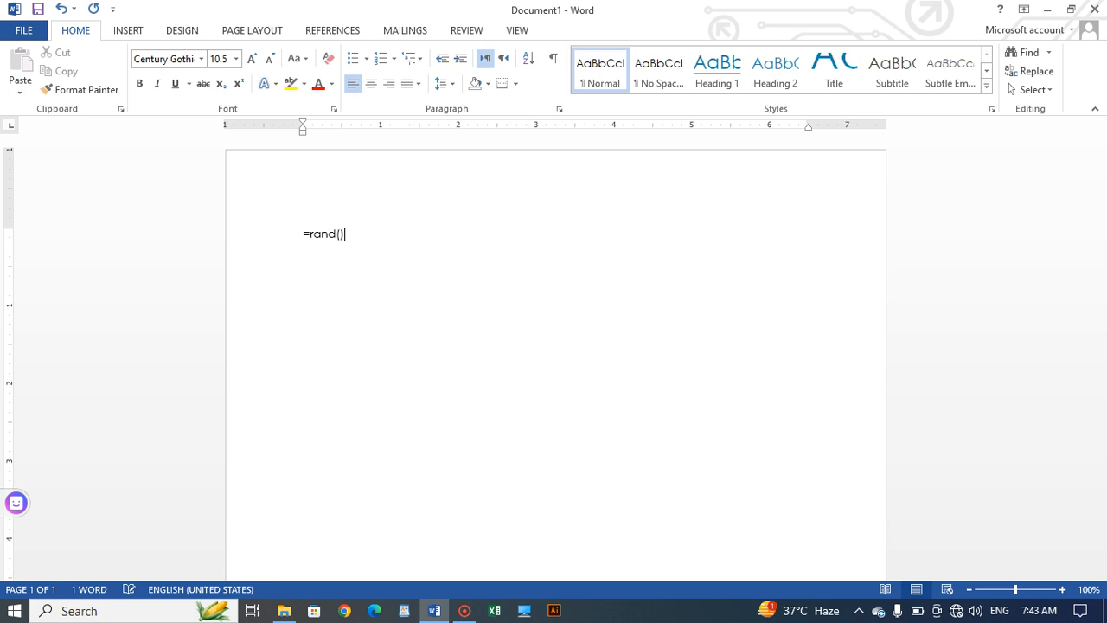
key(Return)
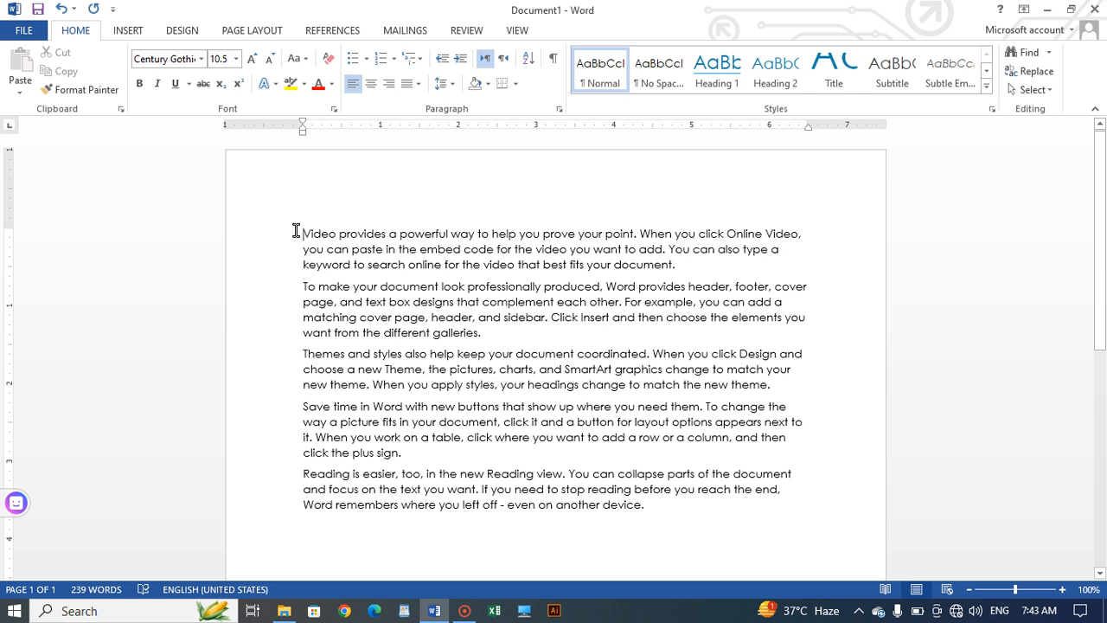
Copy the whole first paragraph, beginning "Video provides a powerful way", to the clipboard.
drag(296, 231, 659, 272)
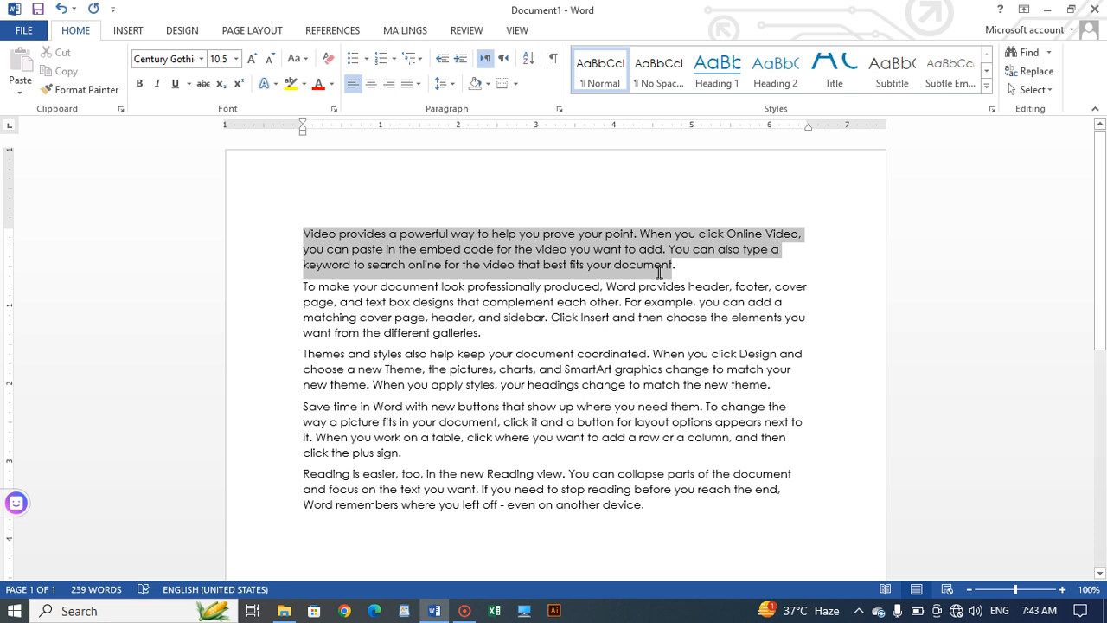
click(671, 270)
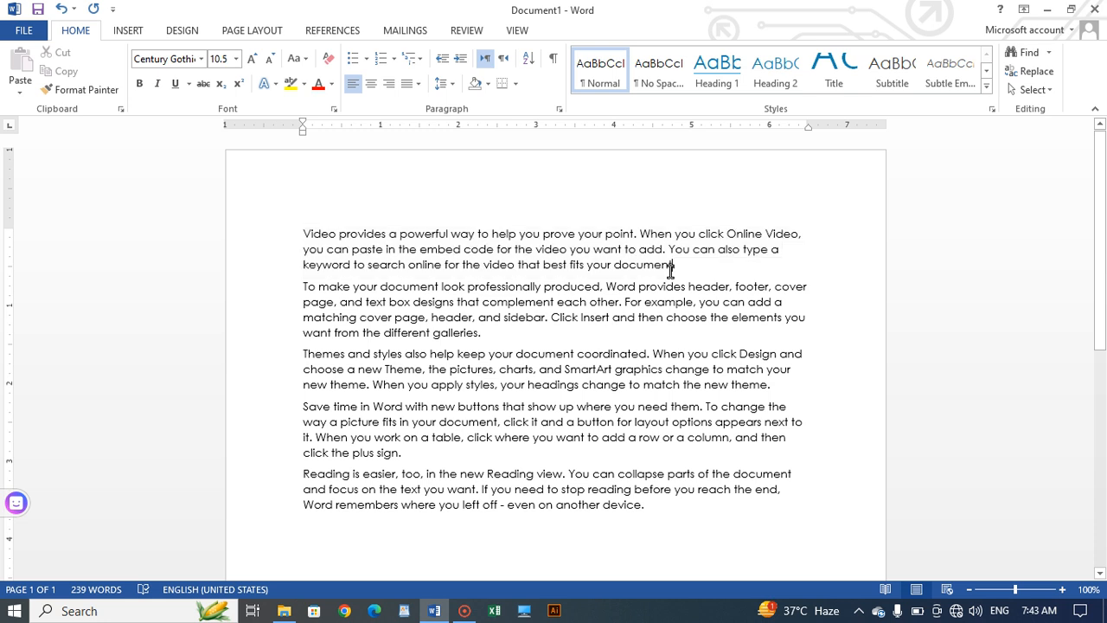
drag(625, 264, 304, 235)
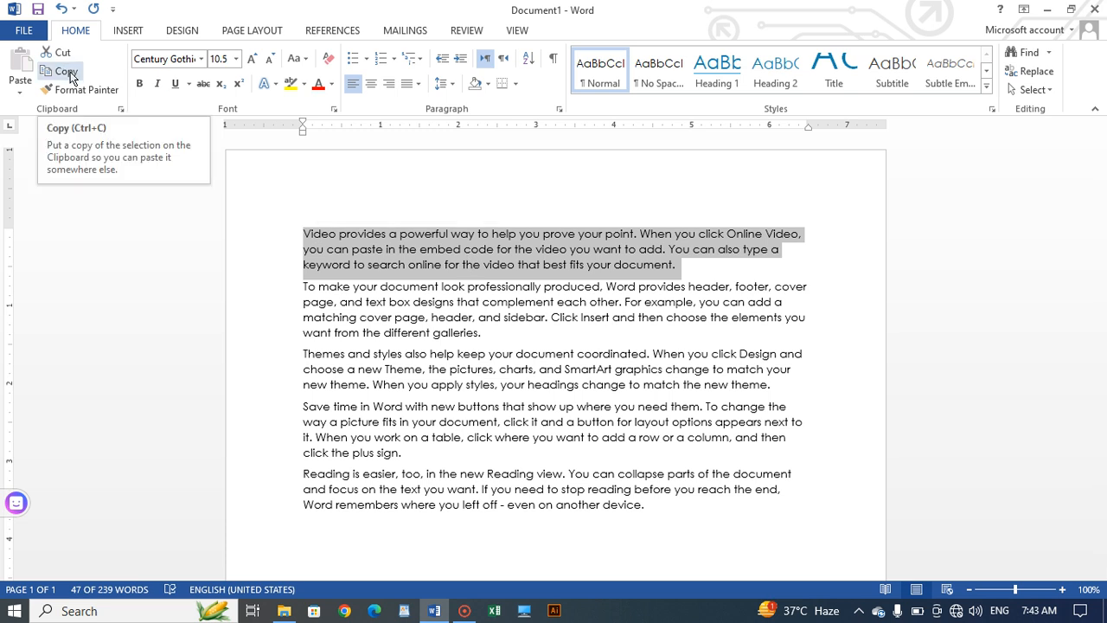
click(72, 78)
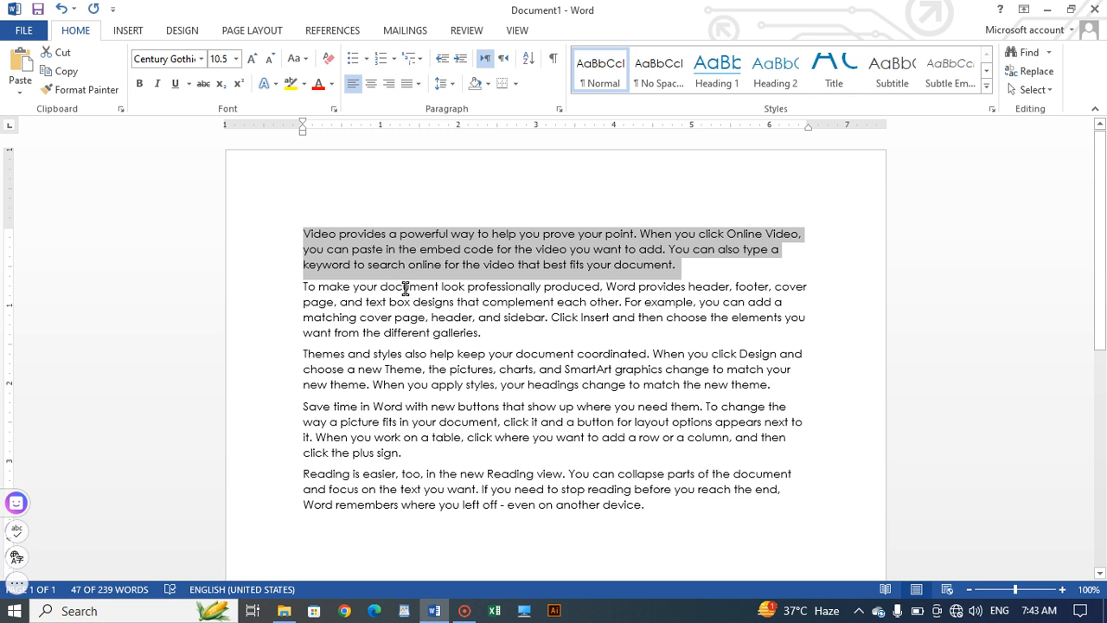
Paste the copied paragraph in the empty area a few lines below the last paragraph, "Reading is easier".
scroll(406, 288, down, 7)
scroll(390, 276, down, 1)
click(323, 265)
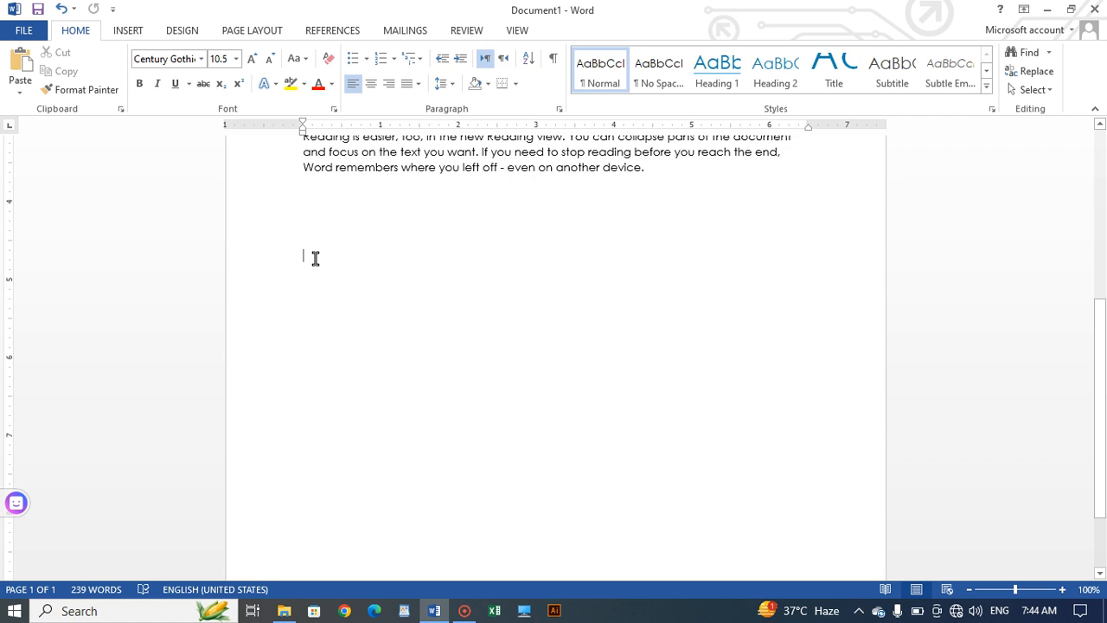
right_click(314, 258)
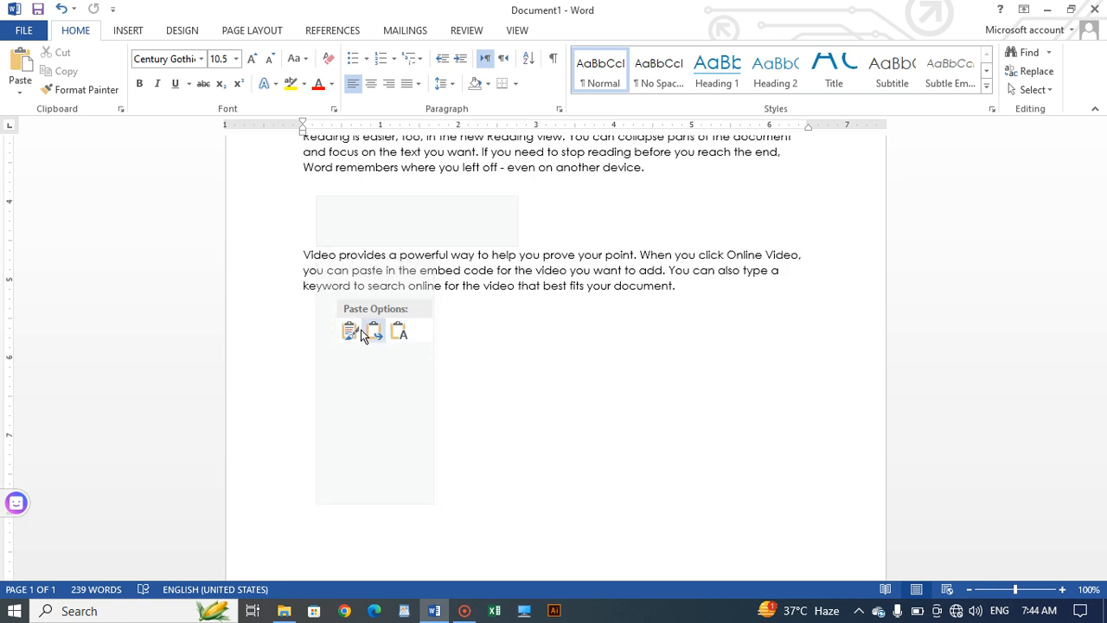
click(451, 323)
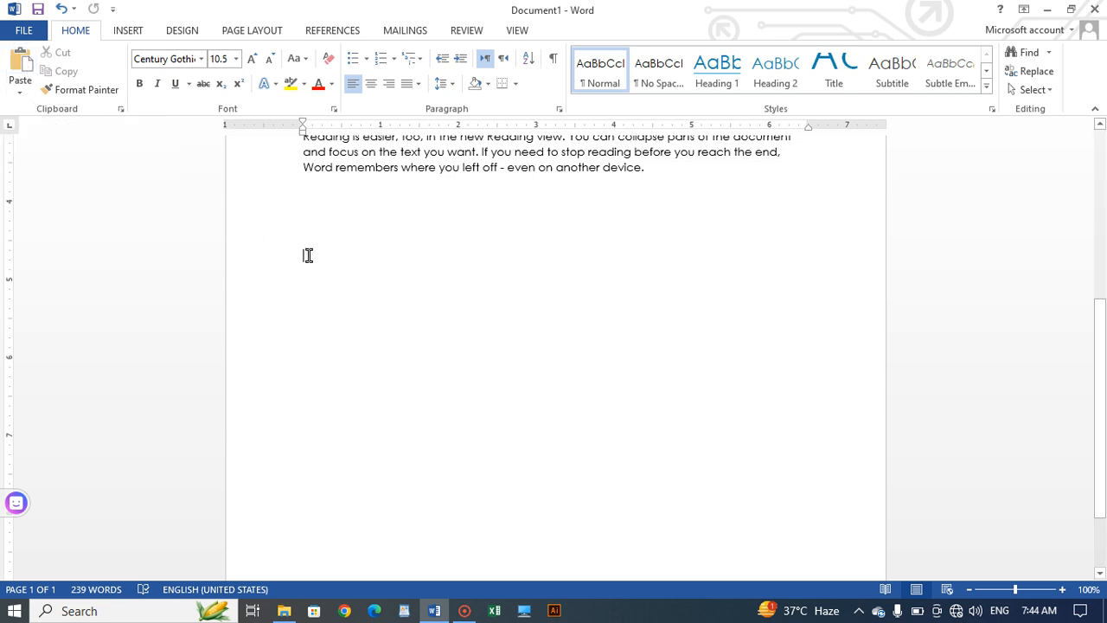
click(21, 65)
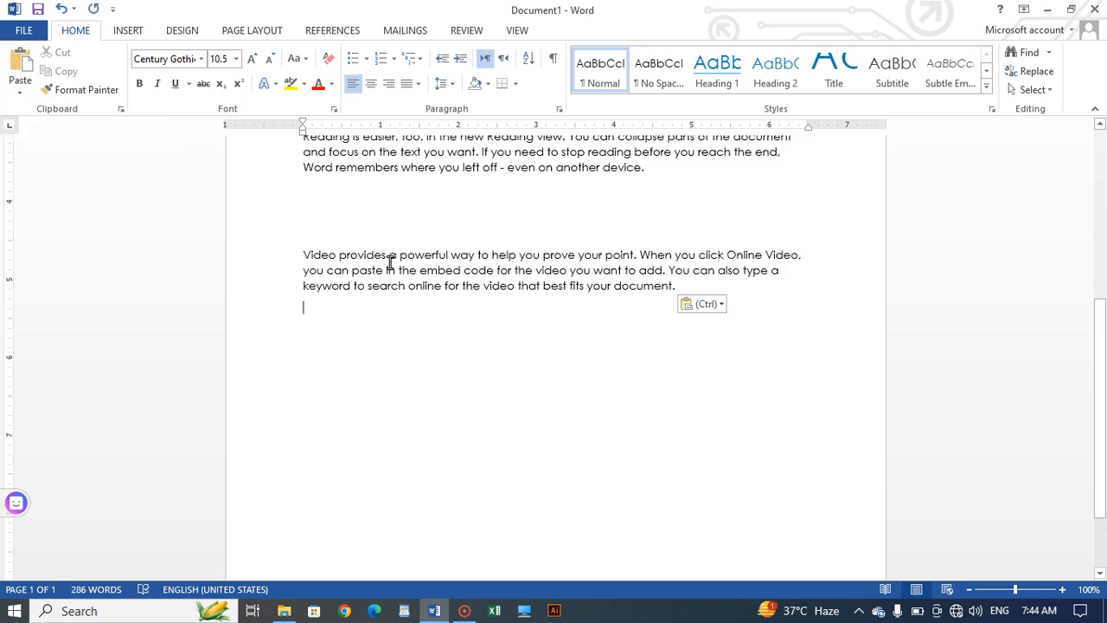
Cut the original "Video provides" paragraph from the start of the document.
scroll(390, 262, up, 6)
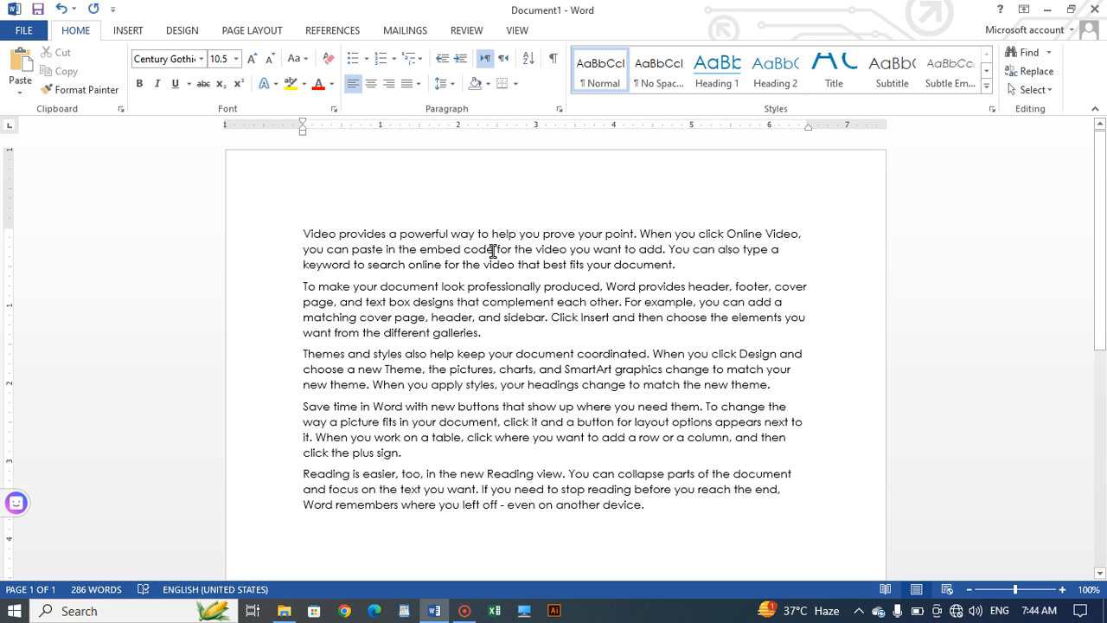
scroll(493, 313, down, 7)
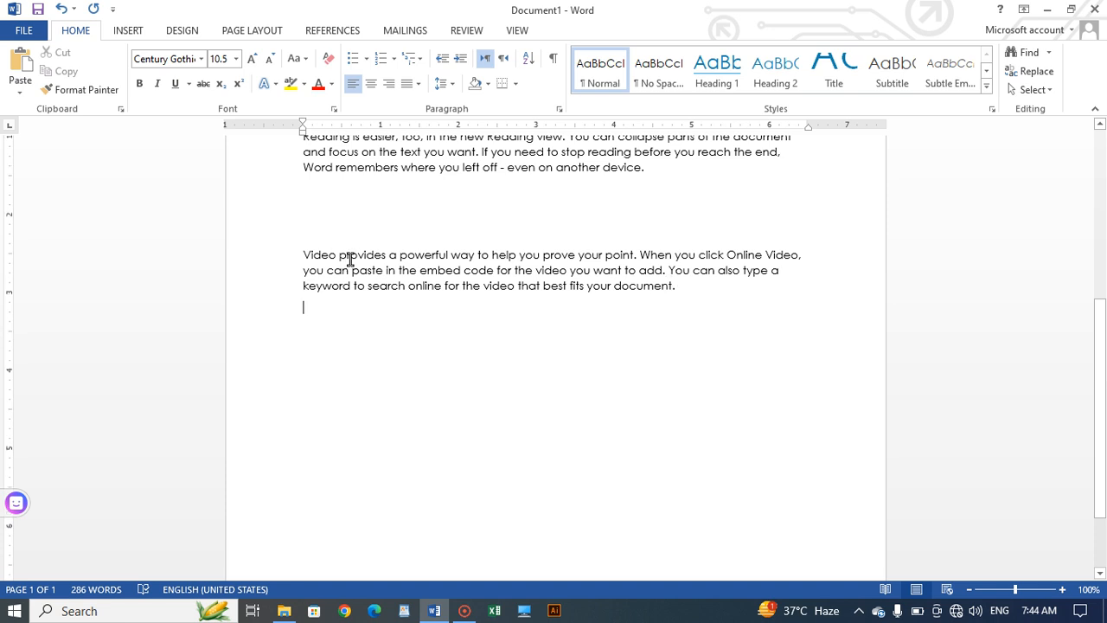
scroll(346, 257, up, 7)
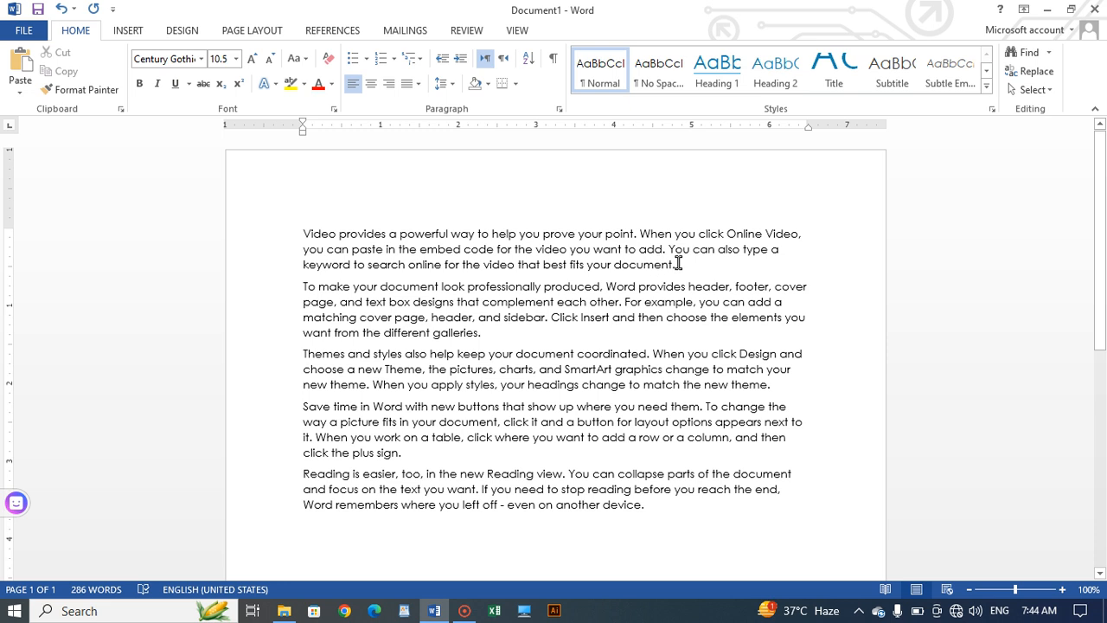
drag(683, 264, 304, 234)
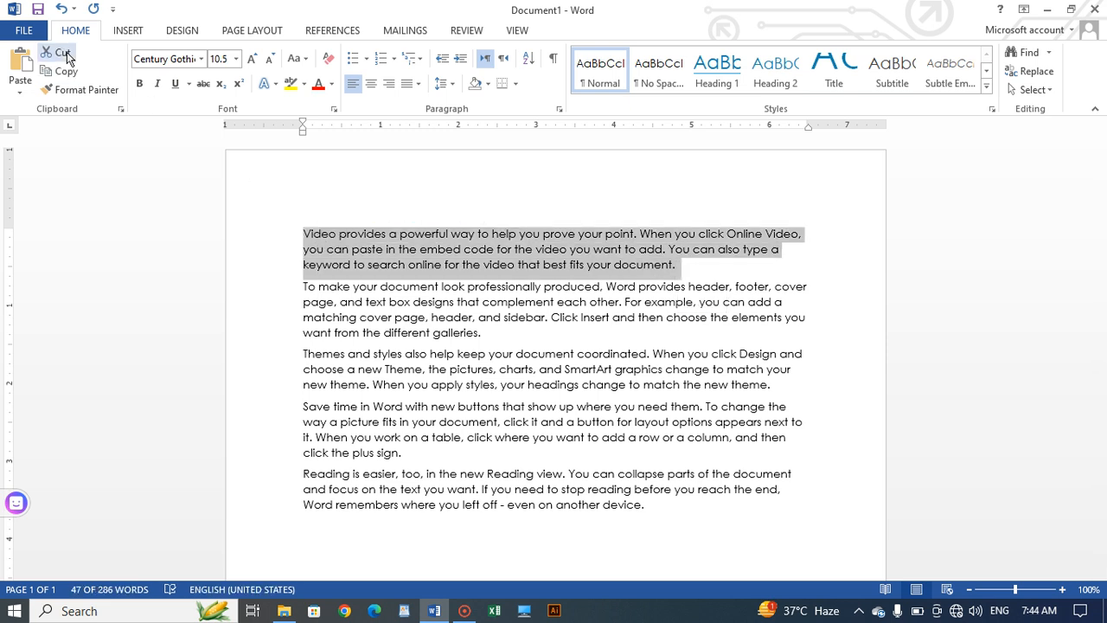
click(68, 57)
Paste the cut paragraph in the empty area a few lines below the previously pasted copy.
scroll(308, 226, down, 3)
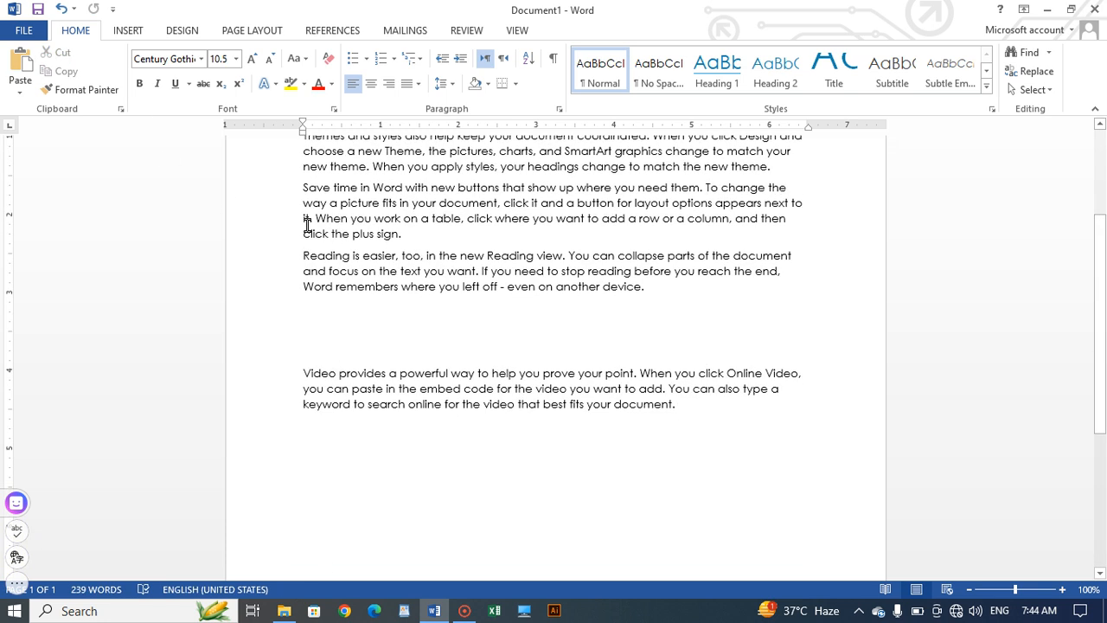
scroll(308, 226, up, 3)
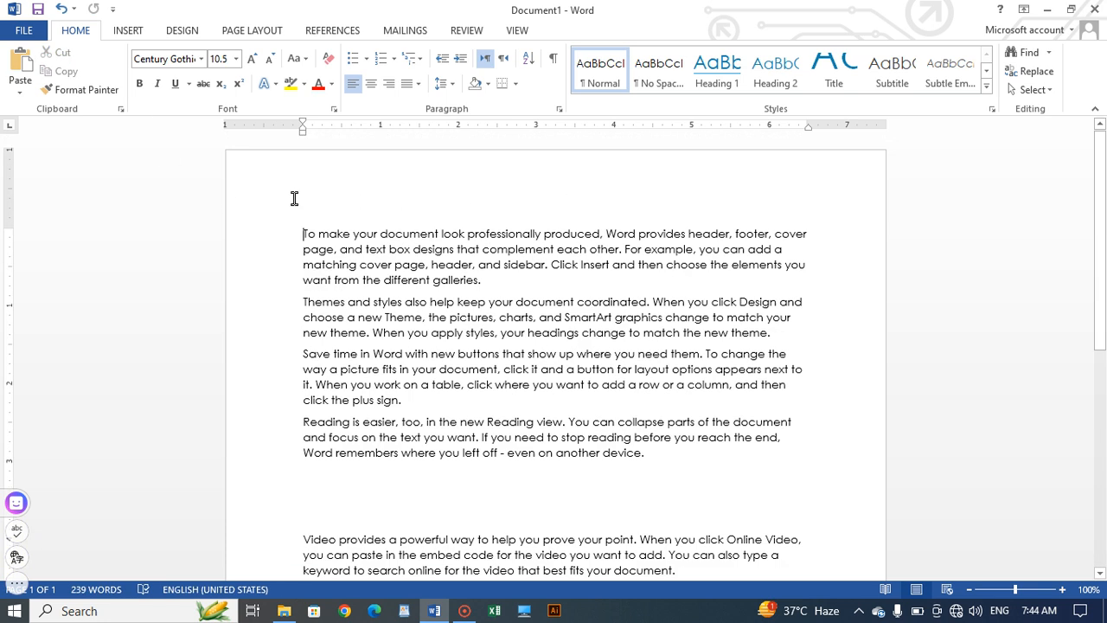
scroll(443, 200, down, 7)
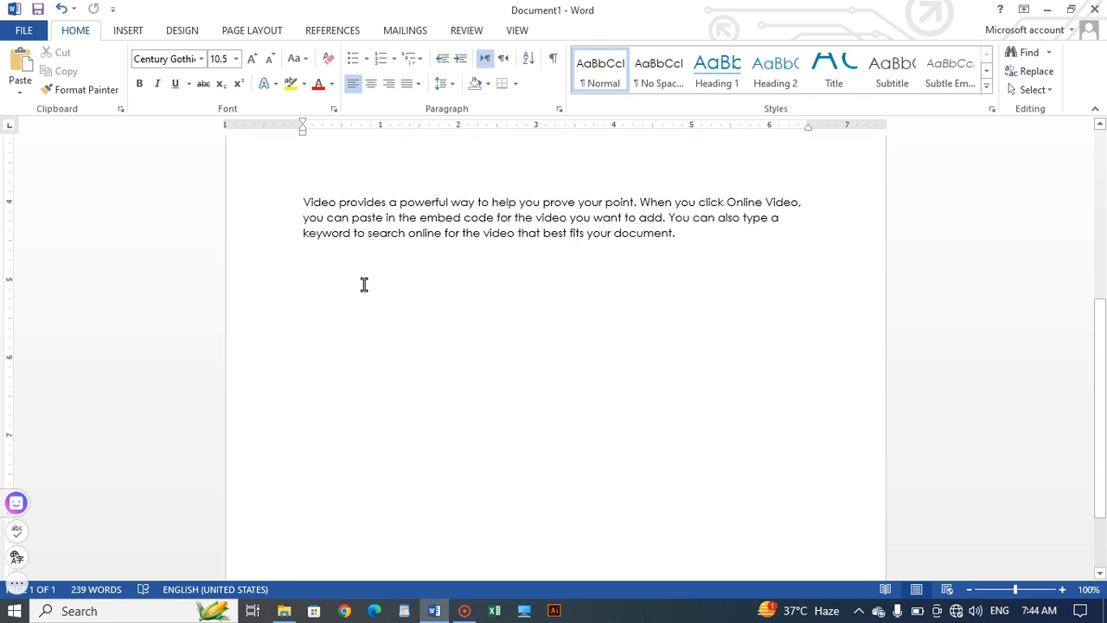
click(311, 312)
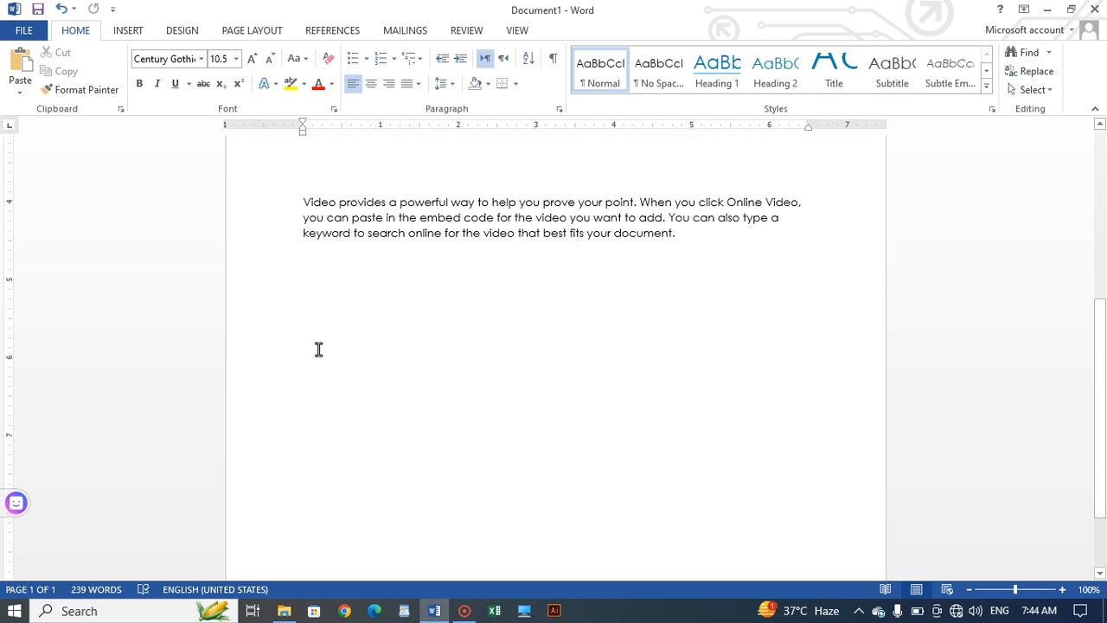
double_click(310, 319)
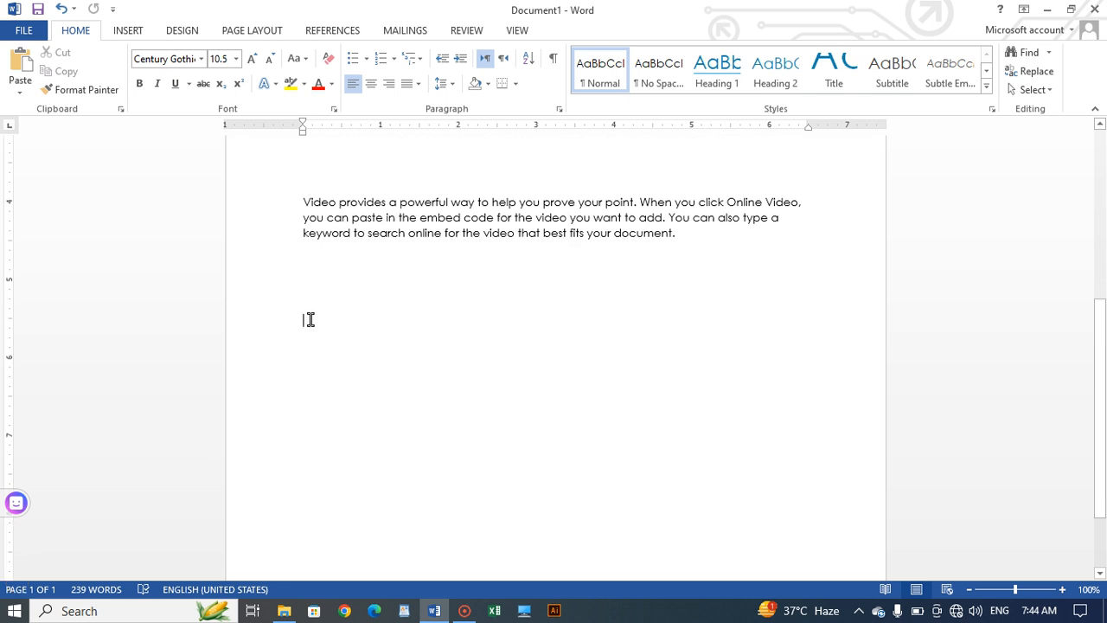
click(23, 67)
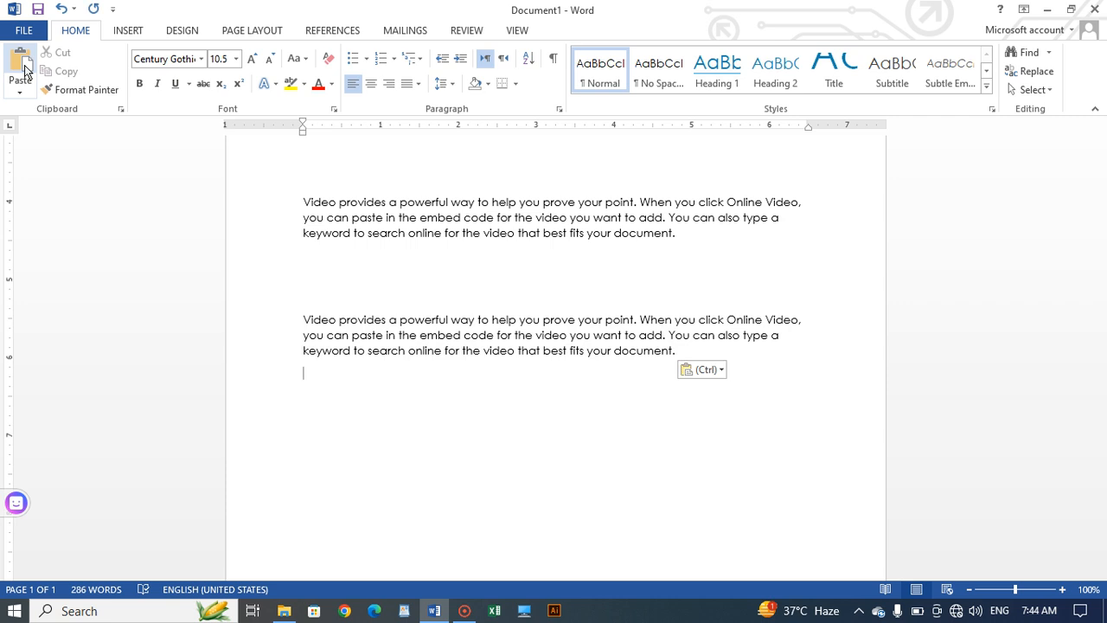
Compare the start of the document with the two pasted paragraphs at its end to review the effect of cutting versus copying.
scroll(640, 349, up, 7)
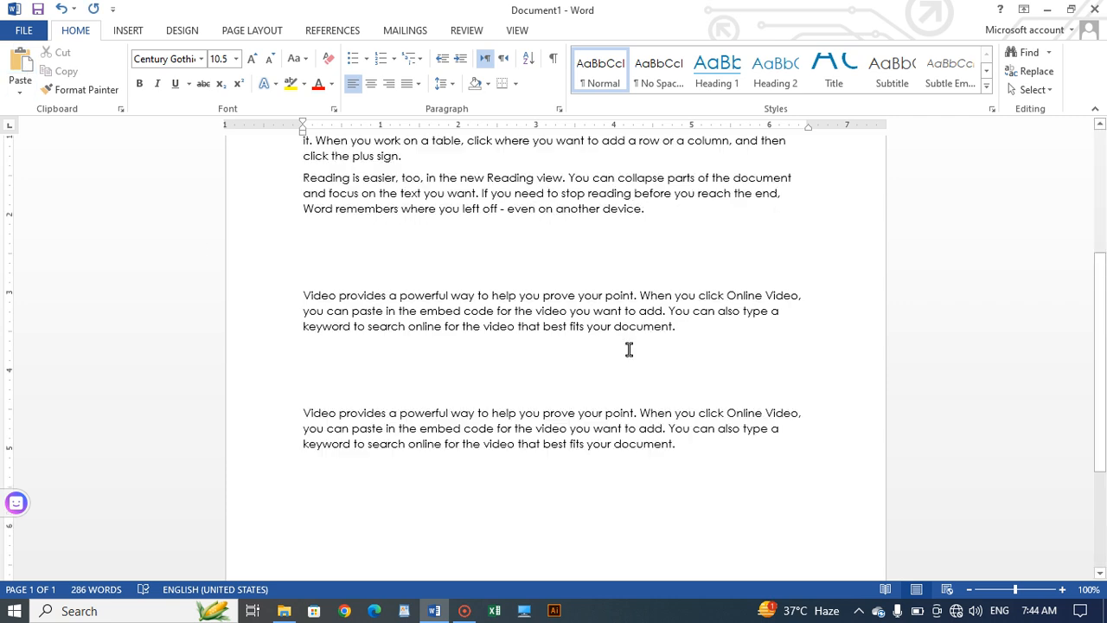
scroll(453, 202, down, 7)
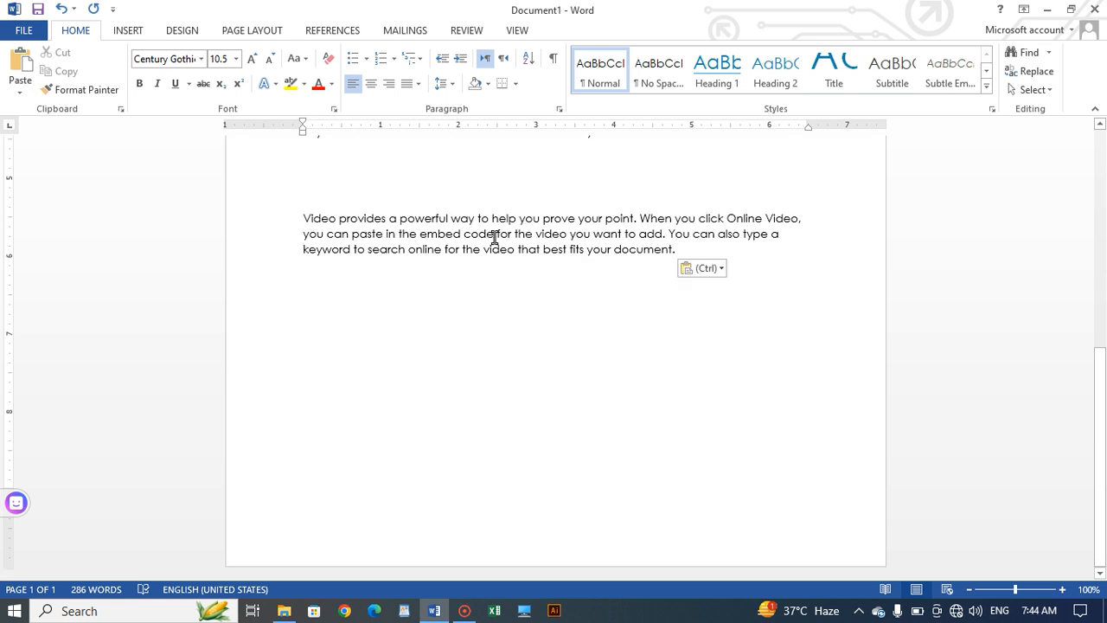
scroll(430, 238, up, 6)
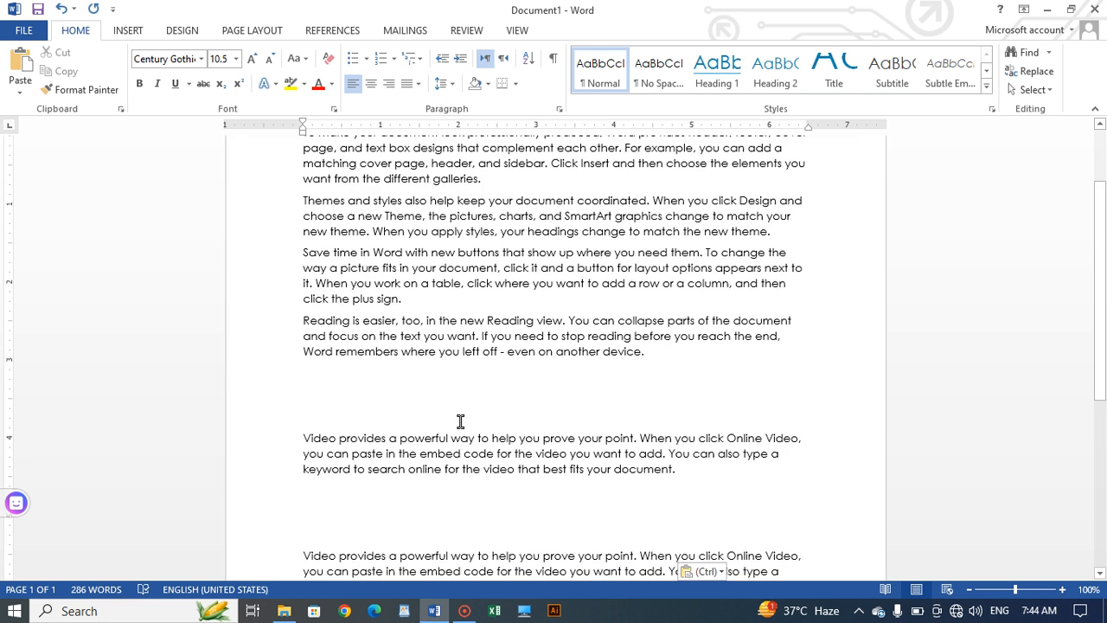
scroll(569, 488, down, 3)
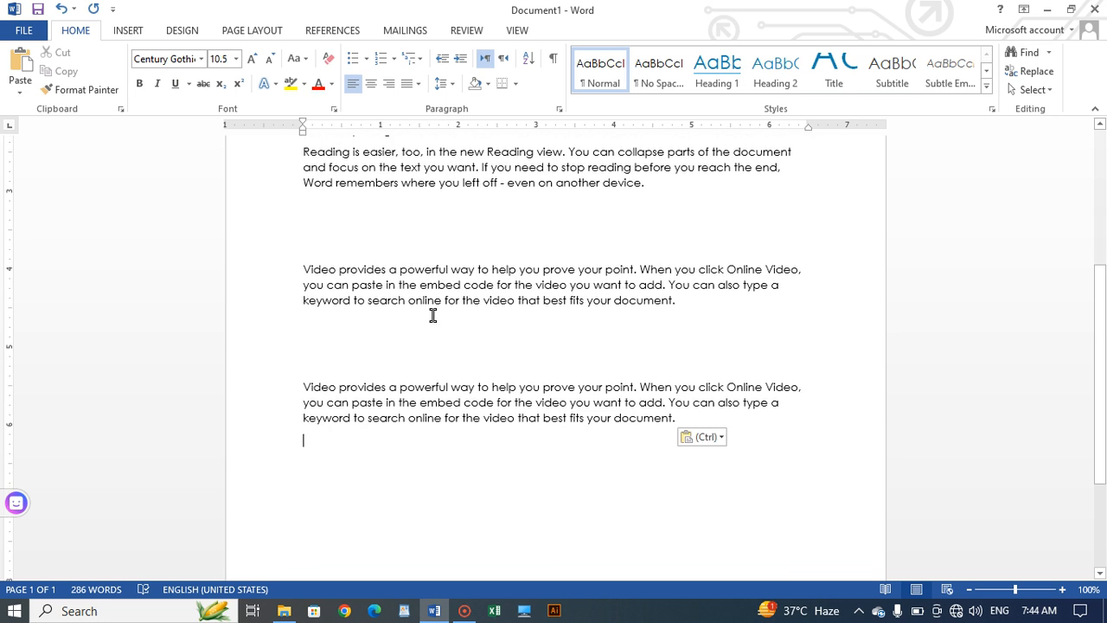
scroll(515, 261, up, 5)
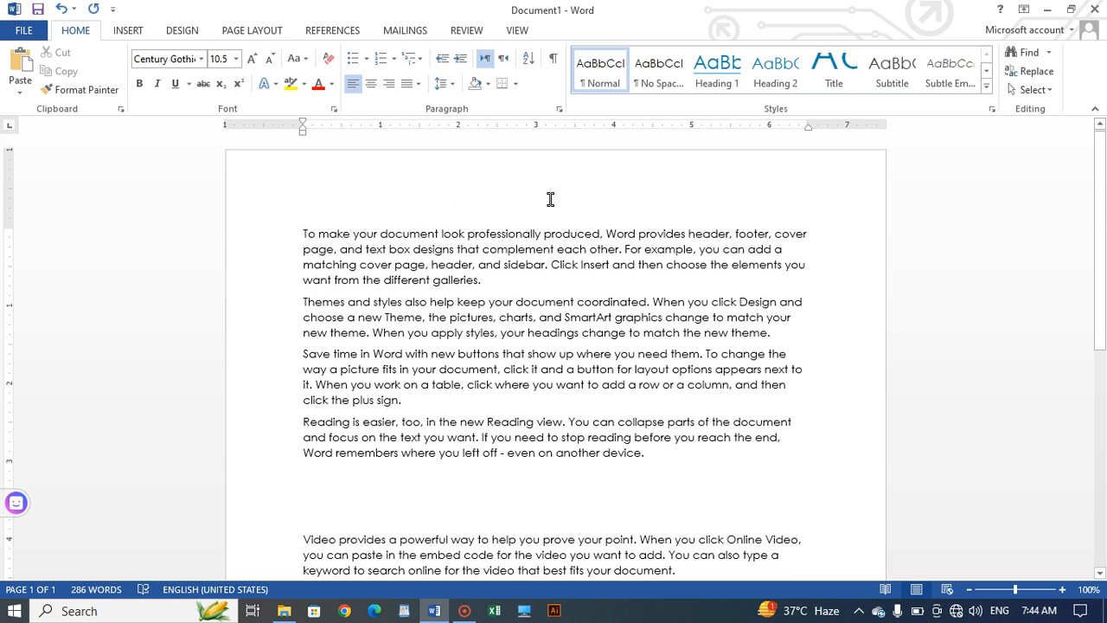
scroll(488, 334, down, 5)
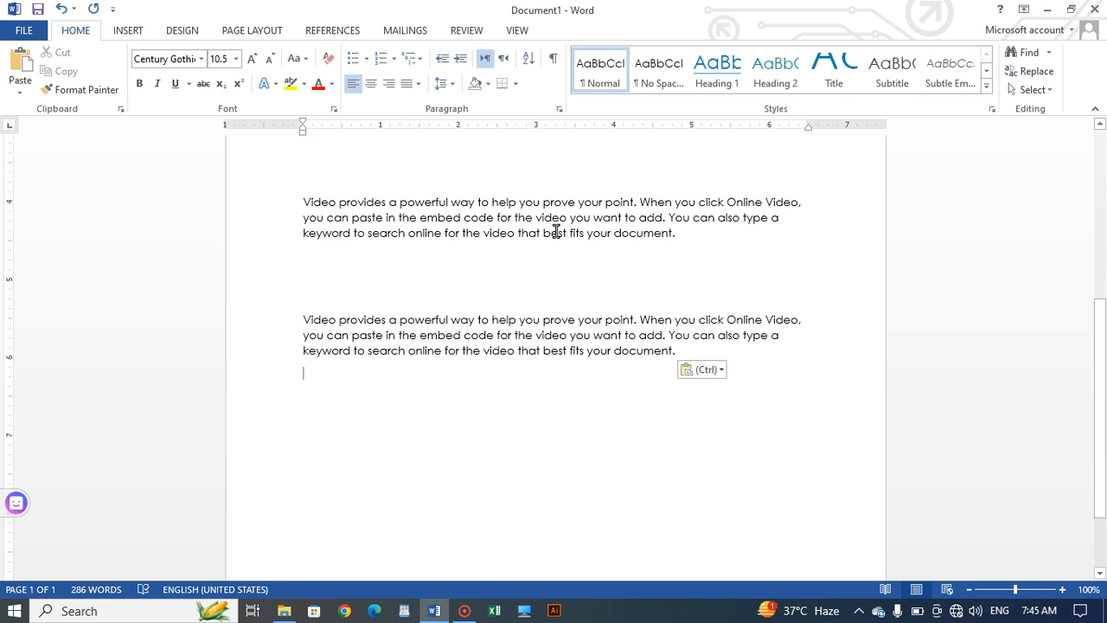
scroll(553, 229, up, 5)
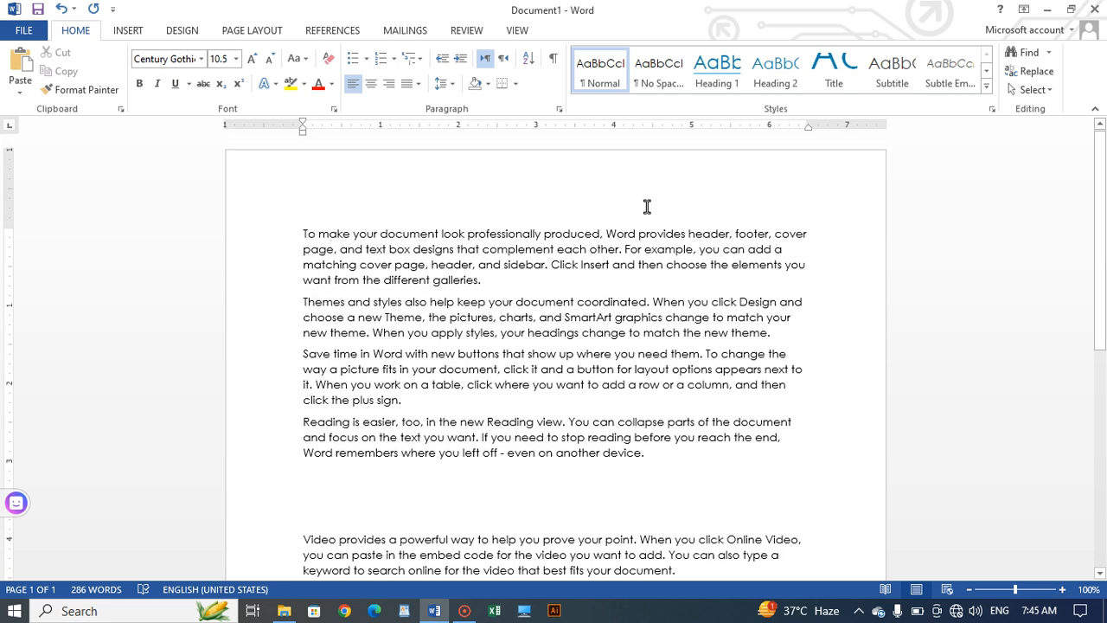
scroll(416, 205, down, 4)
scroll(437, 205, down, 1)
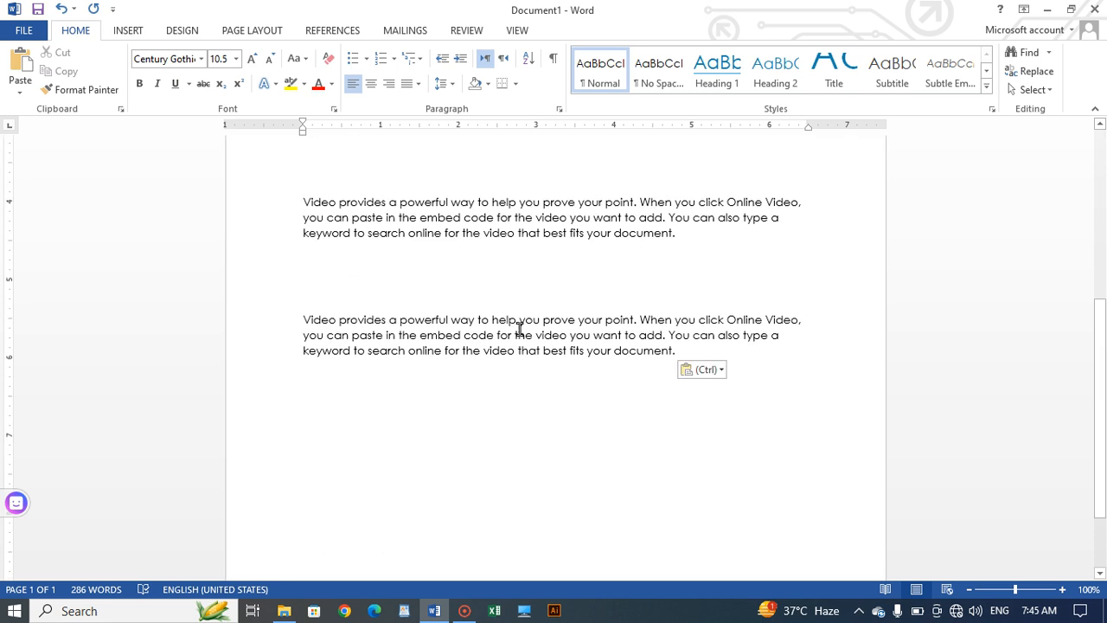
Examine the available paste options for the cut paragraph, including Keep Source Formatting and Paste Special, without choosing one.
scroll(531, 222, up, 5)
scroll(533, 243, down, 6)
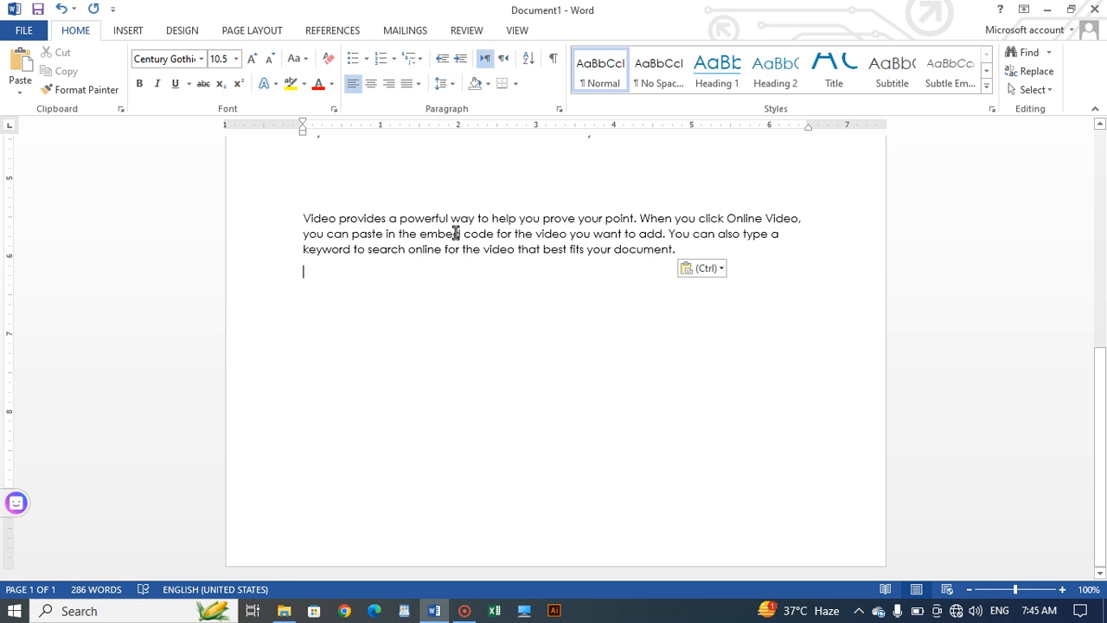
scroll(453, 233, up, 3)
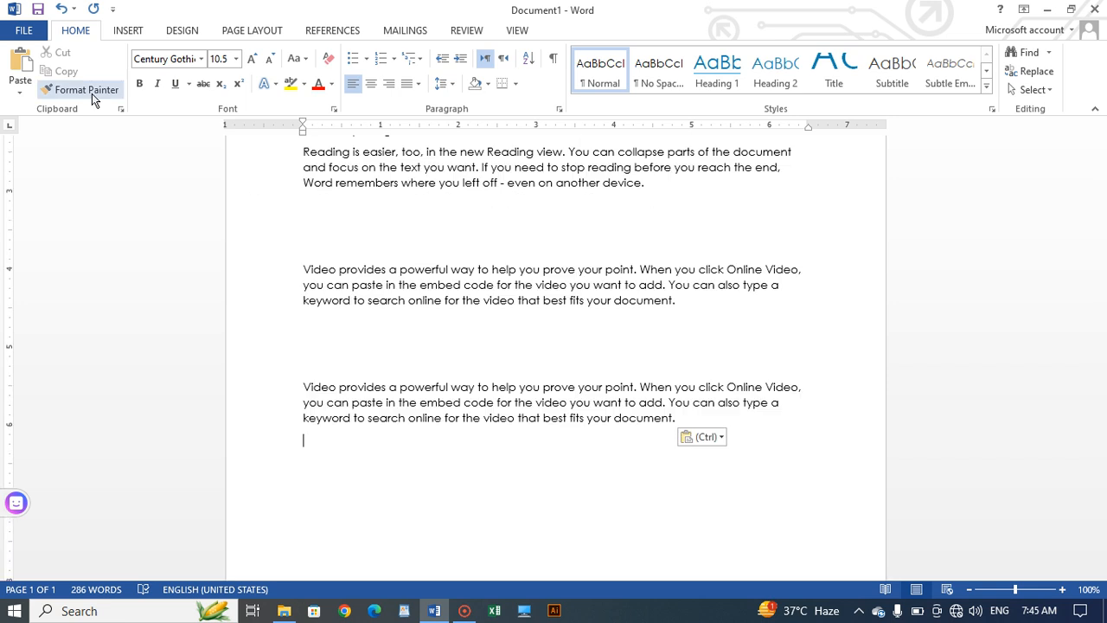
click(21, 93)
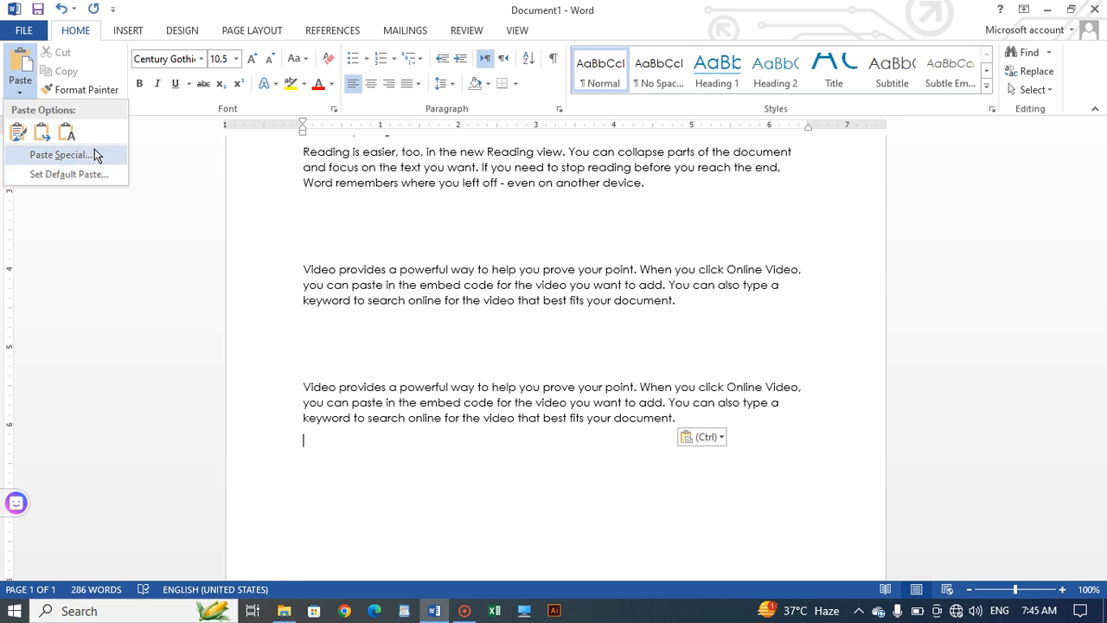
click(173, 242)
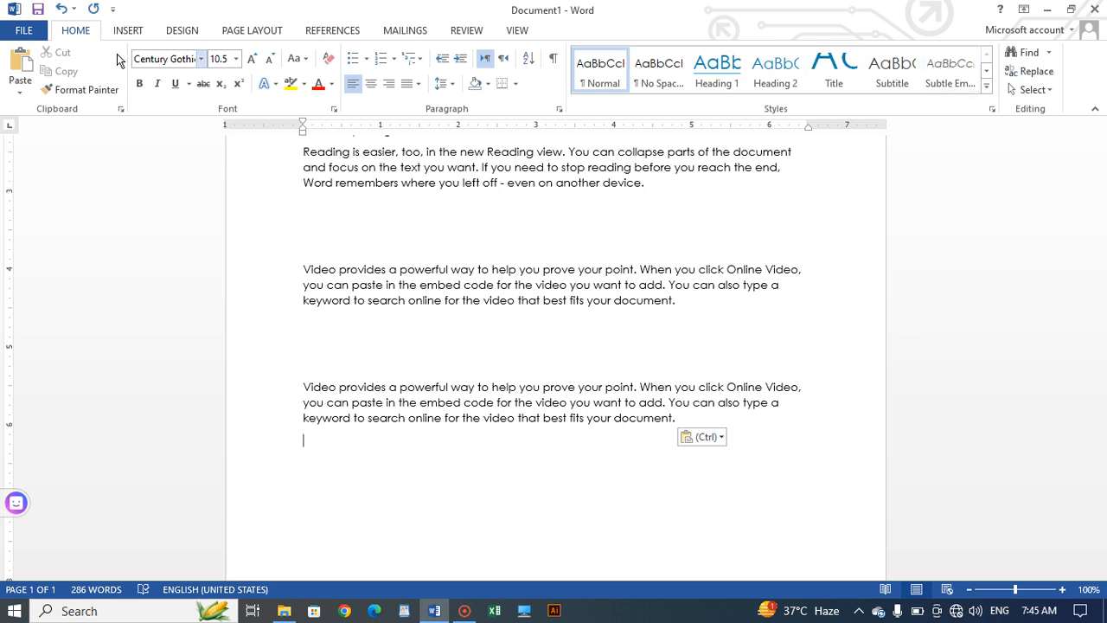
click(22, 95)
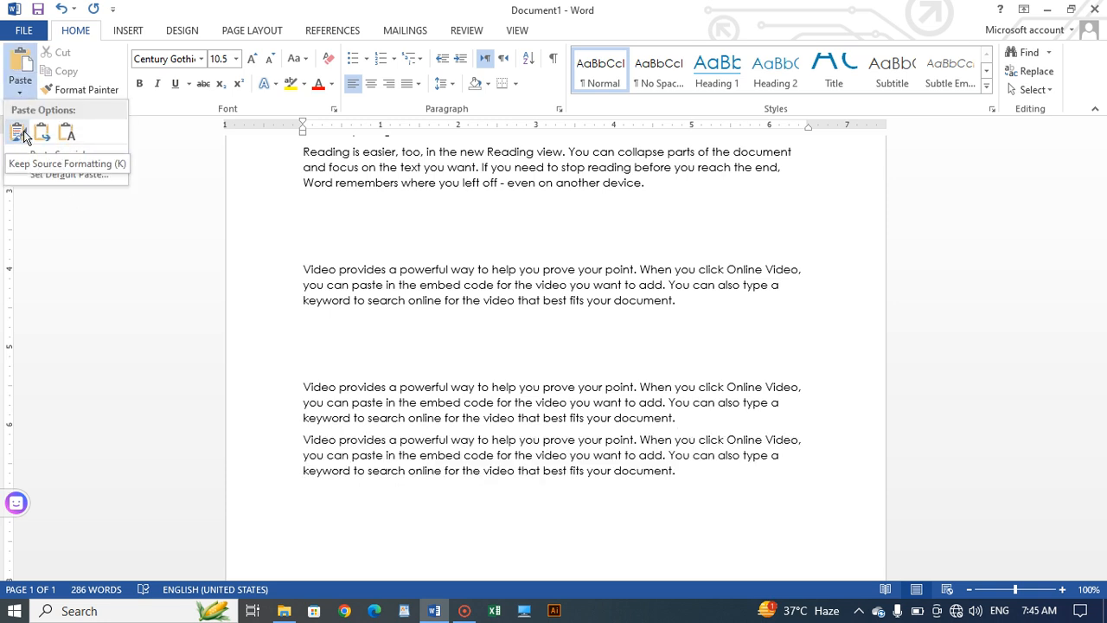
key(Escape)
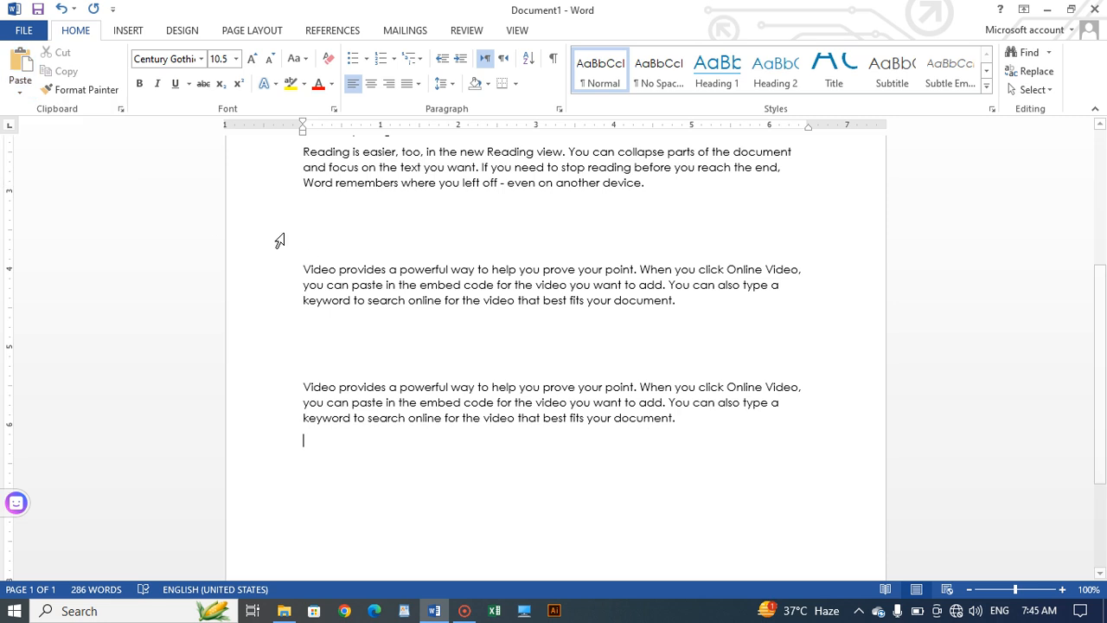
key(ctrl+v)
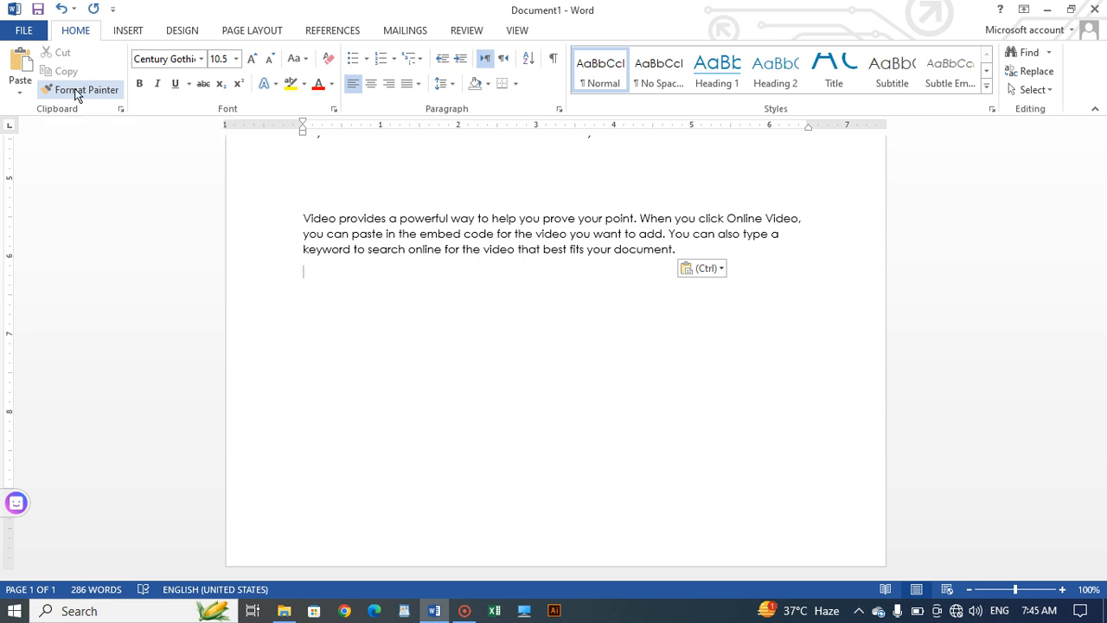
key(ctrl+v)
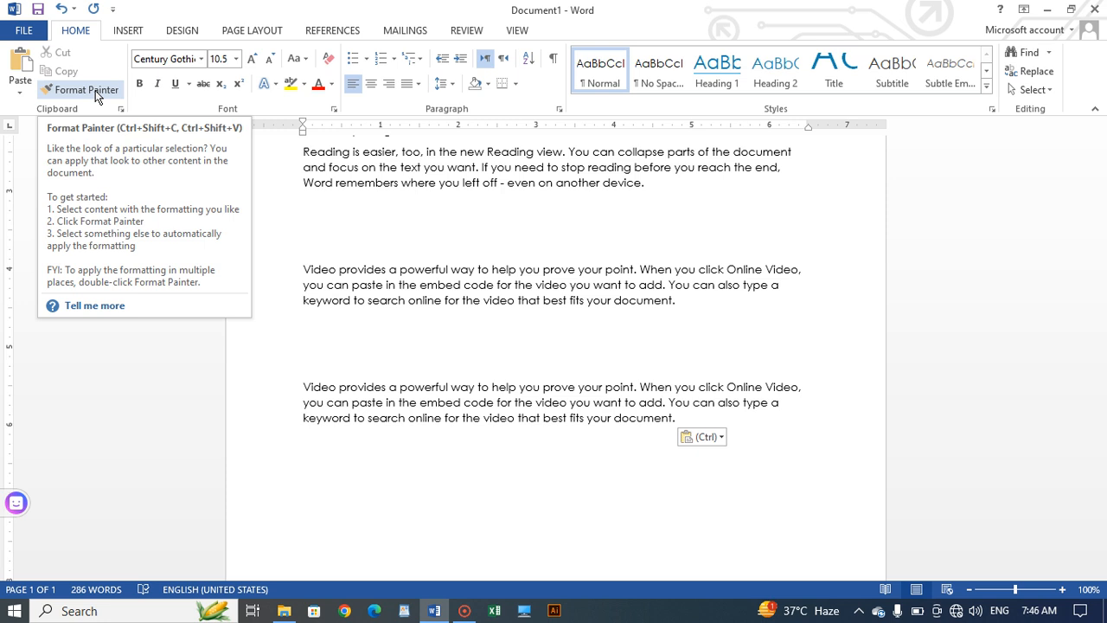
Apply the Kalam font to the first line of the opening paragraph, "To make your document look professionally produced".
scroll(415, 212, up, 5)
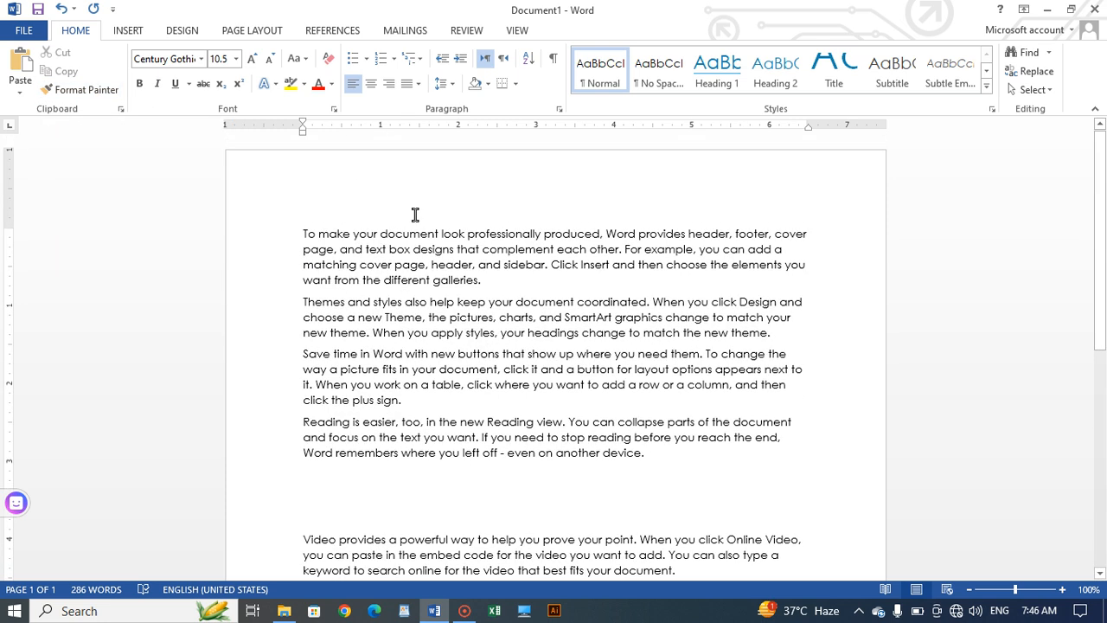
drag(808, 234, 308, 222)
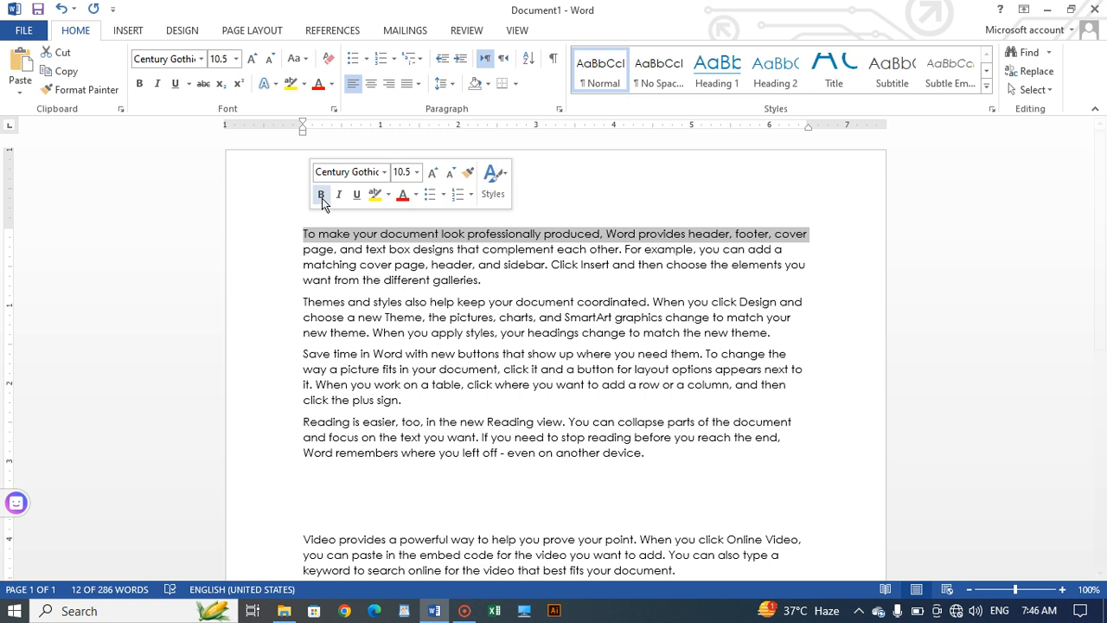
click(206, 62)
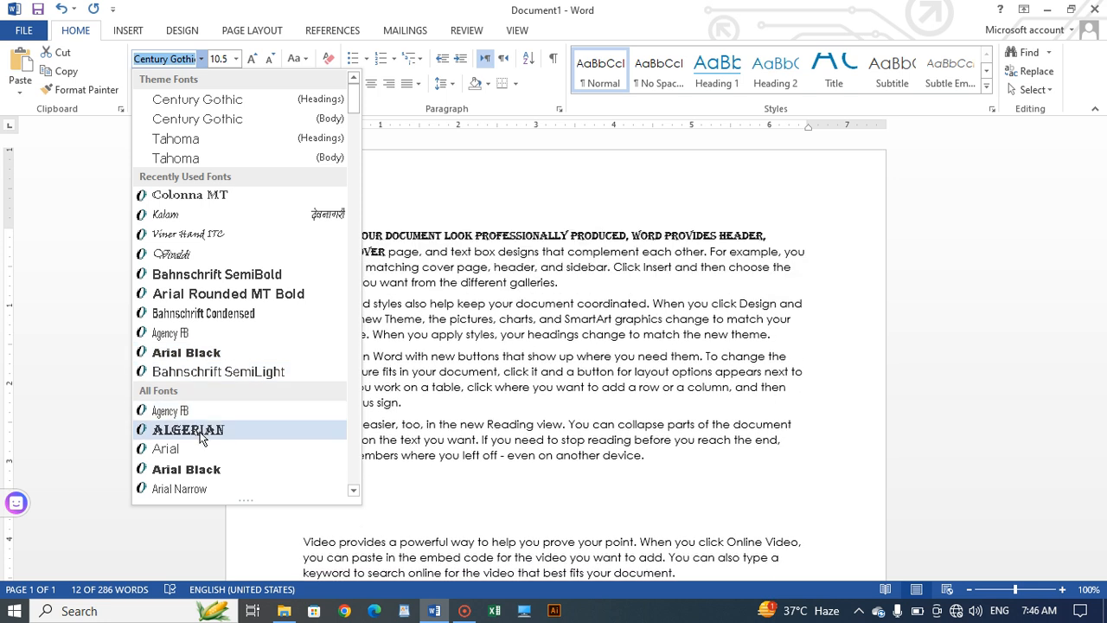
scroll(200, 438, down, 12)
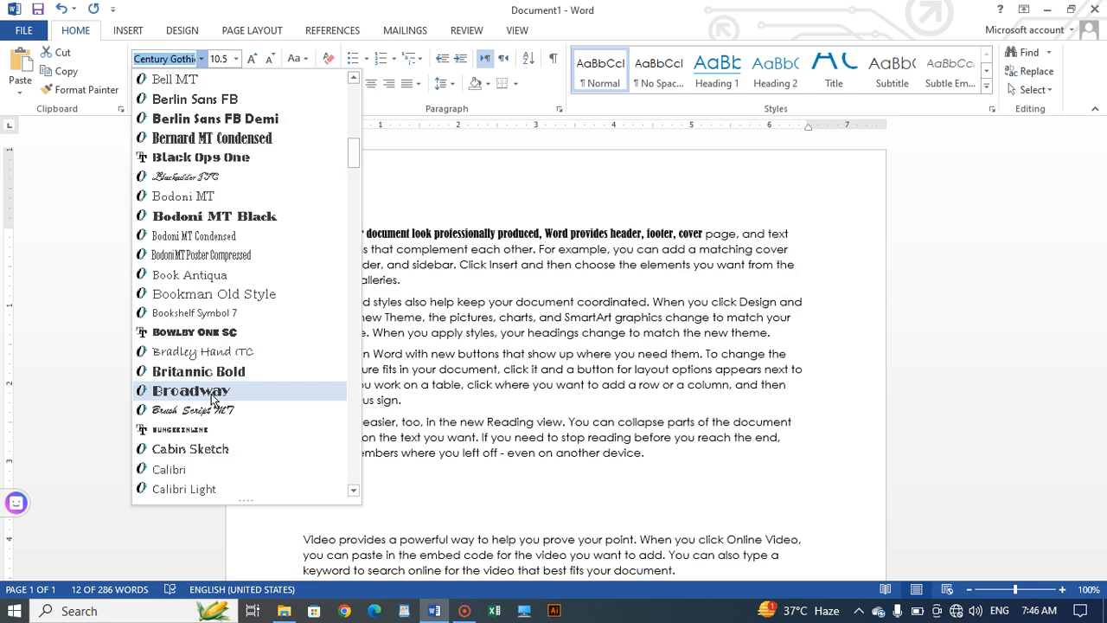
scroll(248, 219, down, 13)
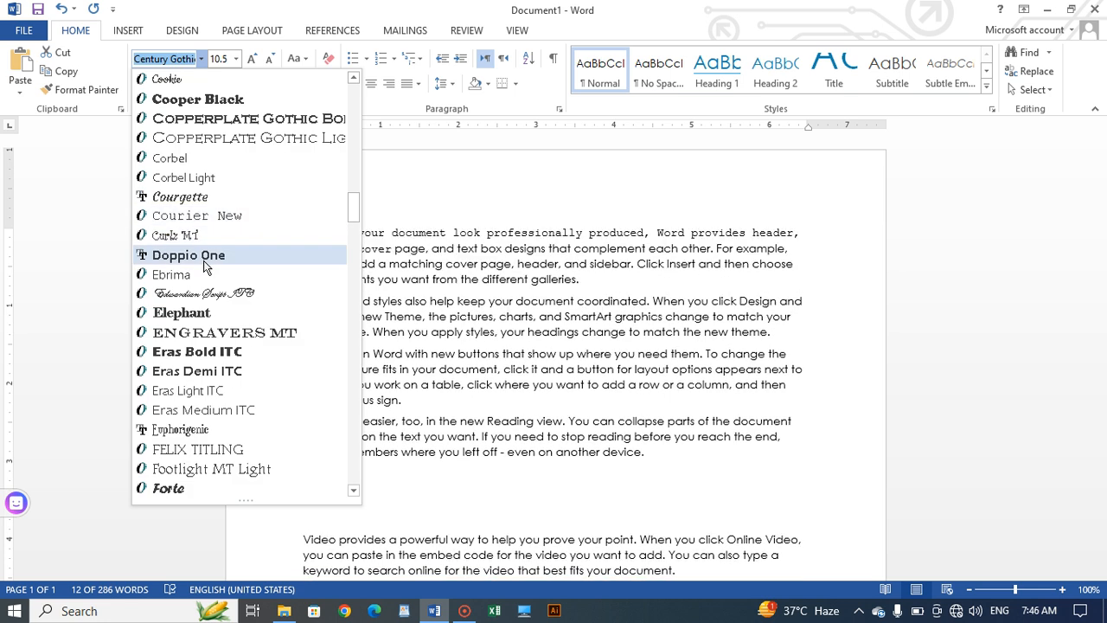
scroll(237, 236, down, 12)
scroll(205, 268, down, 20)
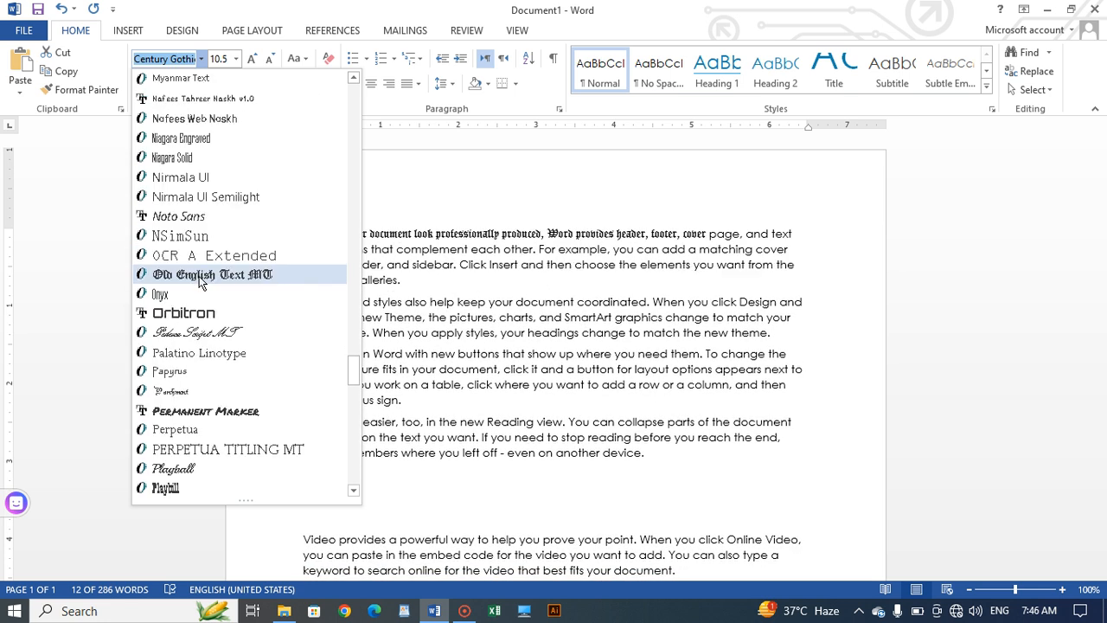
scroll(209, 251, down, 20)
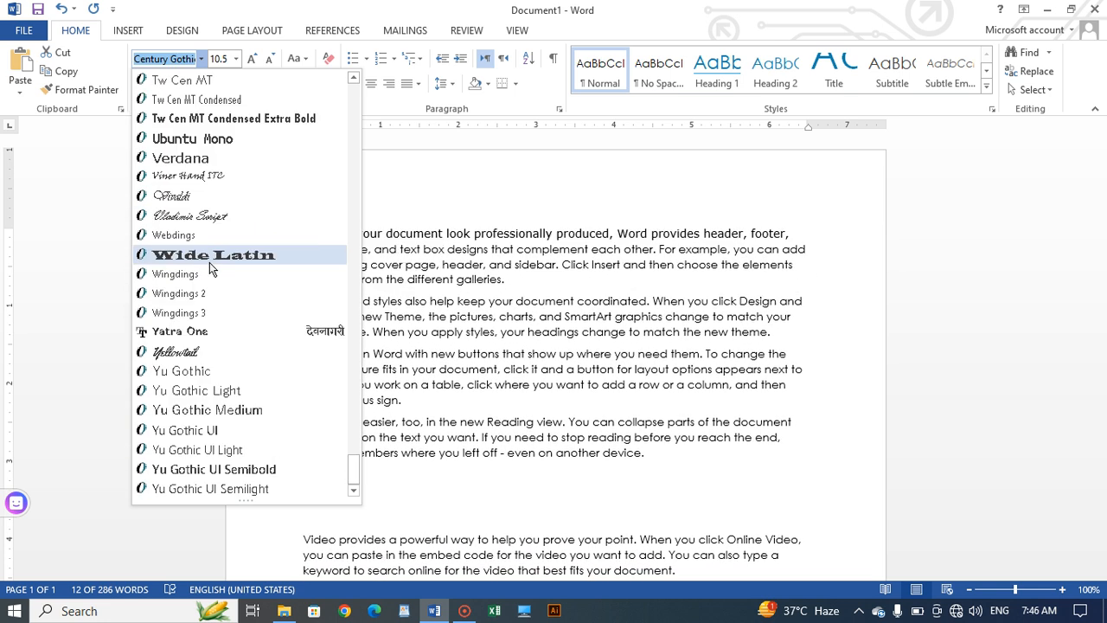
scroll(207, 227, up, 20)
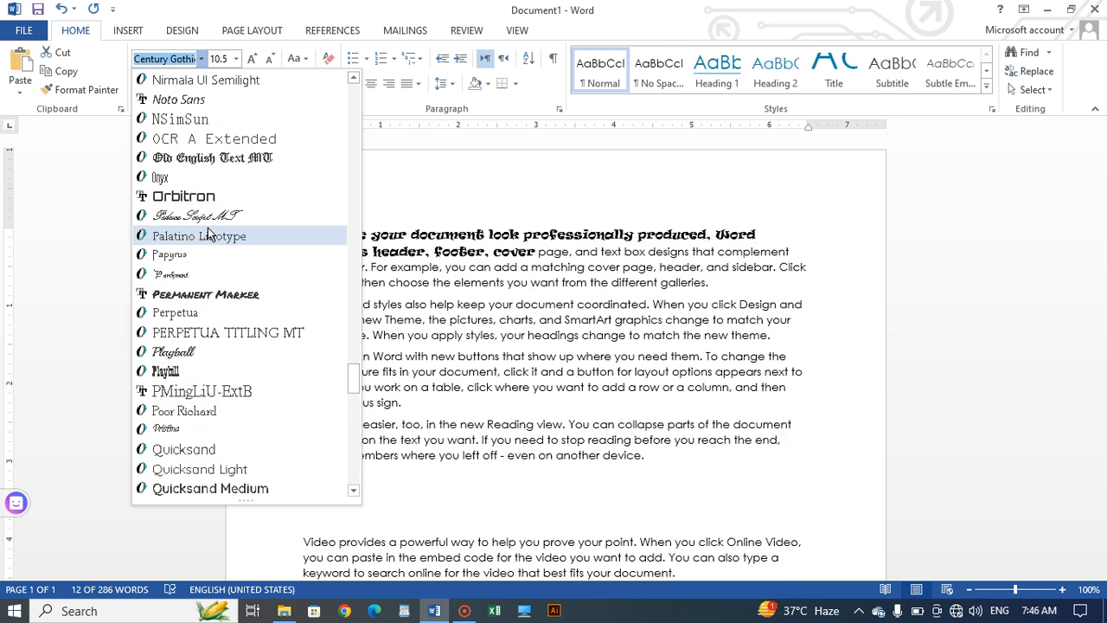
scroll(207, 226, up, 20)
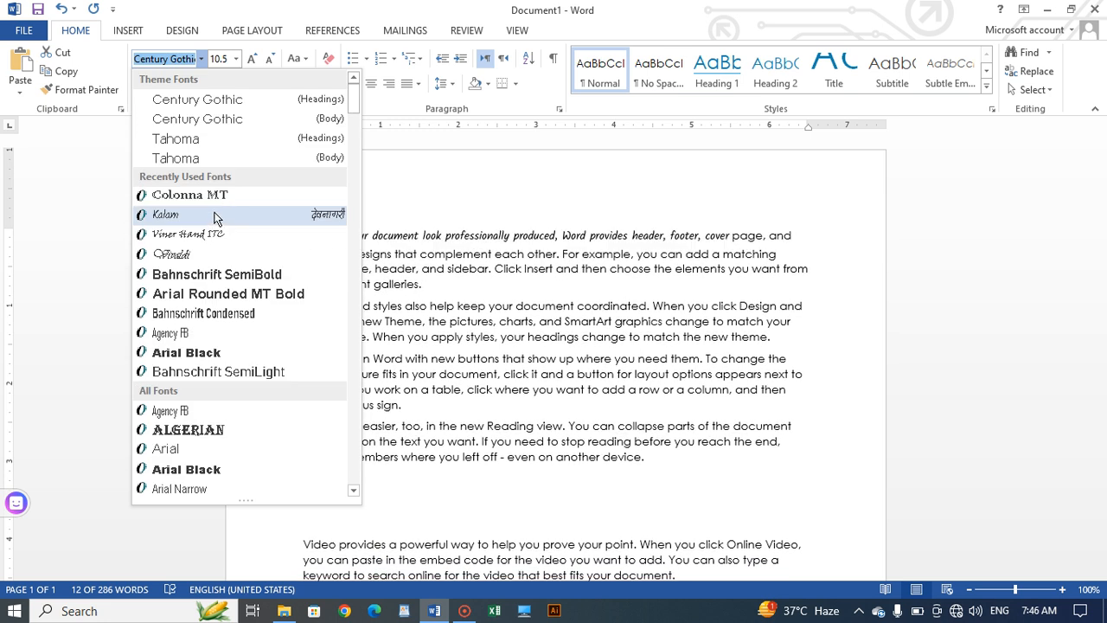
click(214, 218)
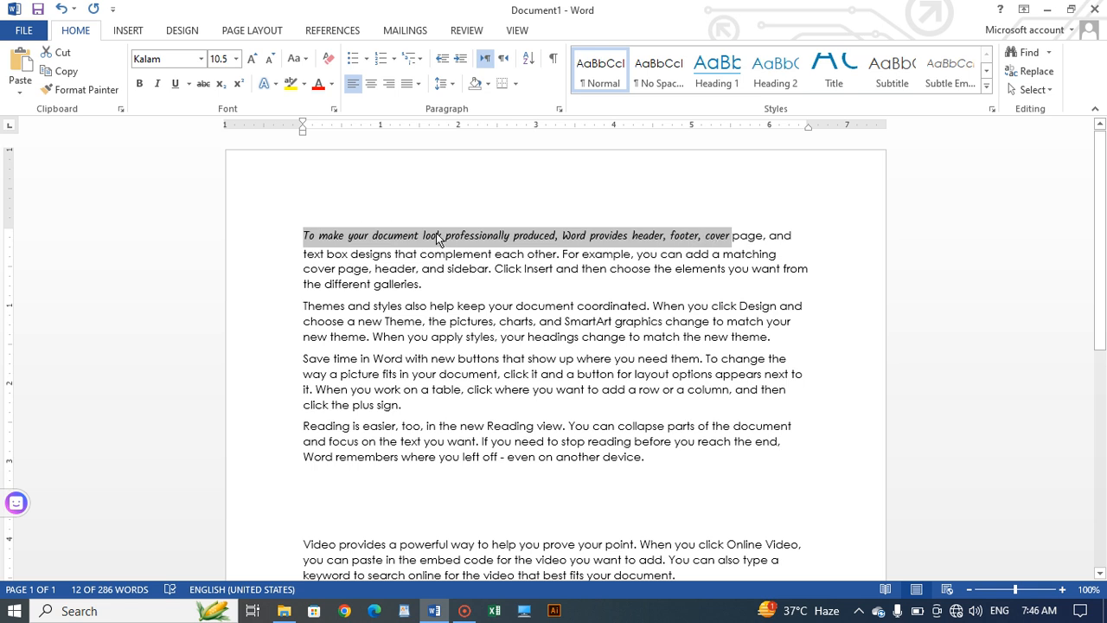
Select the first line of the "Themes and styles" paragraph and preview font sizes such as 18 without applying one.
click(237, 57)
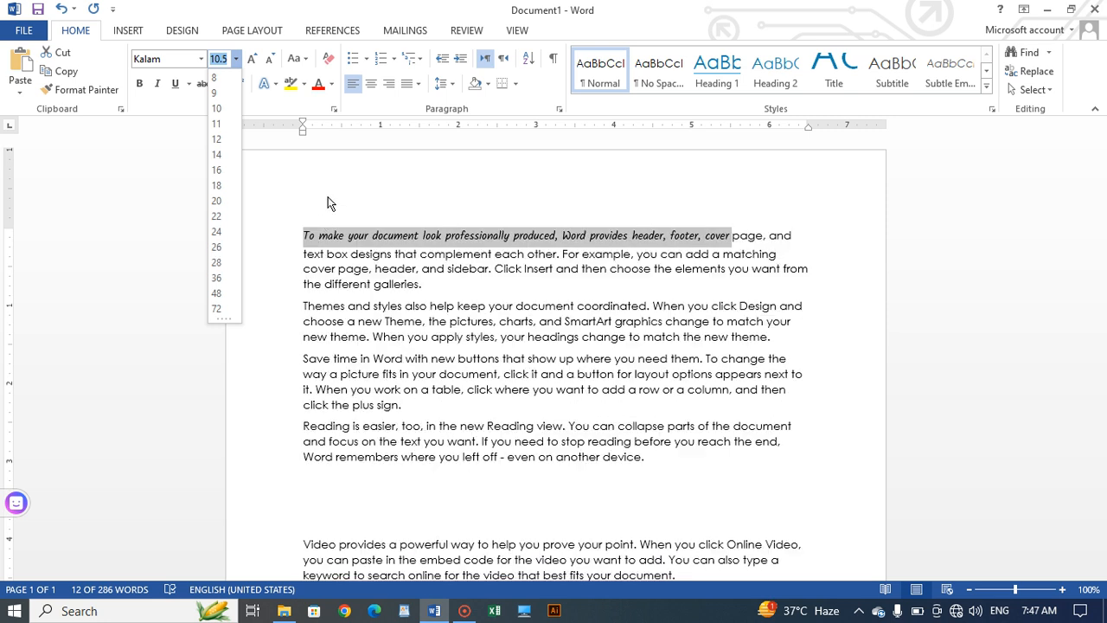
click(329, 198)
drag(798, 305, 303, 305)
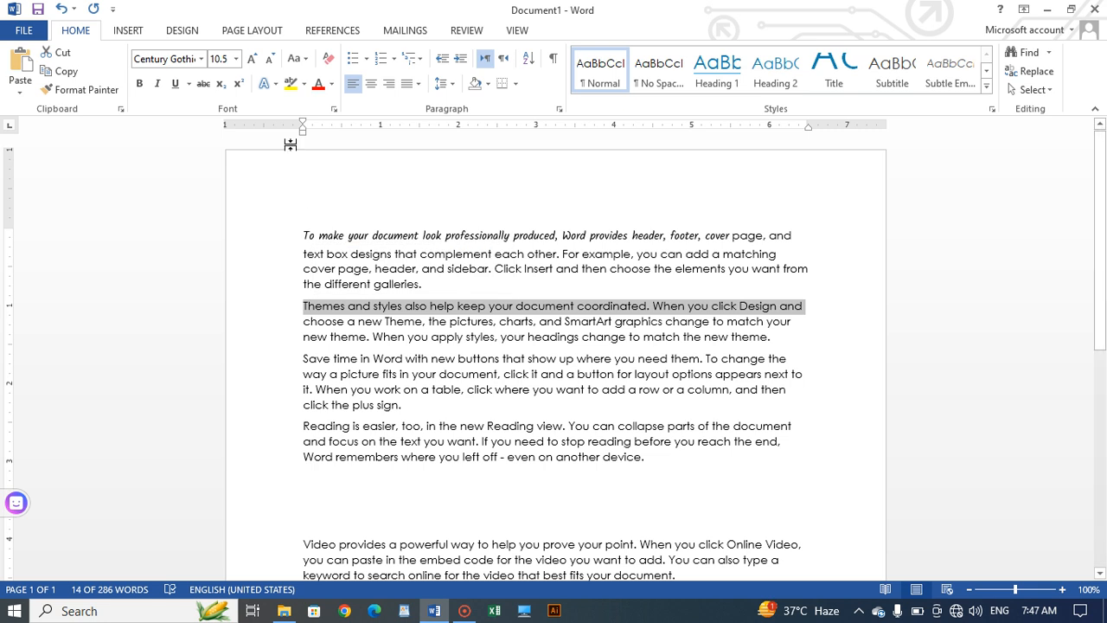
click(236, 58)
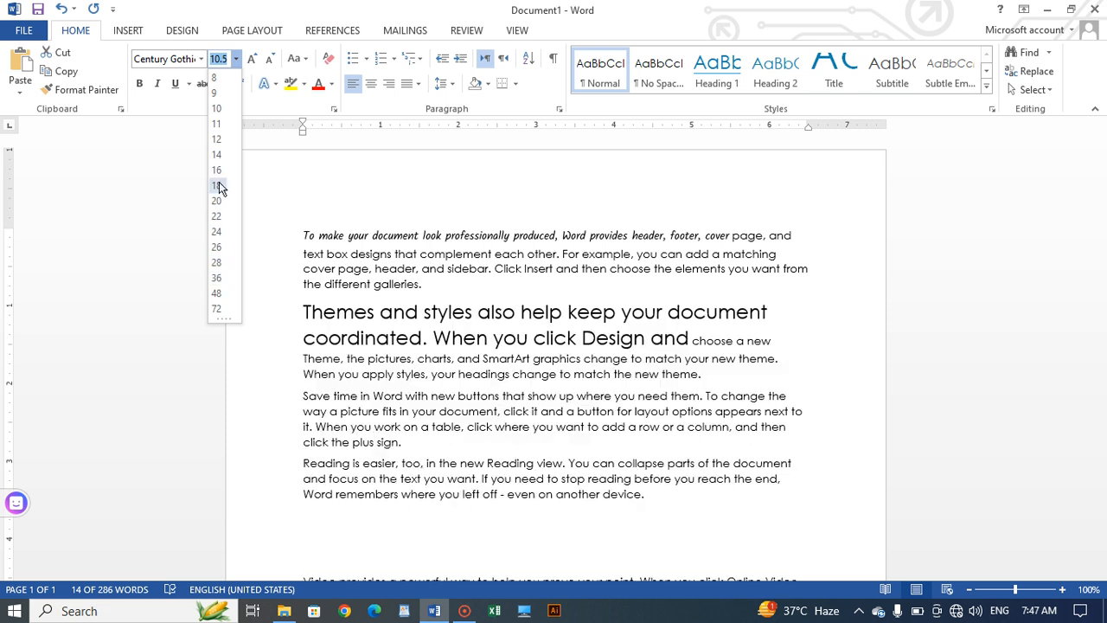
key(Escape)
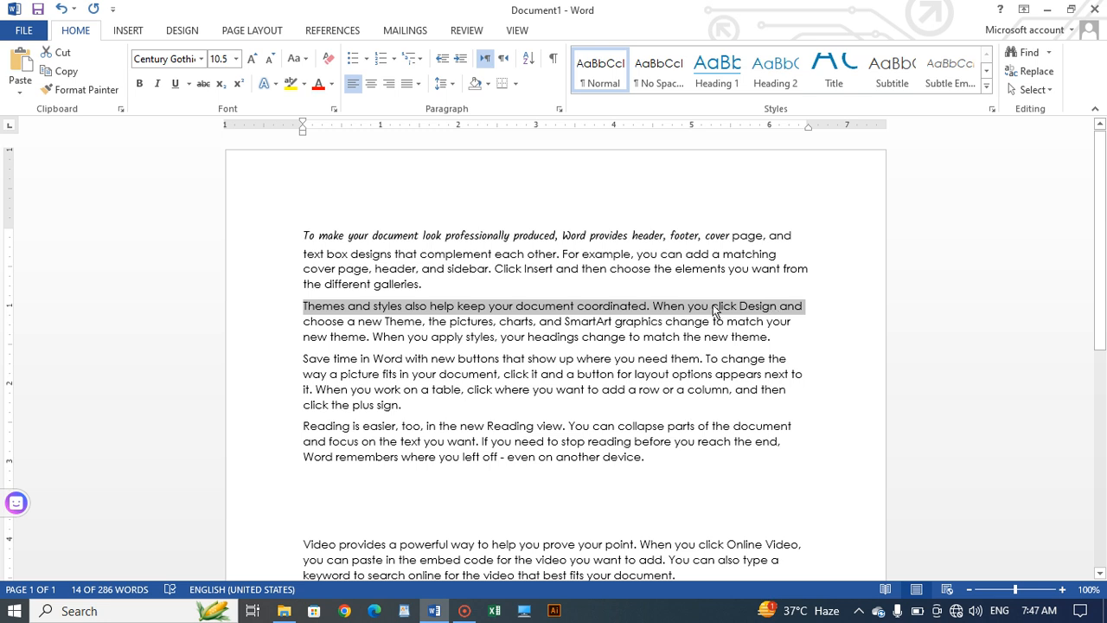
Grow the font of the selected "Themes and styles" text step by step to size 26.
click(251, 58)
click(251, 58)
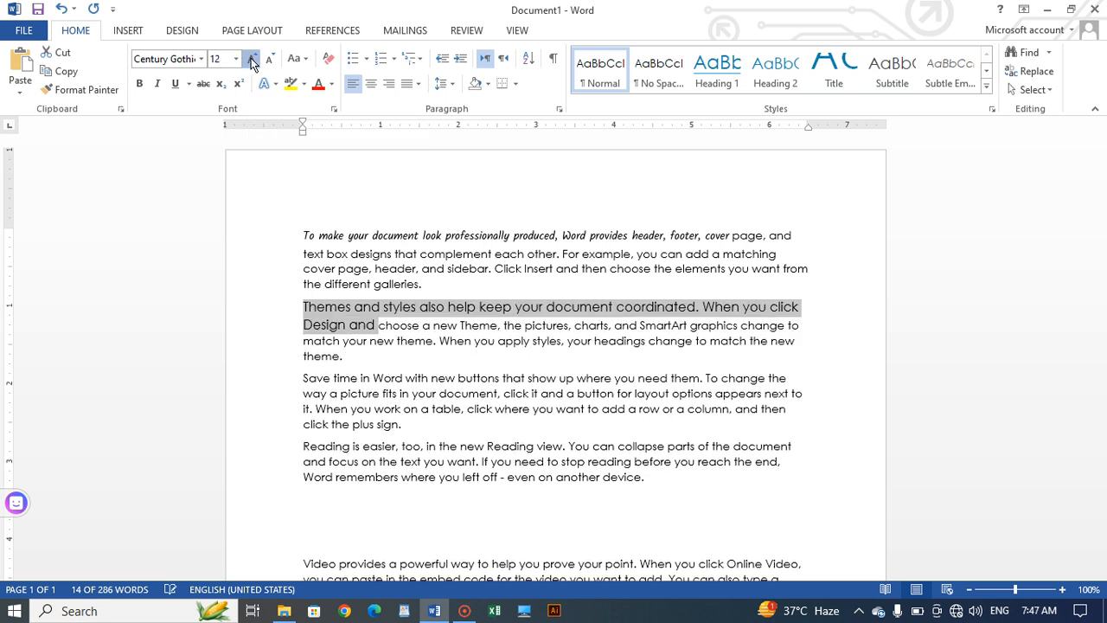
click(250, 58)
click(251, 58)
click(251, 58)
click(250, 58)
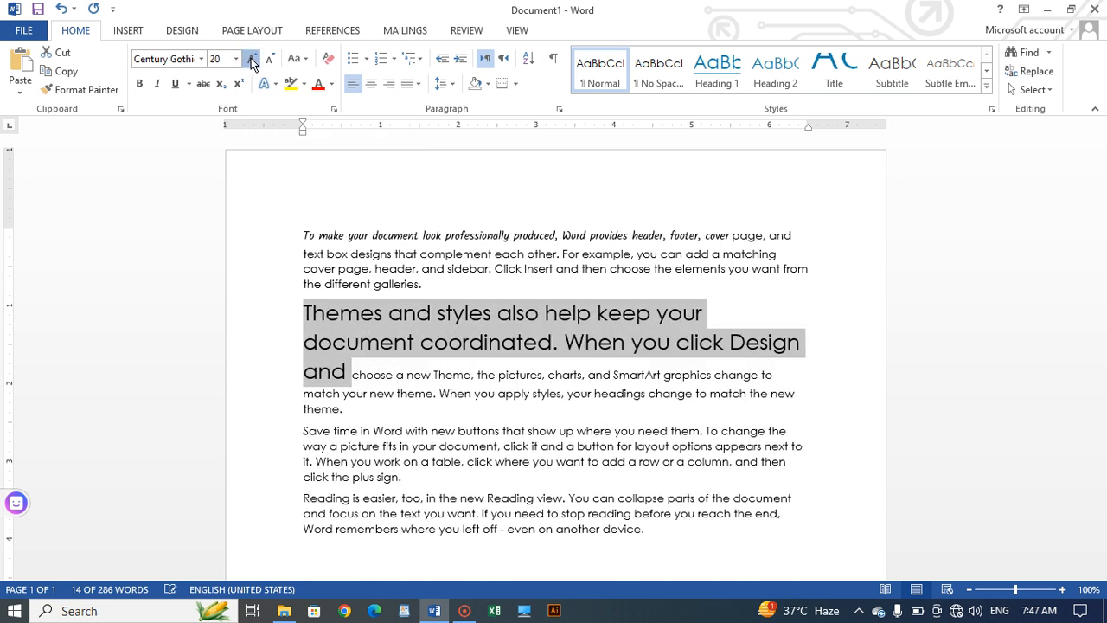
click(251, 57)
click(250, 58)
click(251, 58)
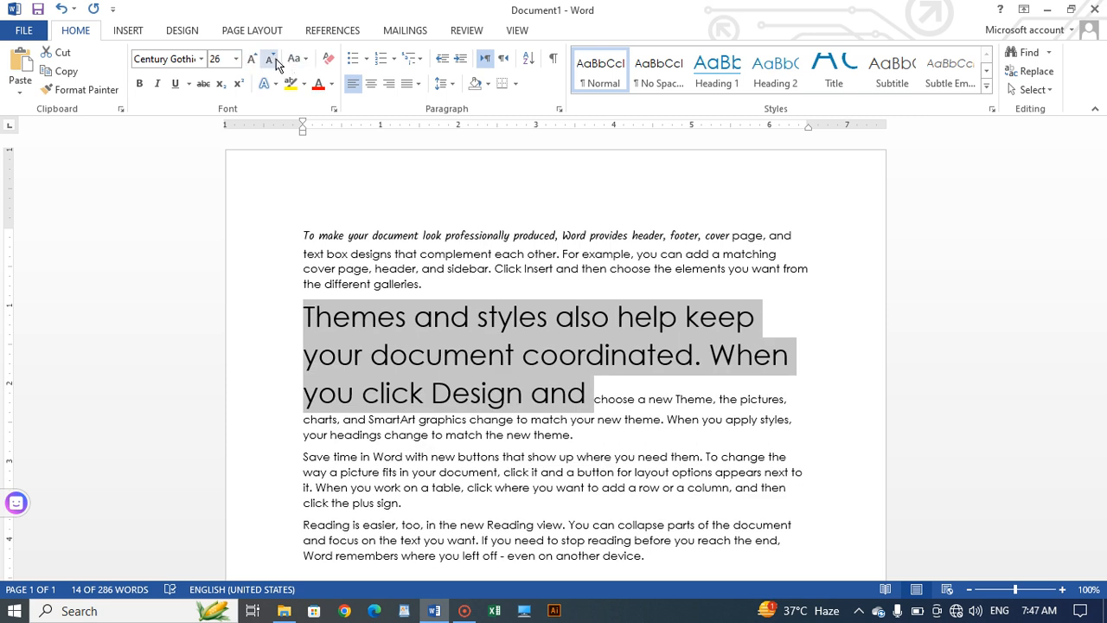
Shrink the font of the selected "Themes and styles" text step by step to size 5.
click(272, 59)
click(271, 59)
click(271, 58)
click(272, 59)
click(272, 59)
click(274, 57)
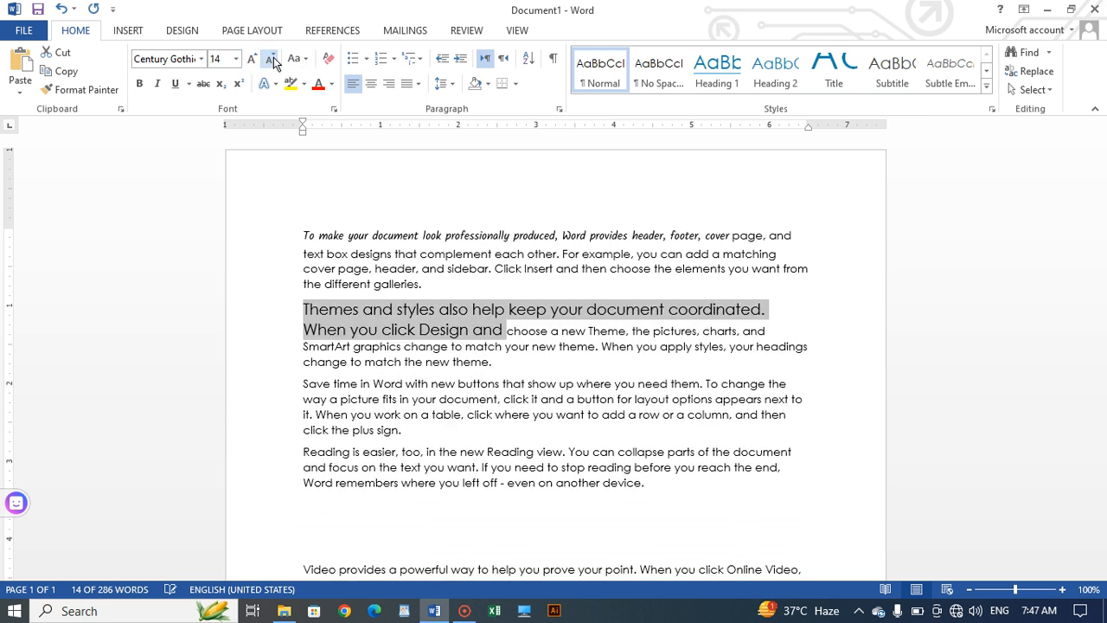
click(273, 57)
click(273, 57)
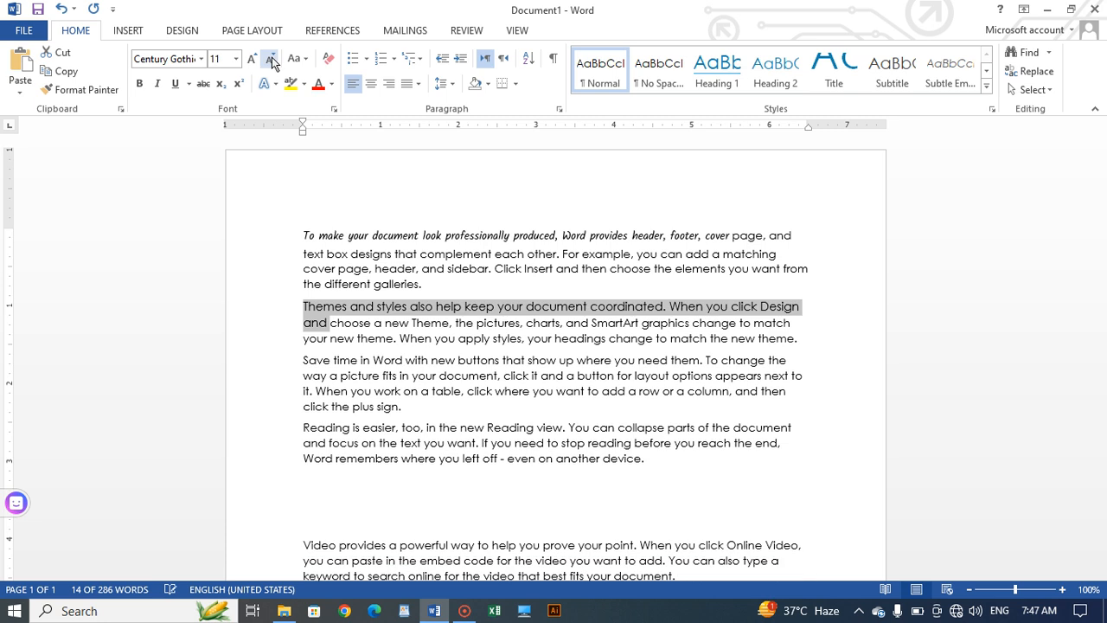
click(251, 58)
click(261, 58)
click(270, 59)
click(271, 58)
click(271, 59)
click(270, 59)
click(271, 59)
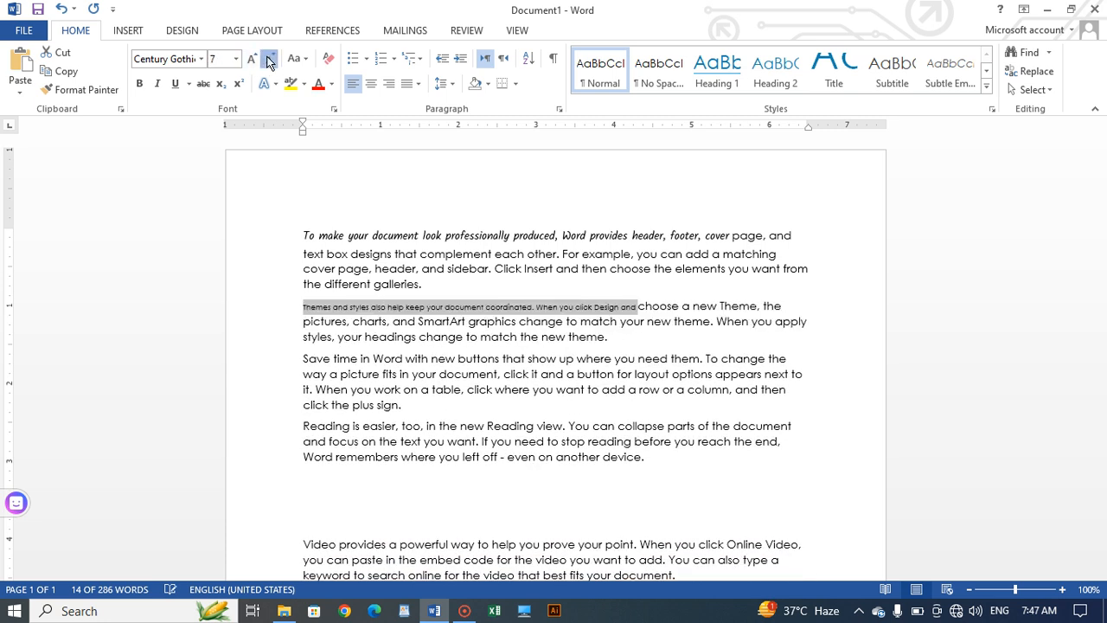
click(271, 59)
click(271, 59)
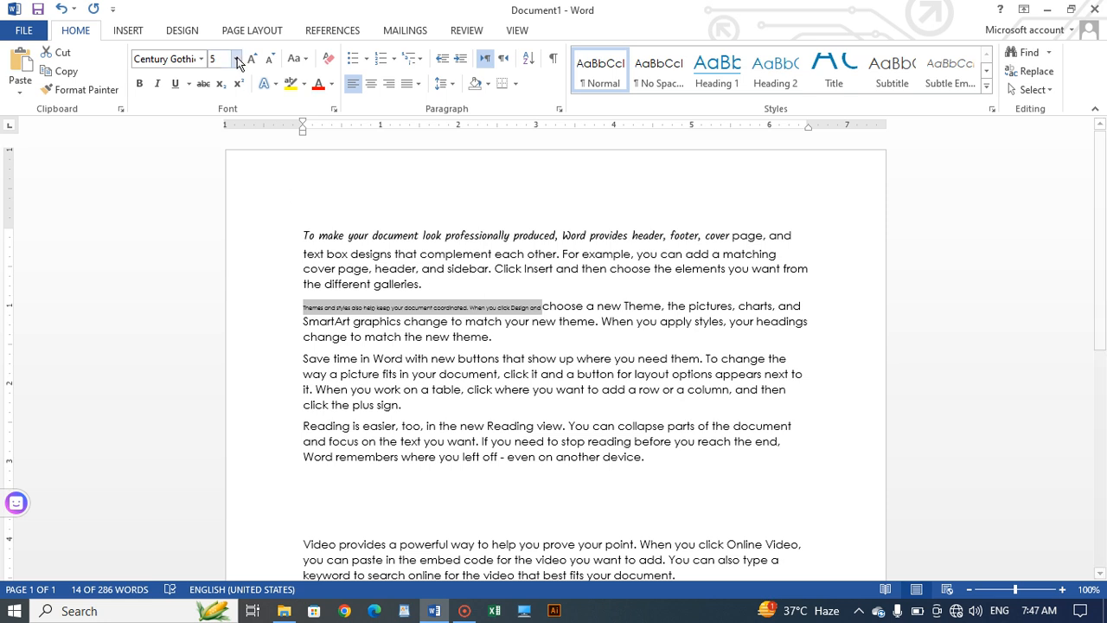
Grow the font of the selected "Themes and styles" text step by step to size 20.
click(251, 59)
click(250, 59)
click(251, 59)
click(251, 59)
click(251, 58)
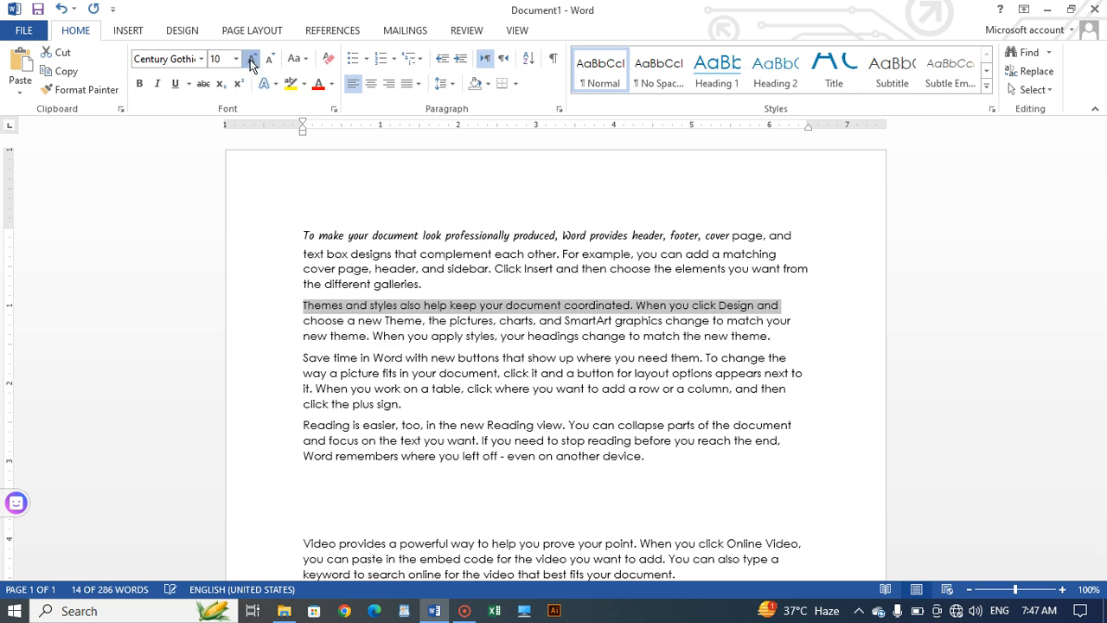
click(251, 58)
click(250, 58)
click(251, 59)
click(251, 58)
click(251, 59)
click(250, 59)
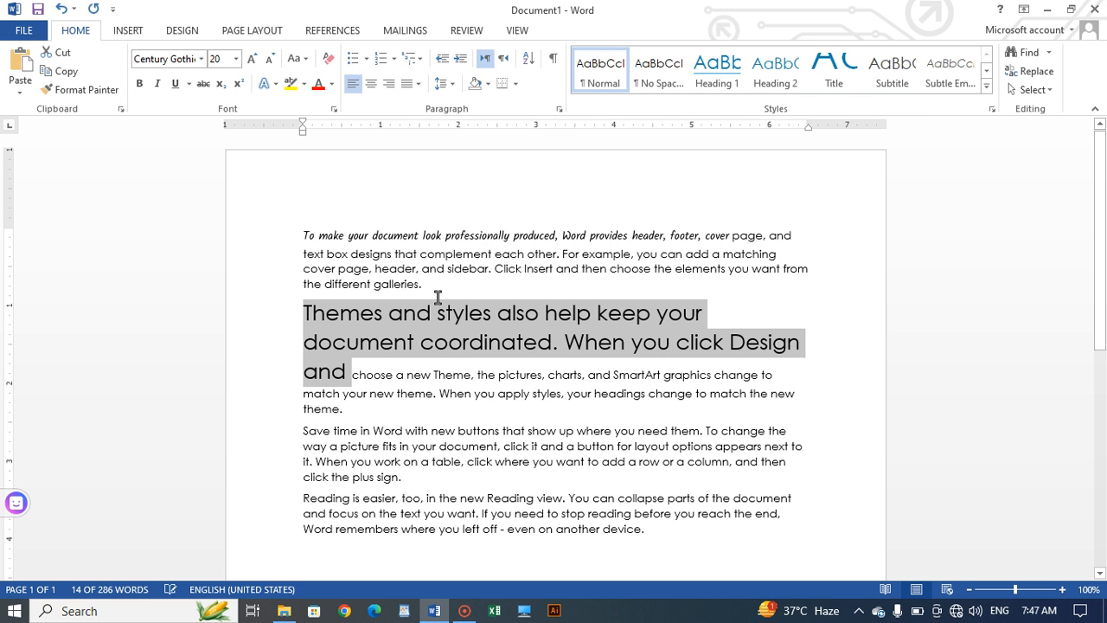
Shrink the font of the selected "Themes and styles" text step by step to size 12 and clear the selection.
click(268, 60)
click(268, 61)
click(268, 60)
click(268, 61)
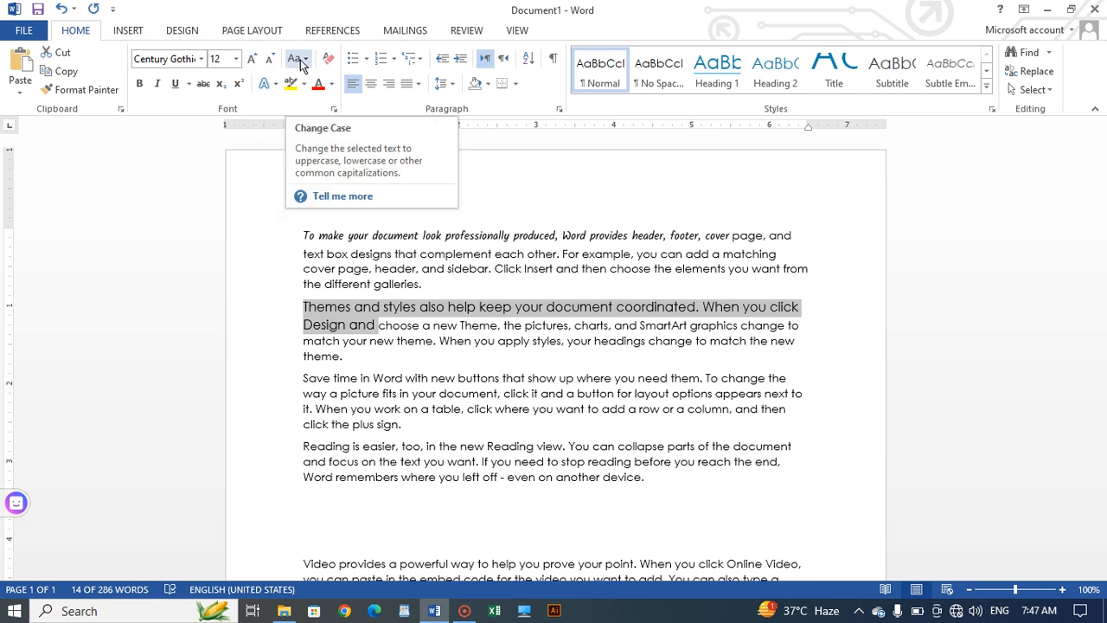
click(403, 251)
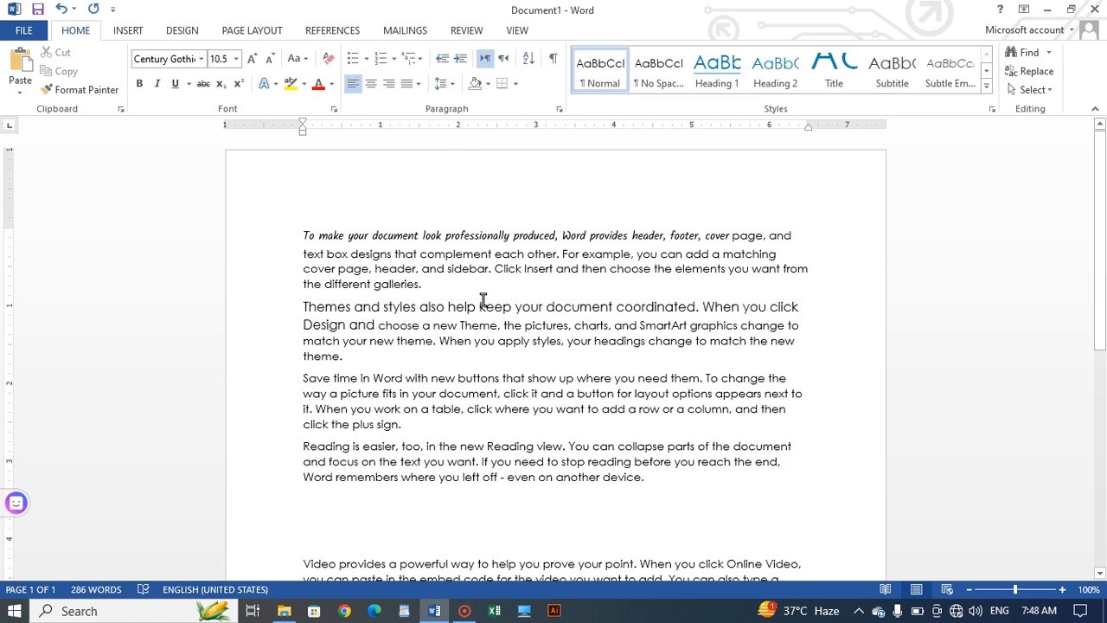
Change the case of the last "Video provides" paragraph, first to lowercase and finally to UPPERCASE.
scroll(483, 298, down, 6)
drag(303, 359, 741, 361)
drag(280, 333, 525, 393)
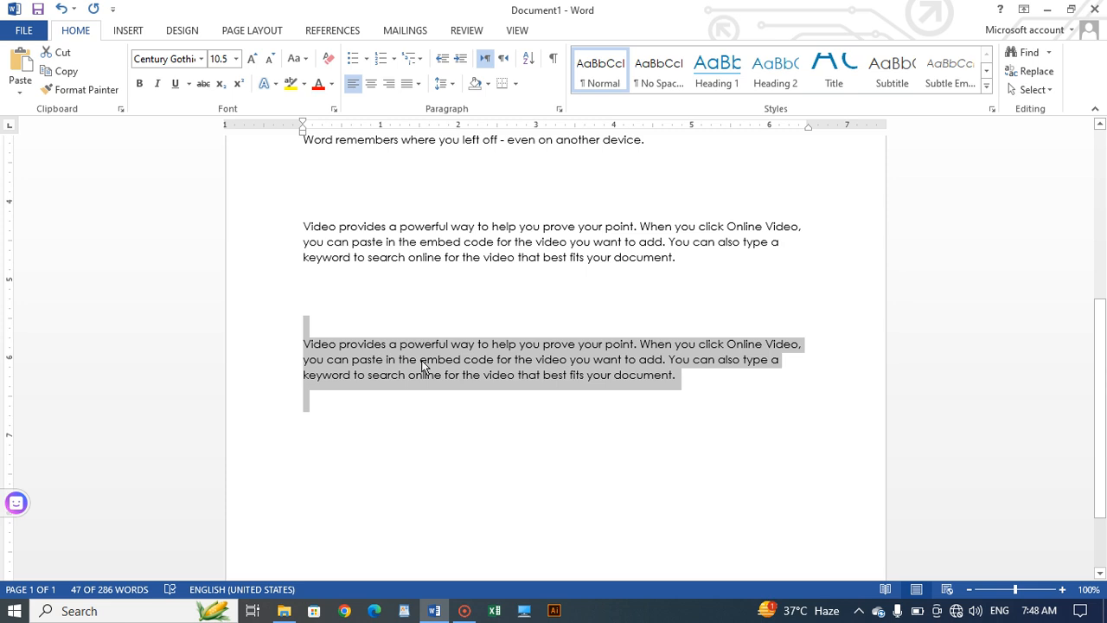
click(302, 59)
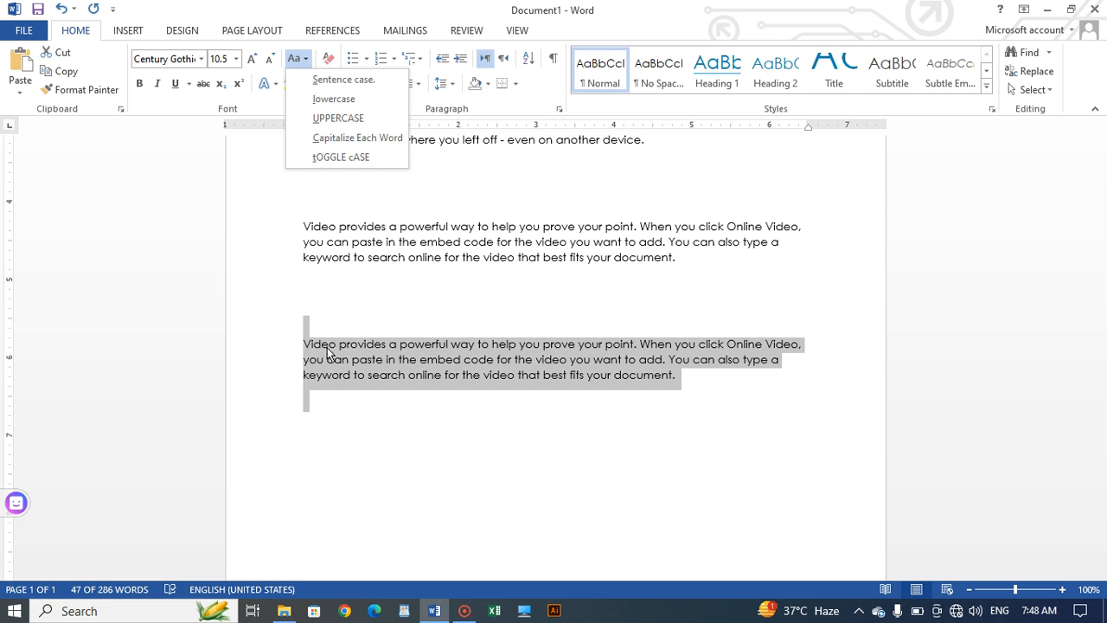
click(347, 106)
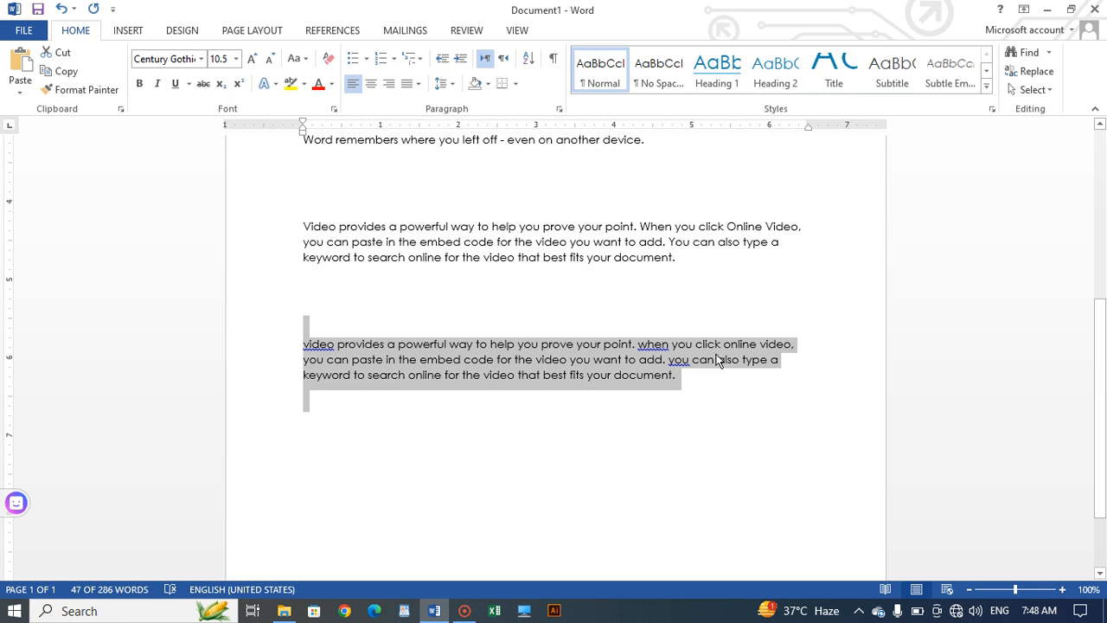
click(294, 61)
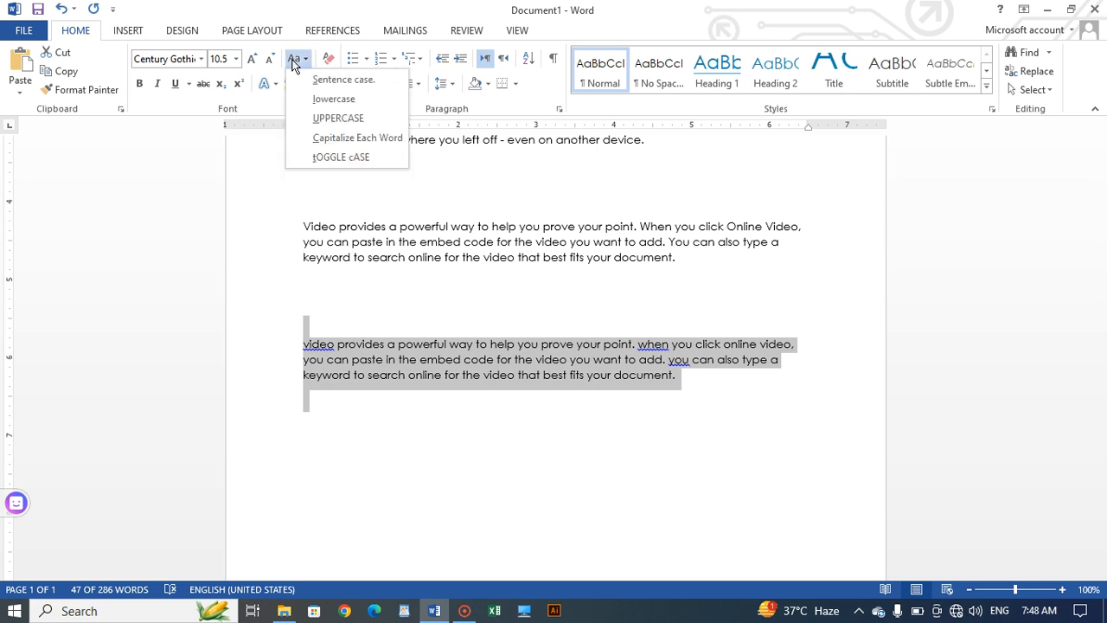
click(338, 119)
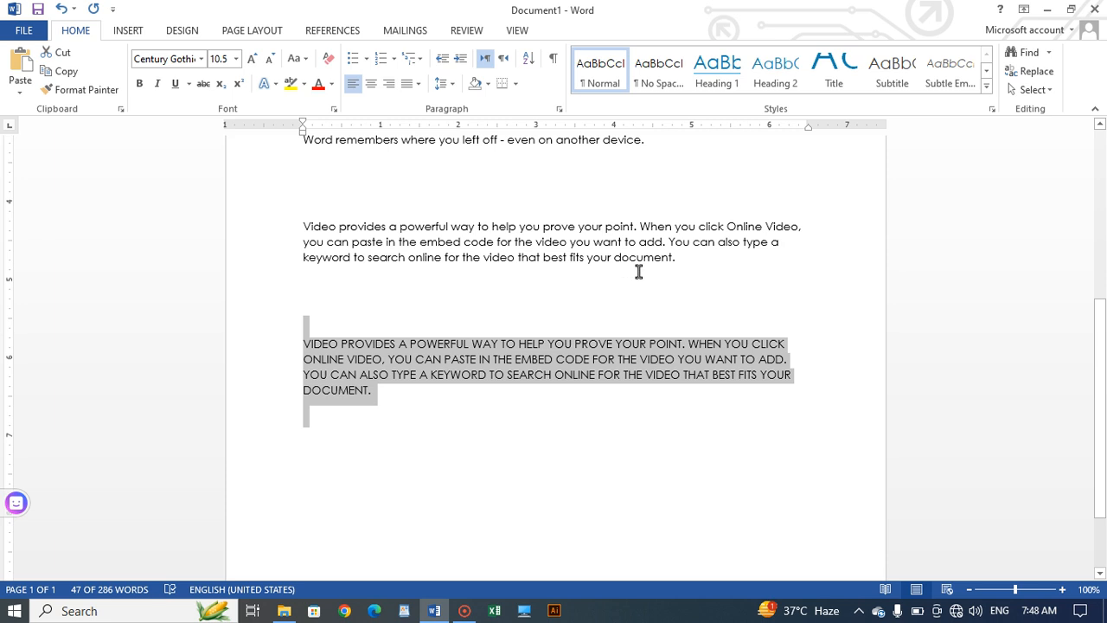
Apply Capitalize Each Word to the first "Video provides" paragraph and clear the selection.
drag(683, 261, 252, 230)
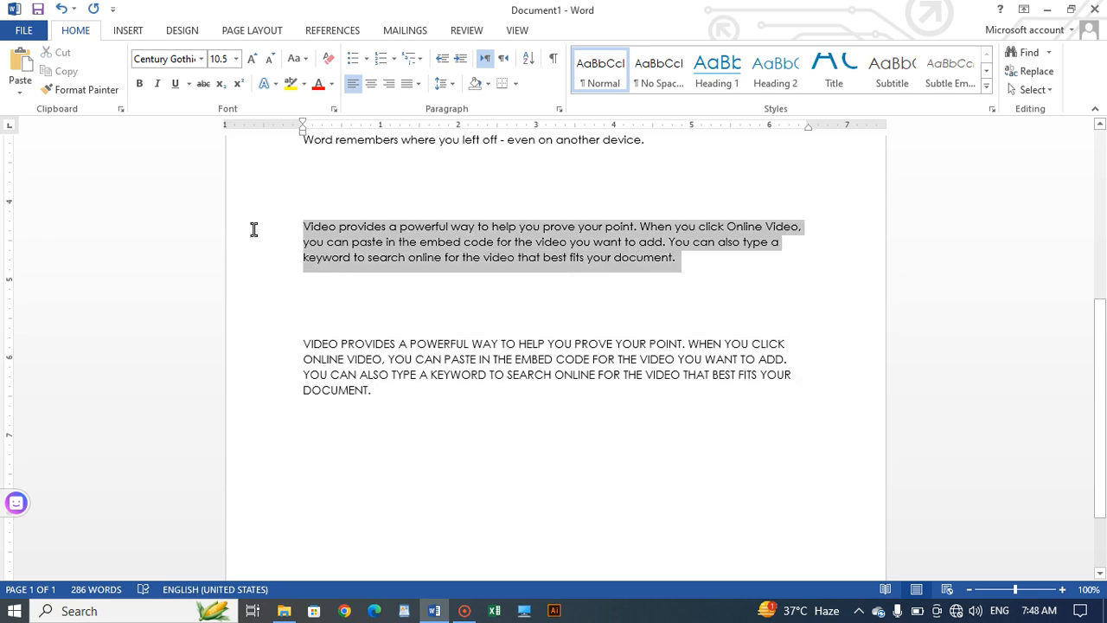
click(304, 59)
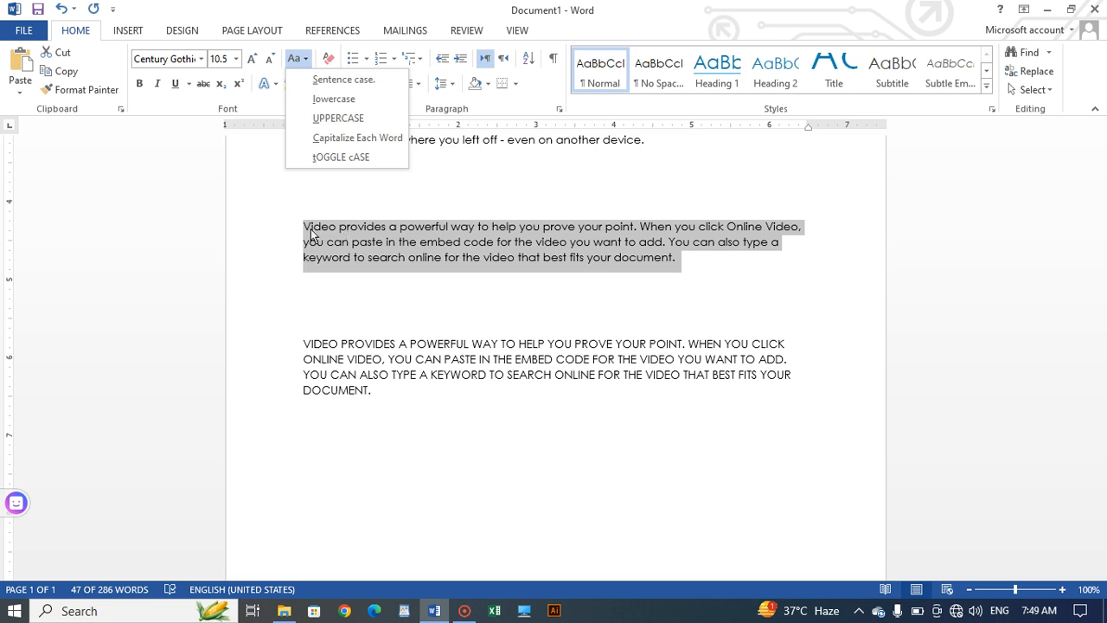
click(364, 138)
click(354, 297)
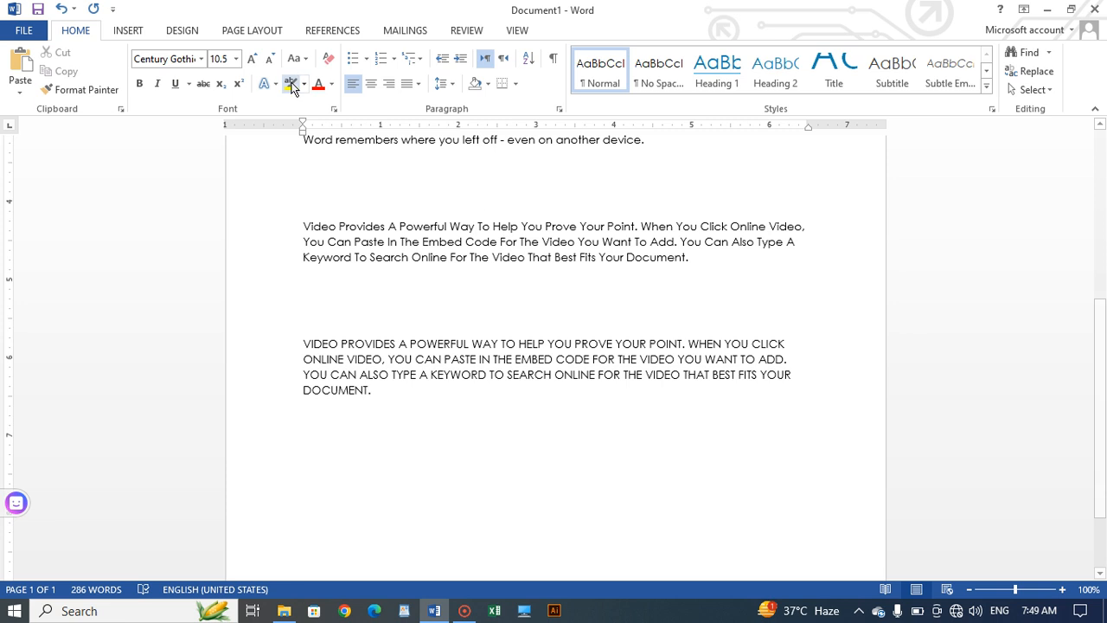
Apply tOGGLE cASE to the "Video Provides" paragraph that has each word capitalized.
drag(696, 261, 313, 229)
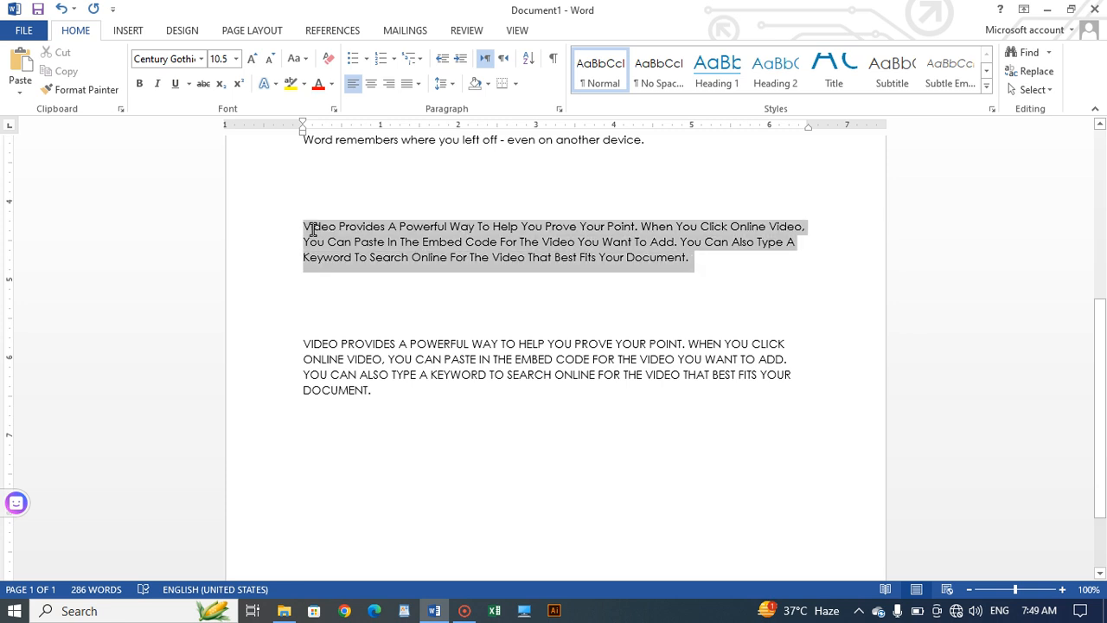
click(296, 58)
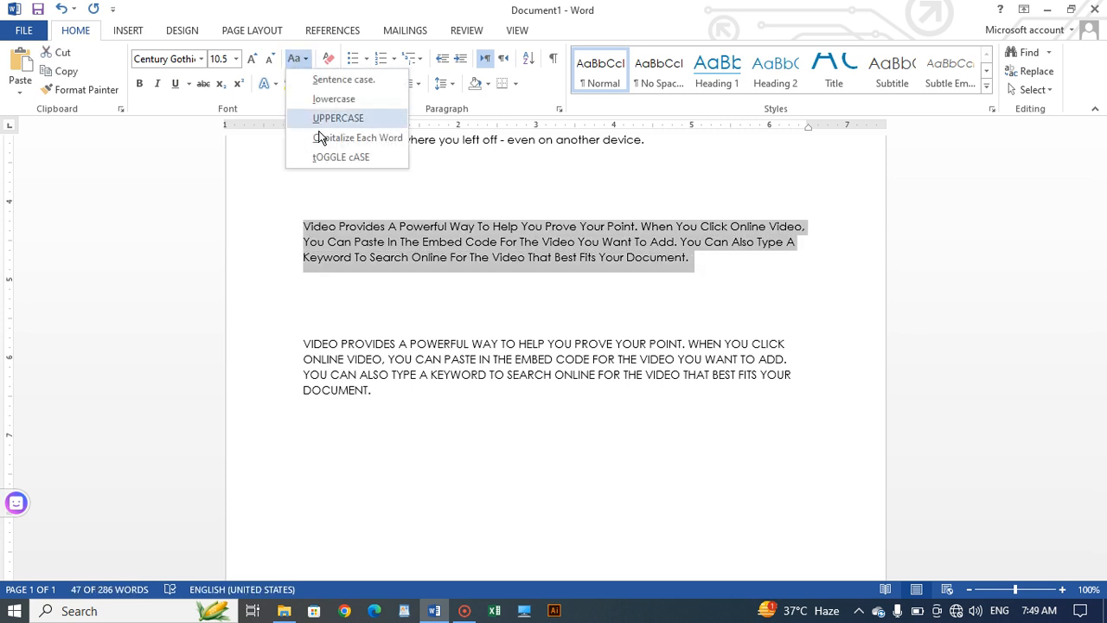
click(367, 160)
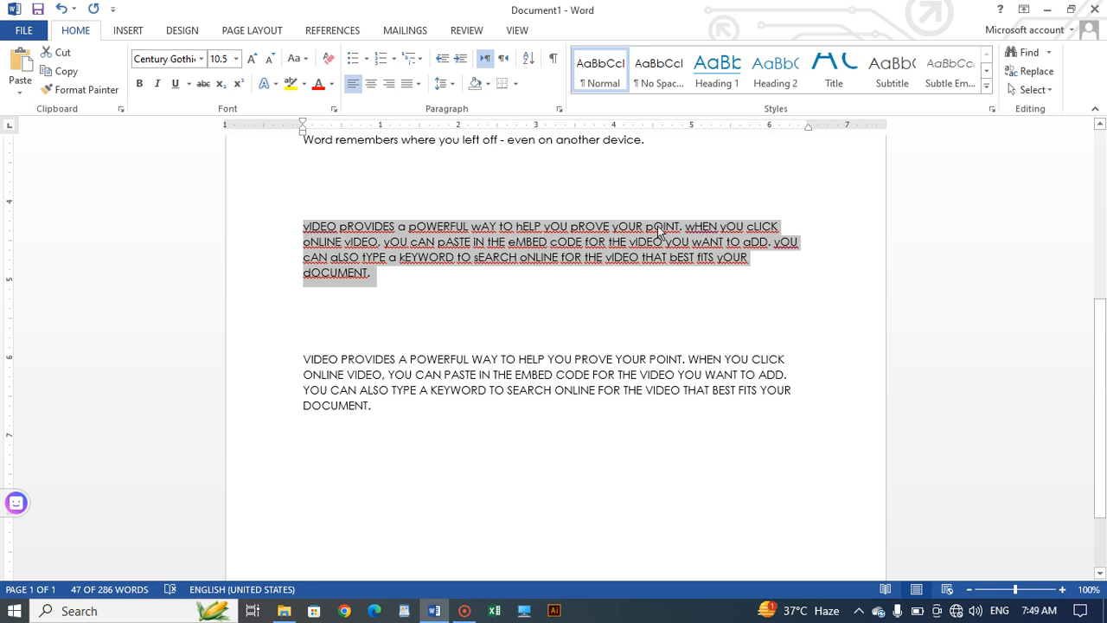
click(294, 61)
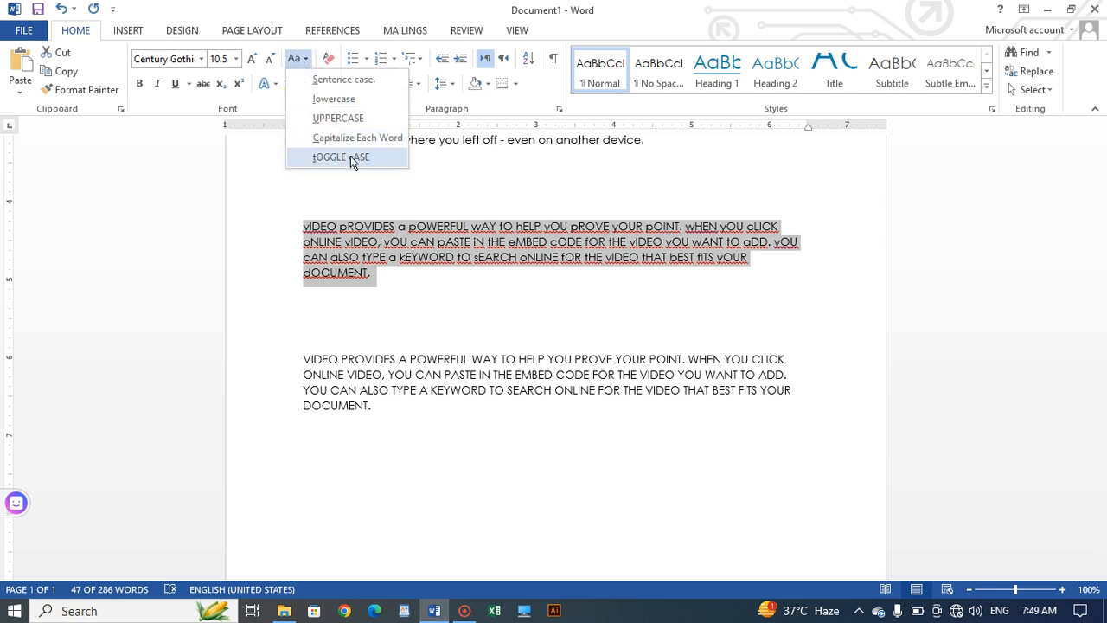
click(466, 176)
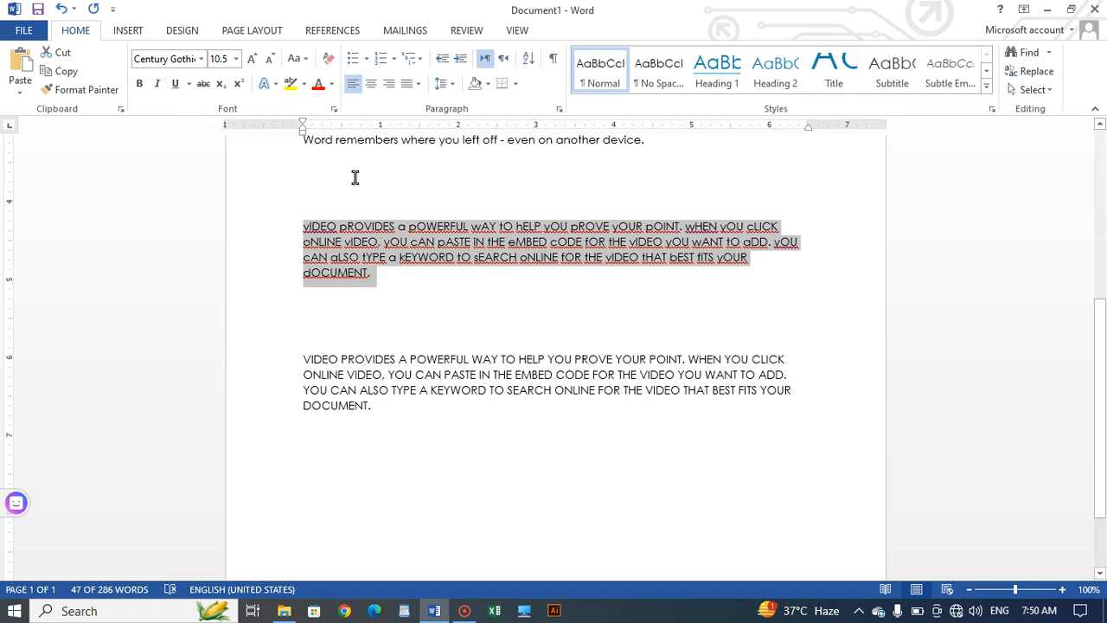
Make the whole "Themes and styles" paragraph bold.
scroll(358, 273, up, 7)
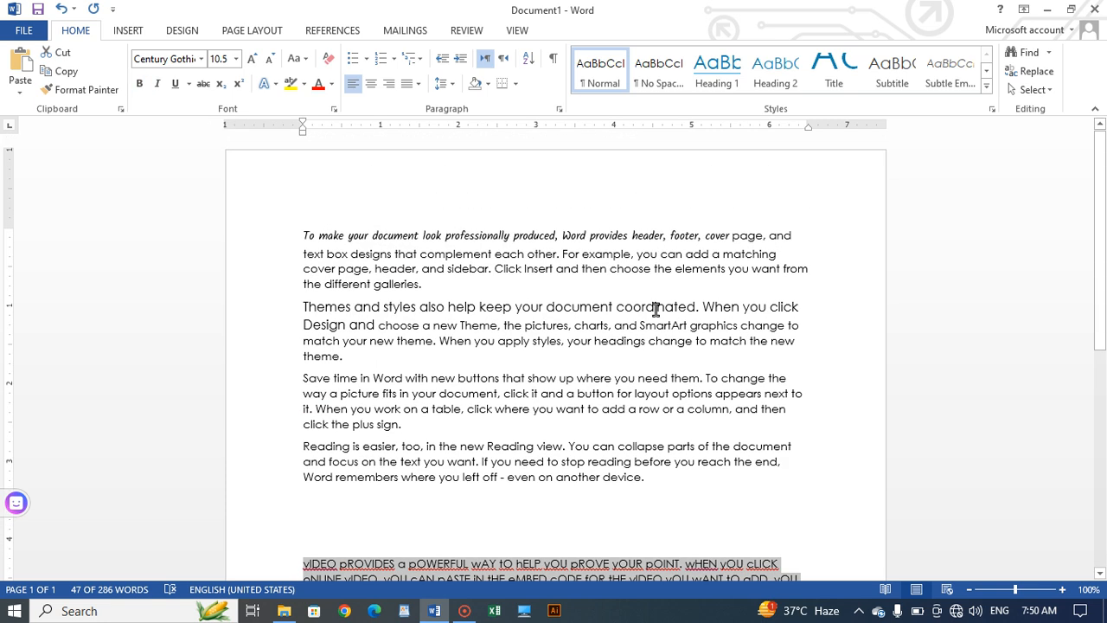
drag(803, 309, 344, 360)
click(300, 298)
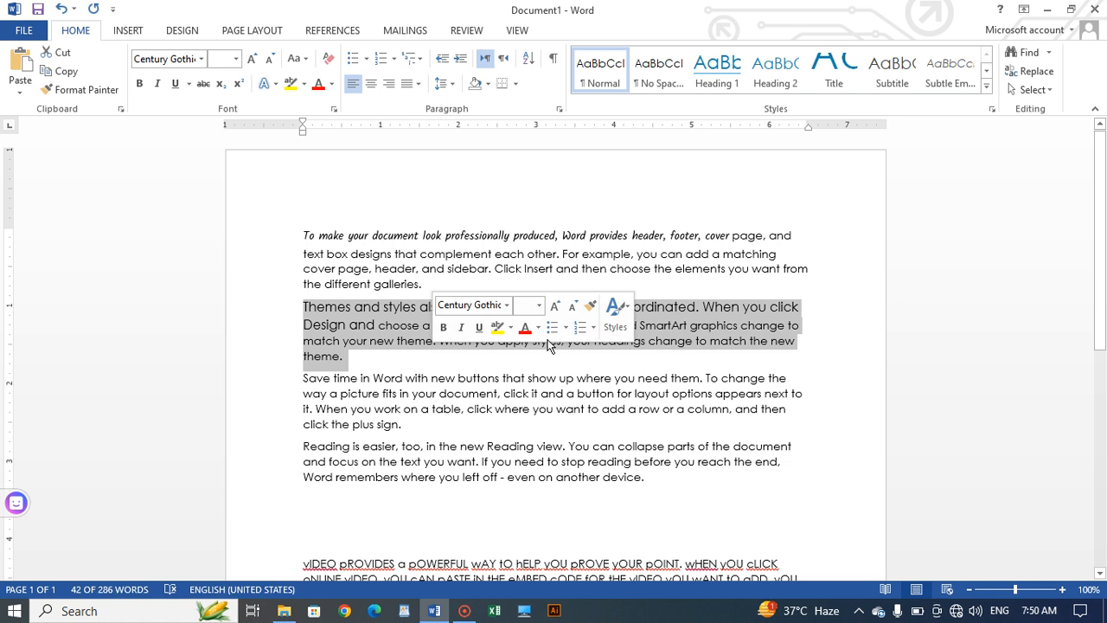
click(139, 87)
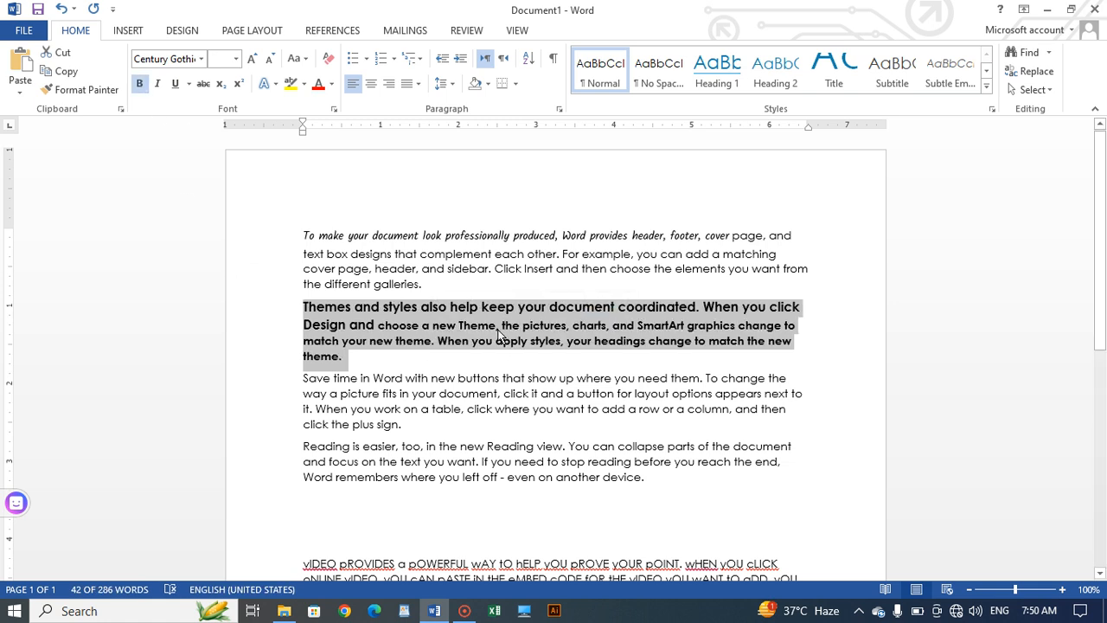
Toggle bold off and on twice for the selected "Themes and styles" paragraph.
click(139, 84)
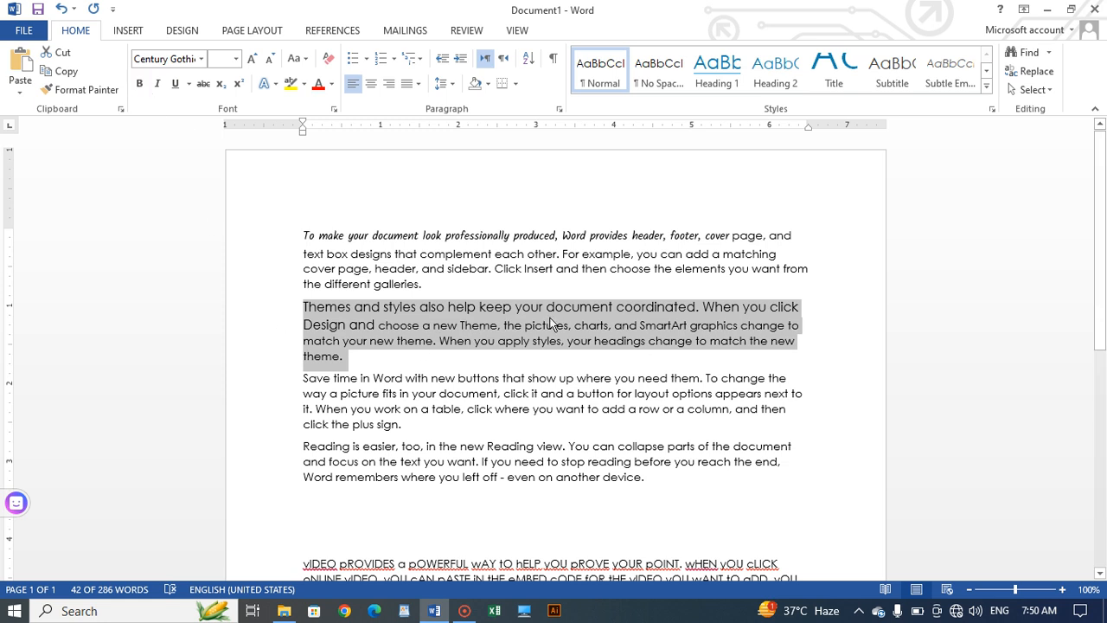
click(139, 84)
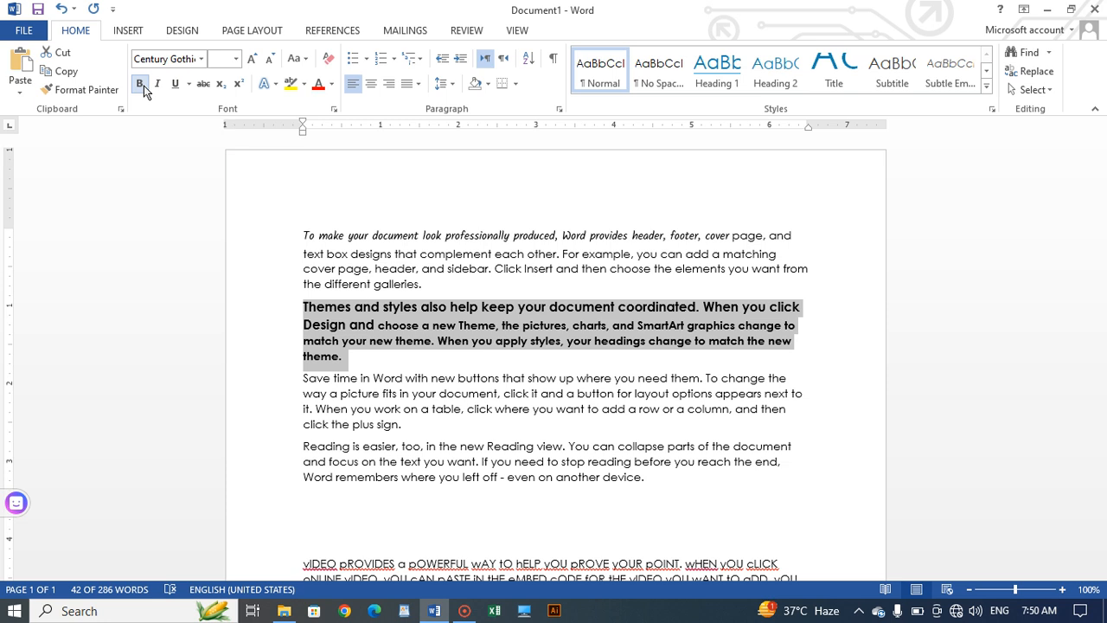
click(140, 84)
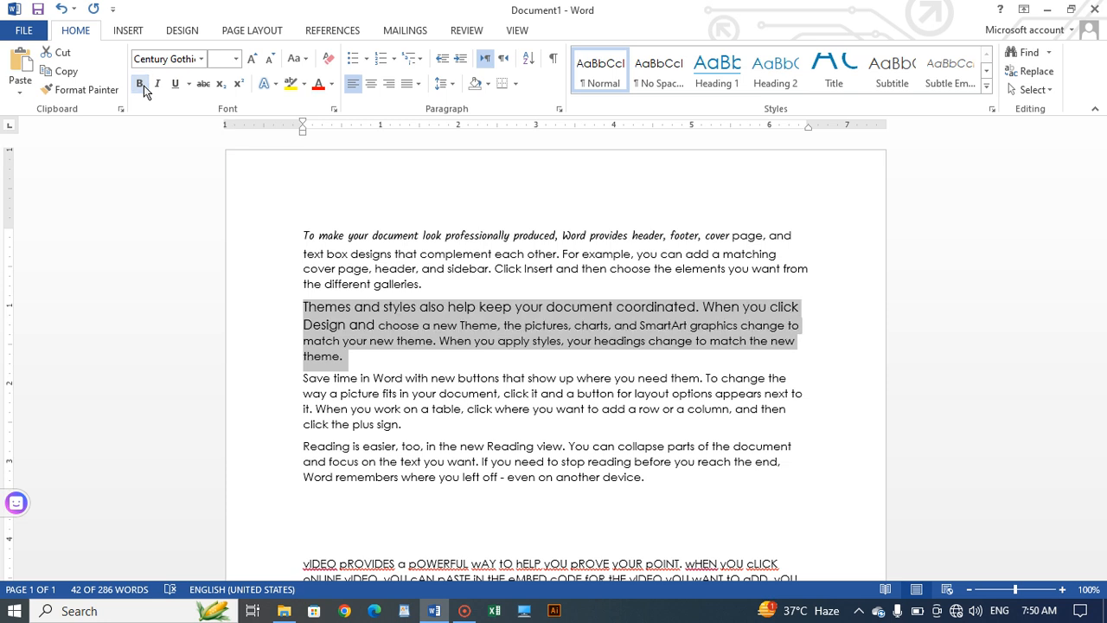
click(140, 83)
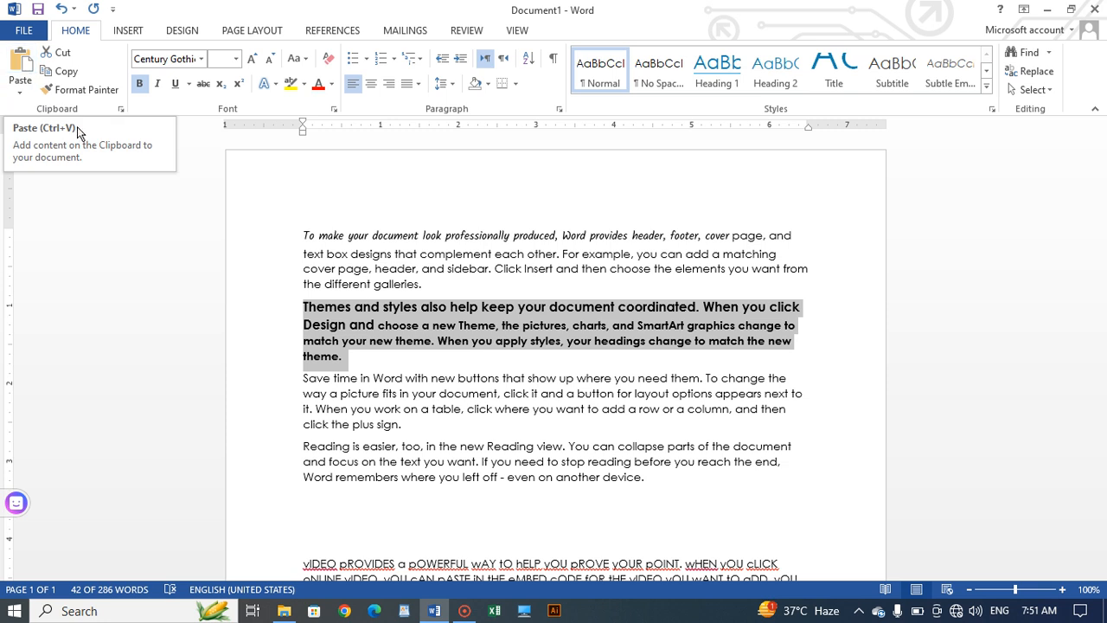
click(63, 89)
click(93, 188)
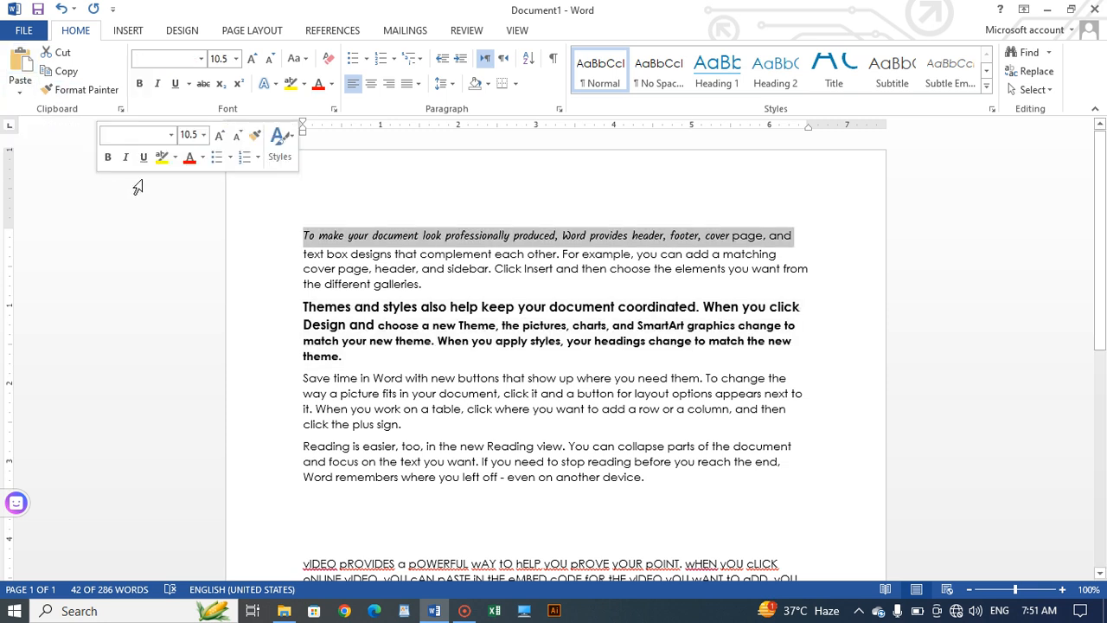
click(427, 181)
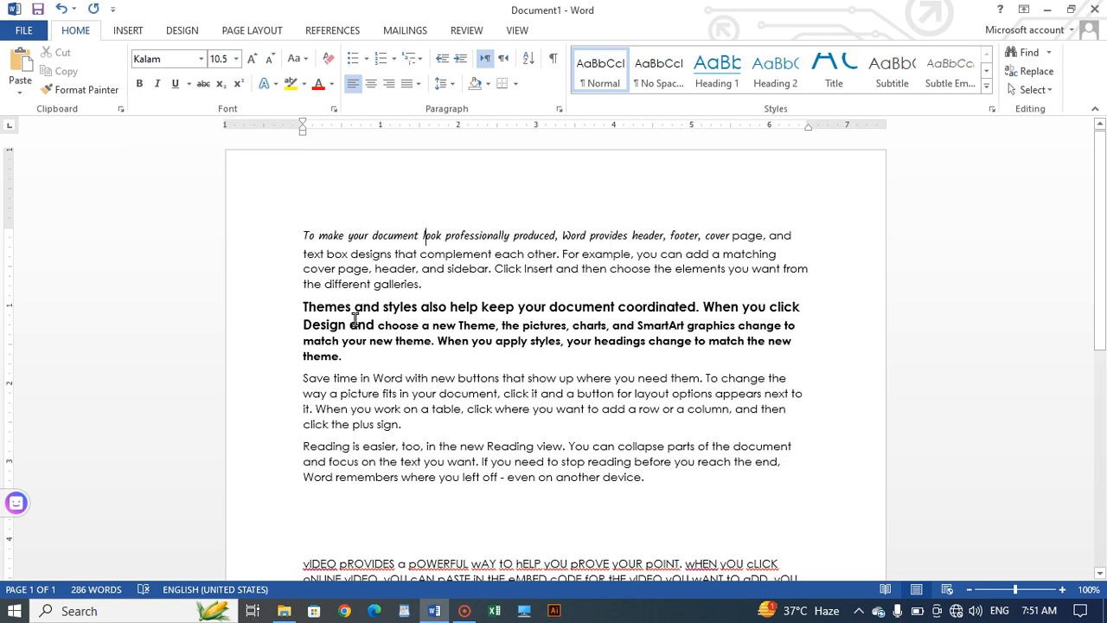
Make the "Themes and styles" paragraph bold italic, switching italic and bold off and on in between.
drag(361, 358, 302, 306)
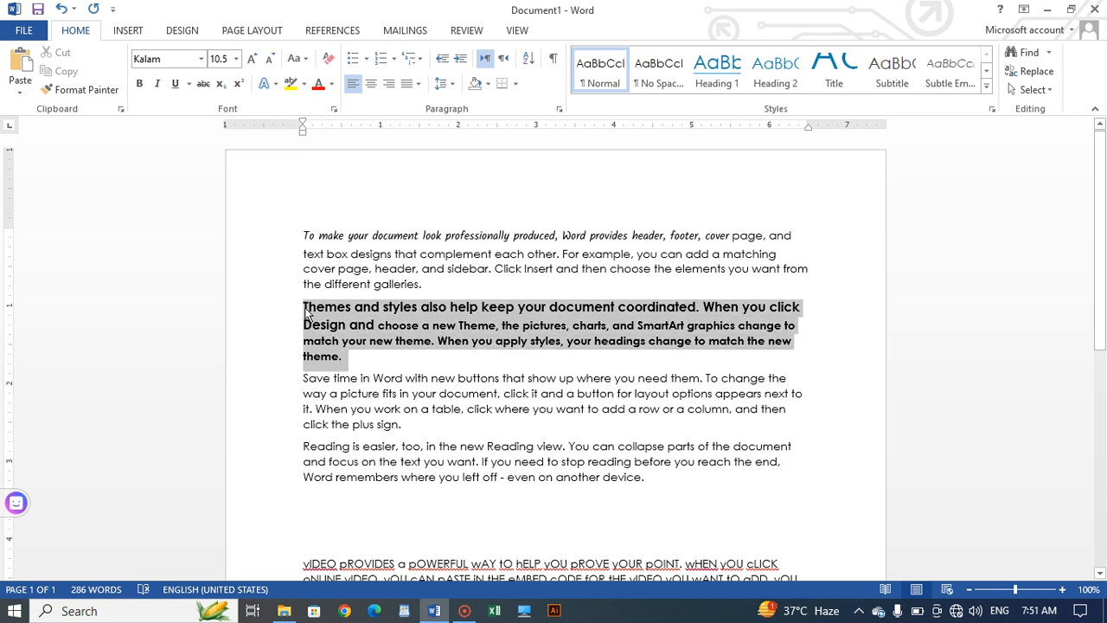
click(157, 84)
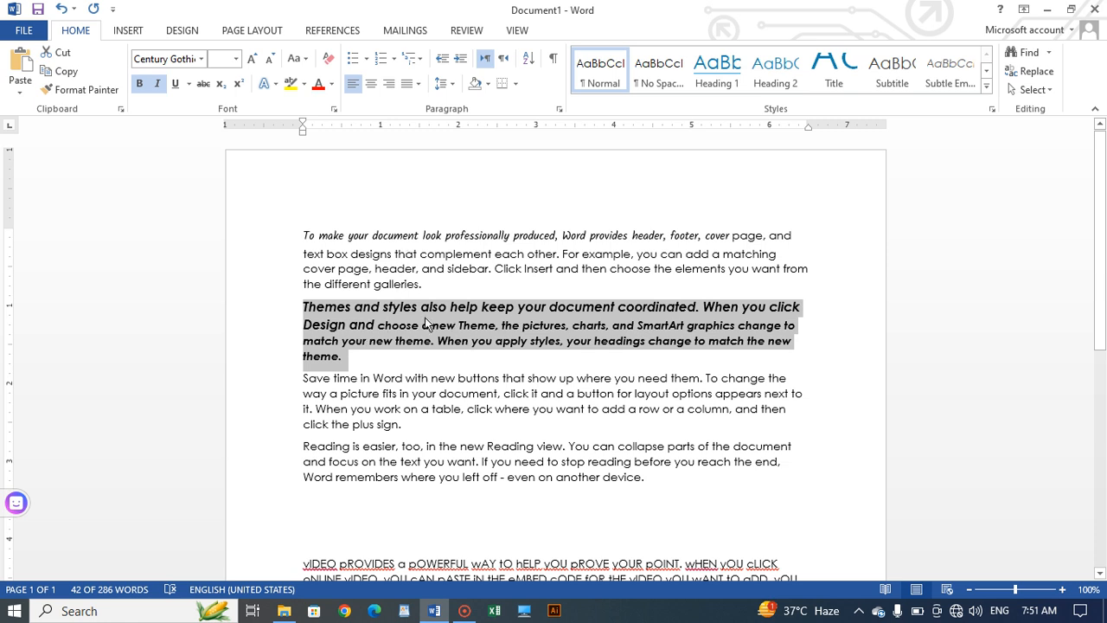
click(157, 86)
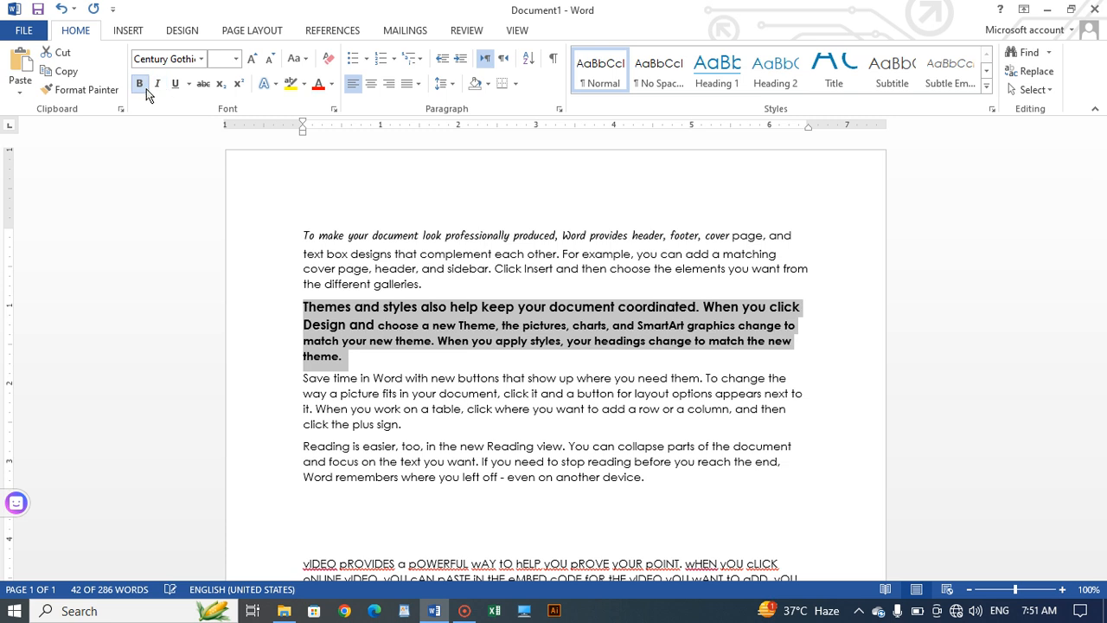
click(143, 87)
click(159, 85)
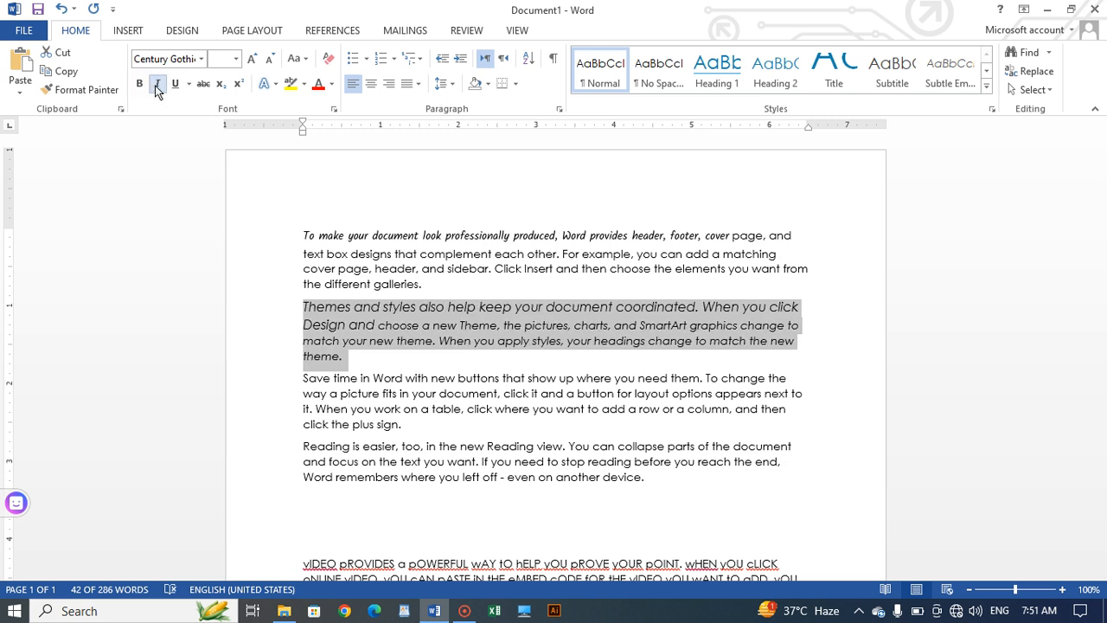
click(143, 85)
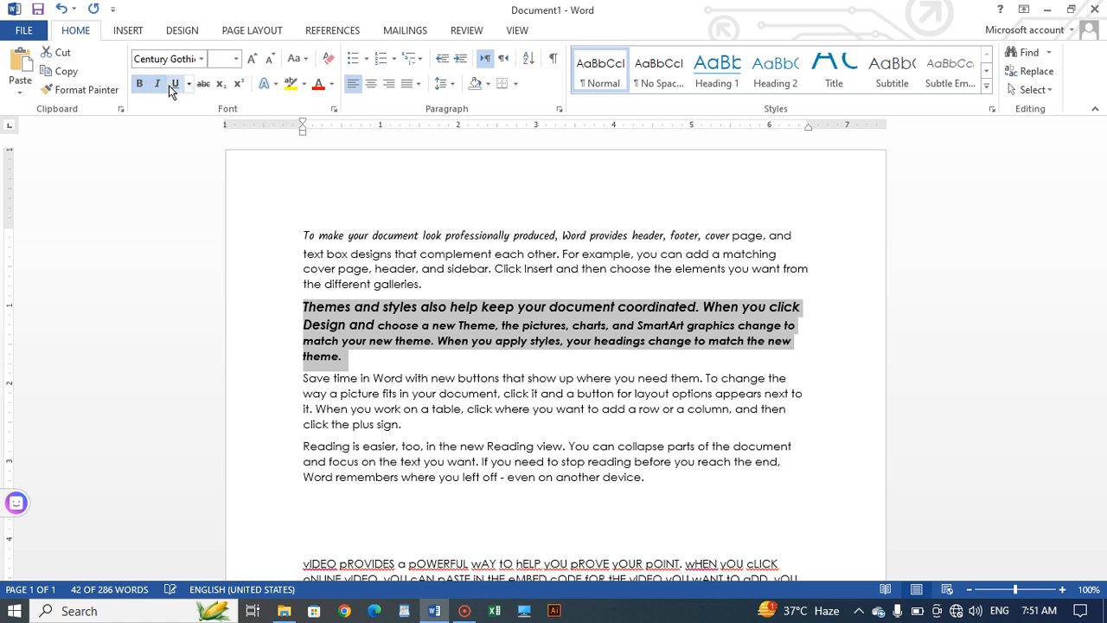
Toggle italic repeatedly on the selected "Themes and styles" paragraph, ending with italic removed.
key(ctrl+i)
key(ctrl+i)
key(ctrl+i)
key(ctrl+i)
key(ctrl+i)
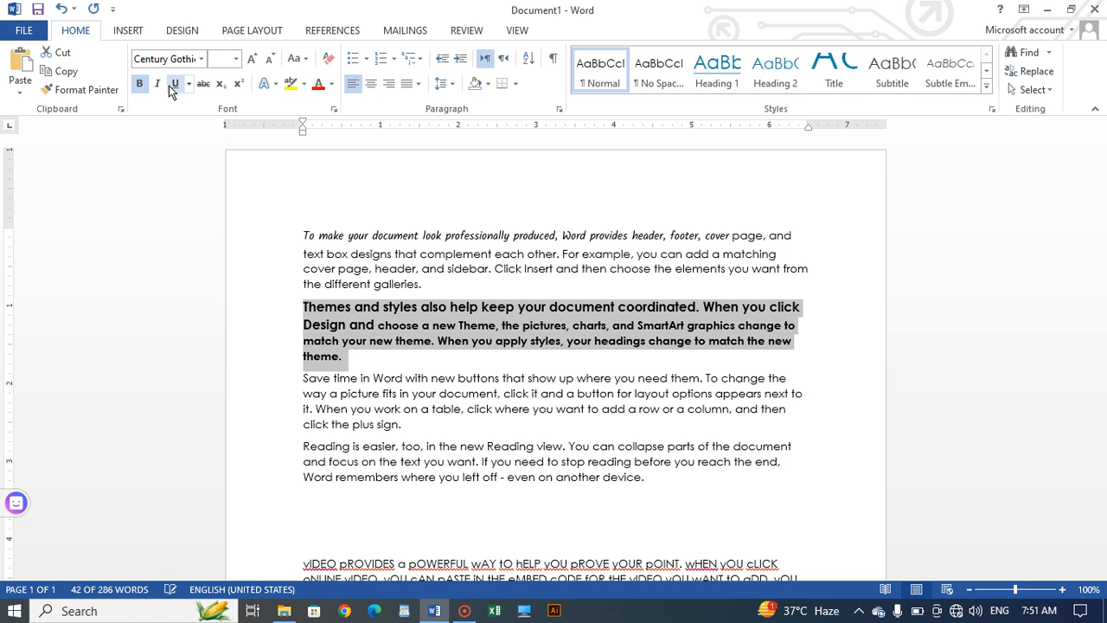
key(ctrl+i)
key(ctrl+i)
key(ctrl+i)
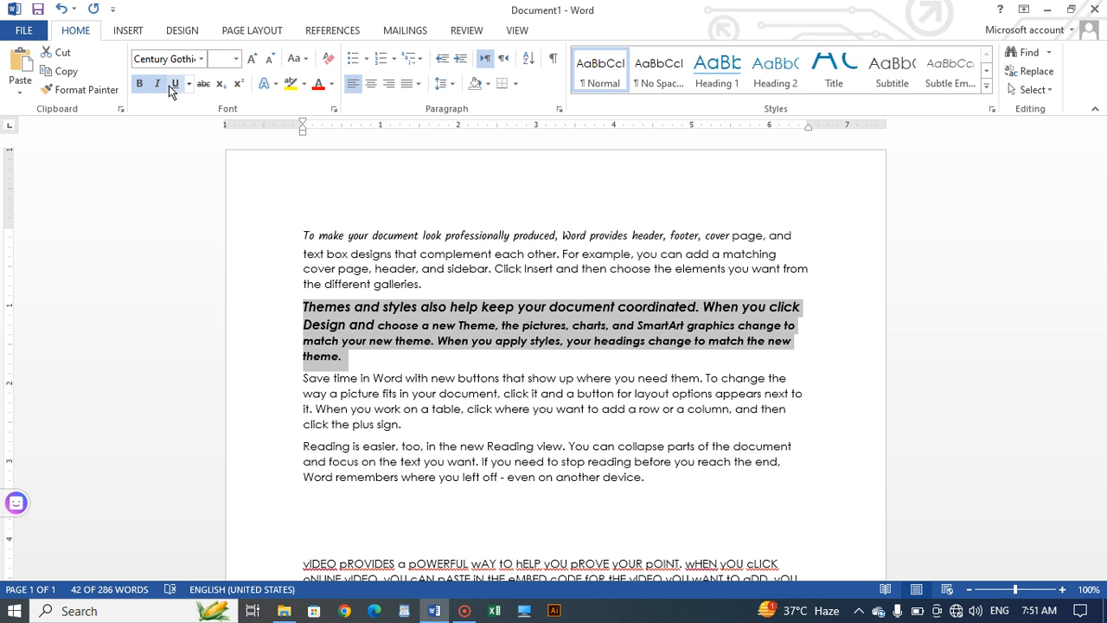
click(159, 86)
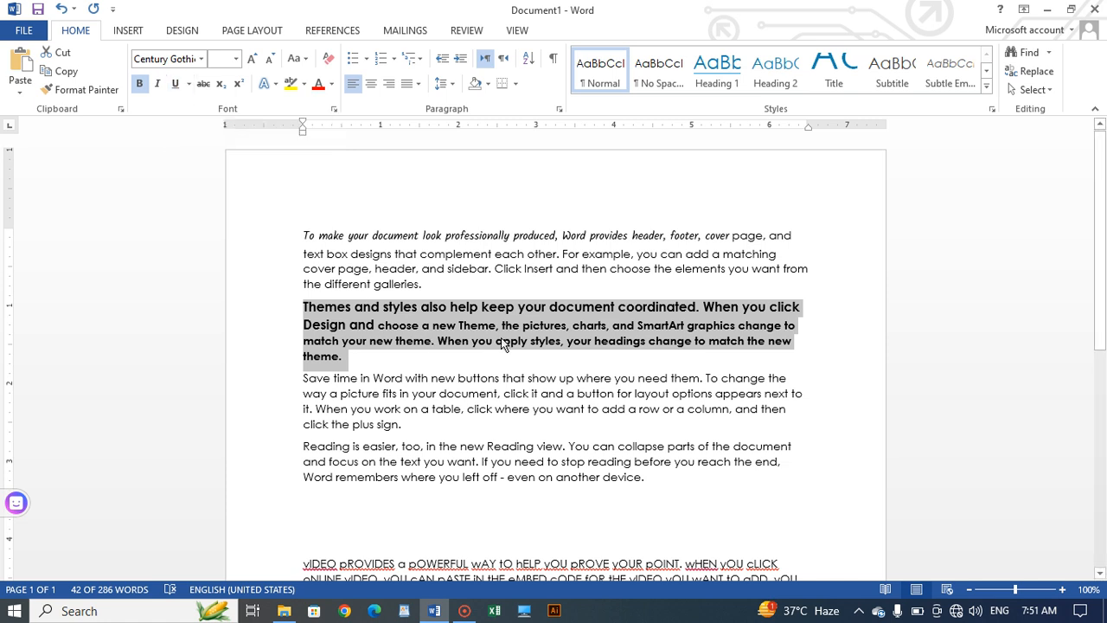
Underline the selected "Themes and styles" paragraph and change the underline style to a double line.
click(173, 84)
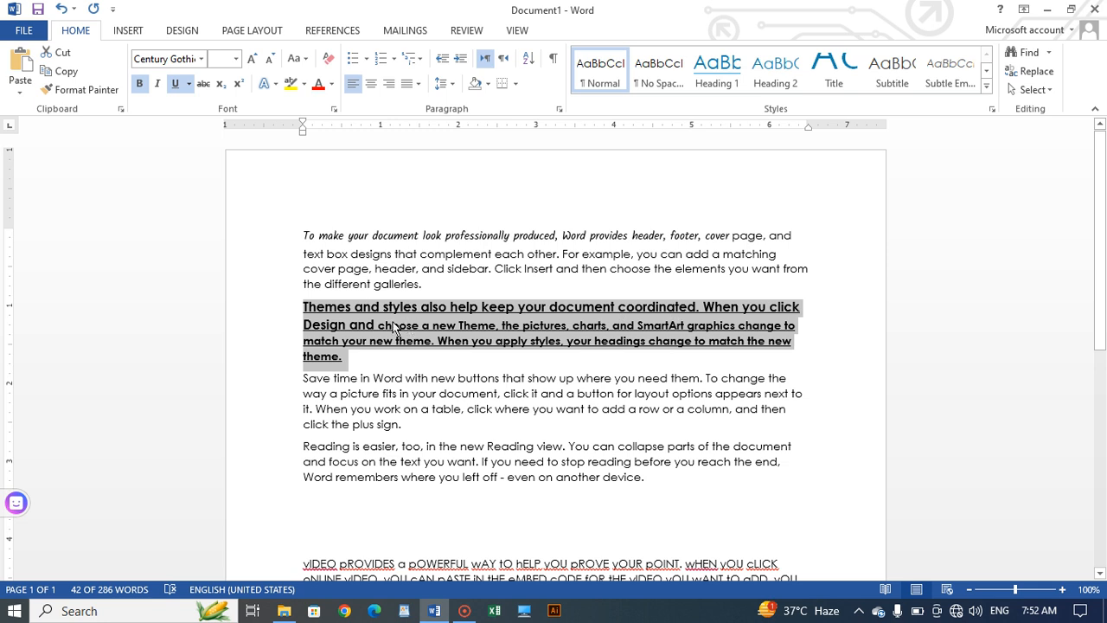
click(189, 85)
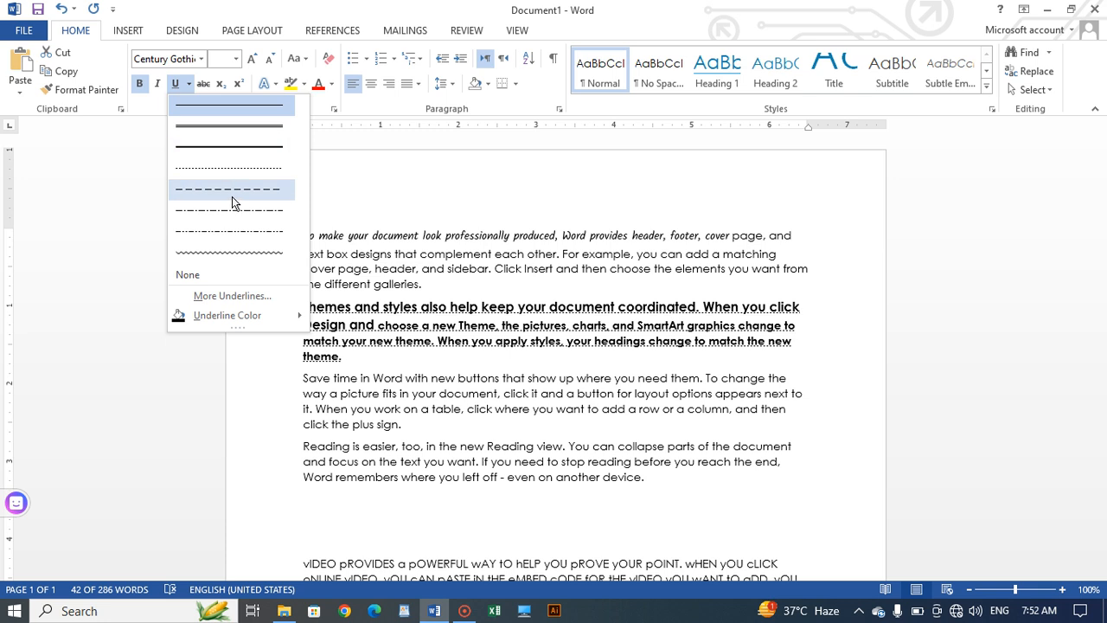
click(248, 127)
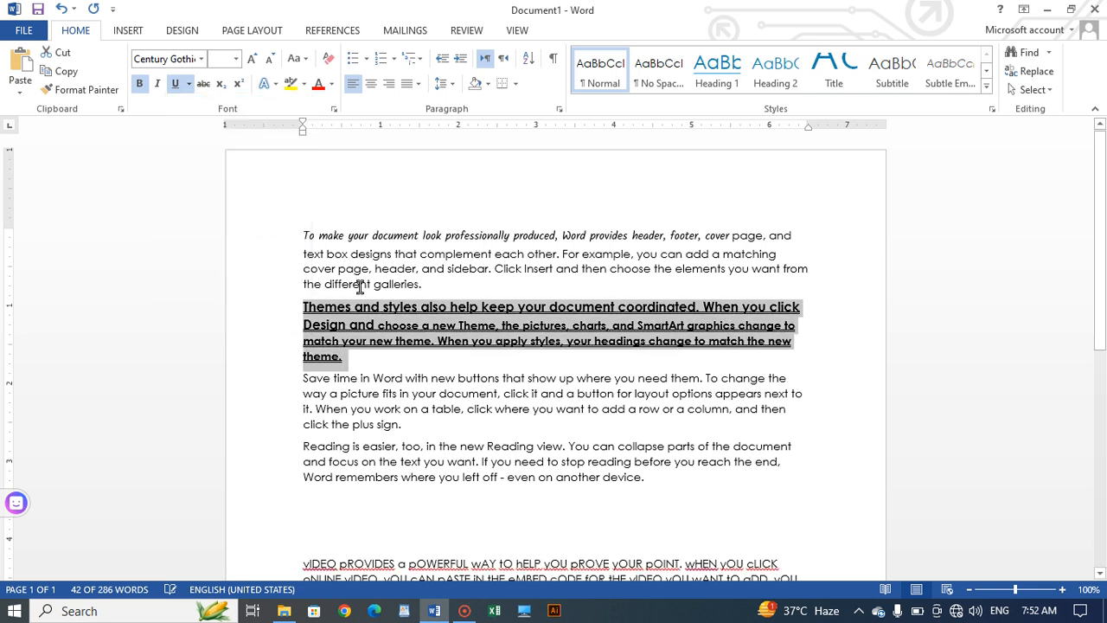
Set the "Themes and styles" paragraph's underline to a single line, apply strikethrough to it, and clear the selection.
click(189, 84)
click(229, 105)
click(203, 84)
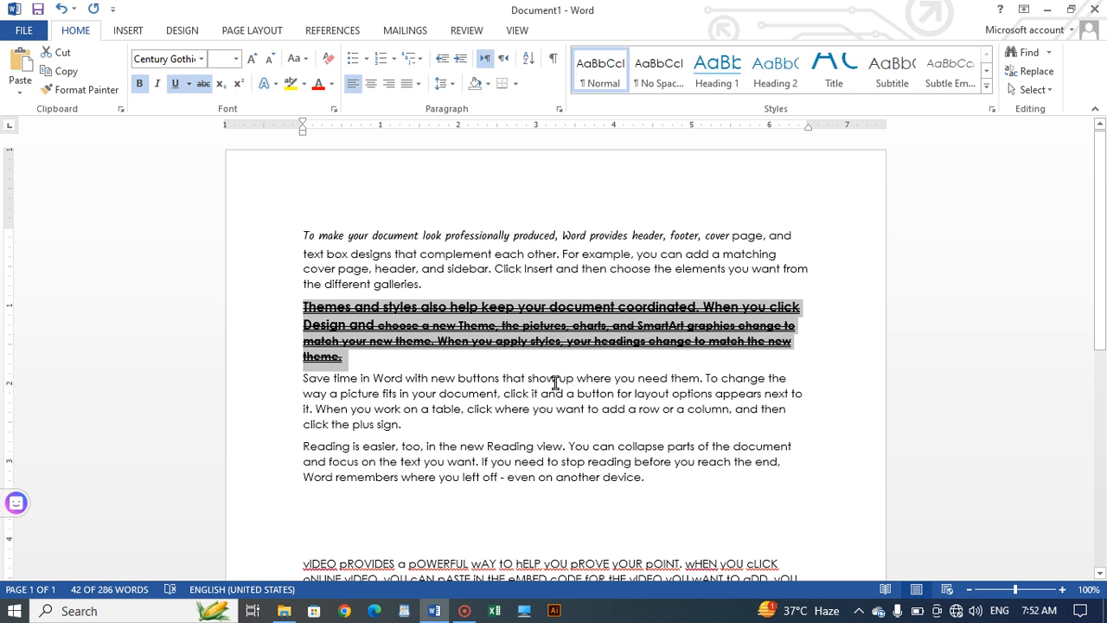
click(828, 353)
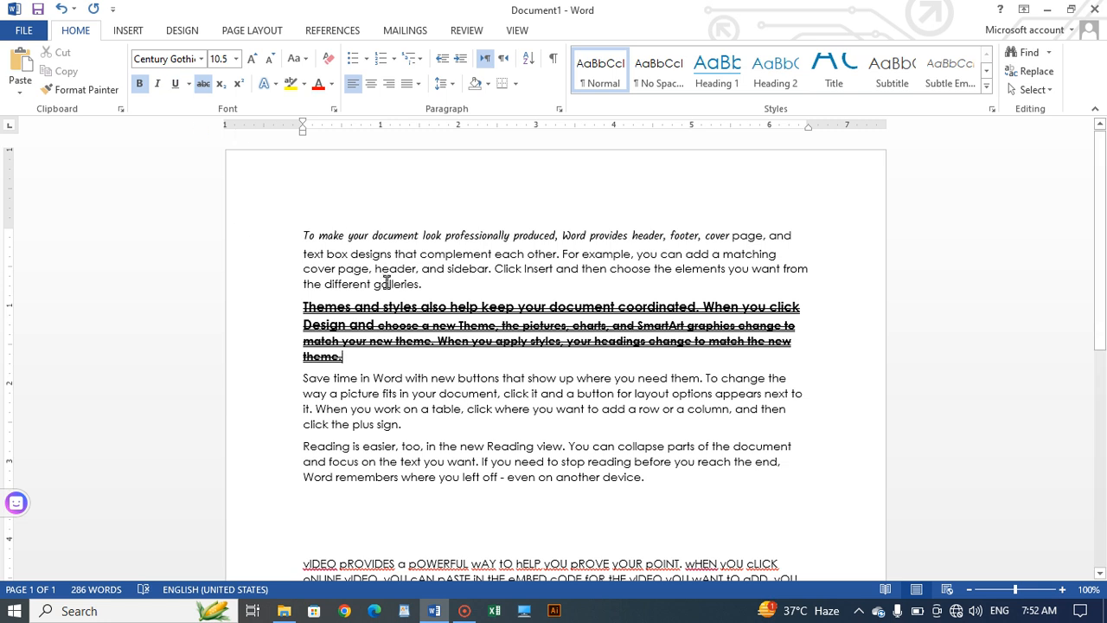
Move the "Design and choose a new Theme" passage to before "the different galleries" and remove its strikethrough.
click(204, 84)
drag(812, 360, 313, 325)
drag(313, 325, 307, 291)
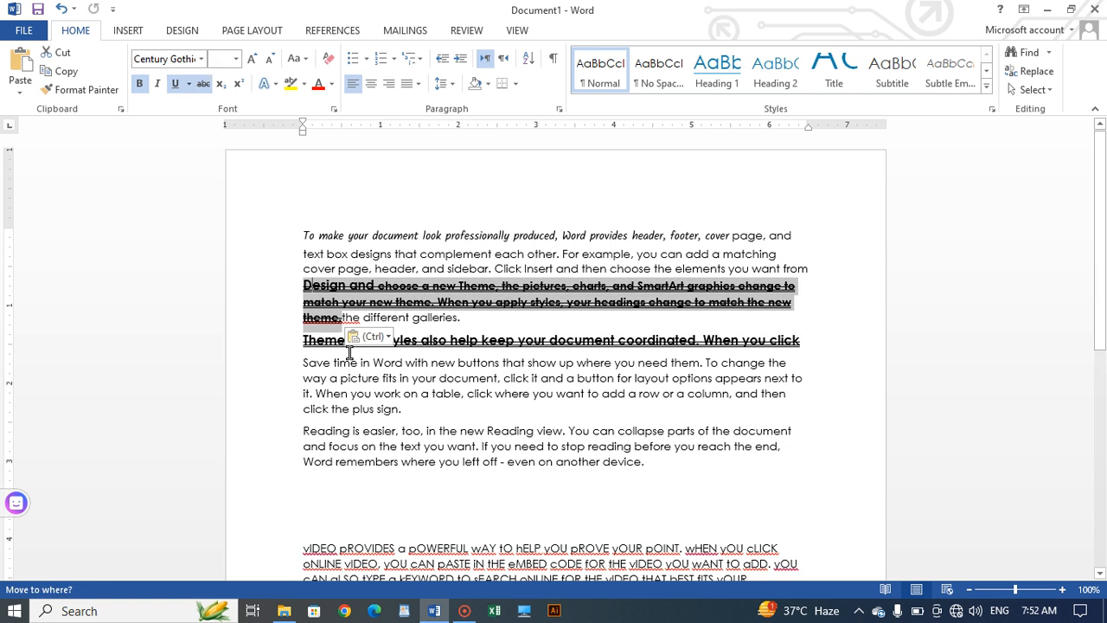
click(202, 84)
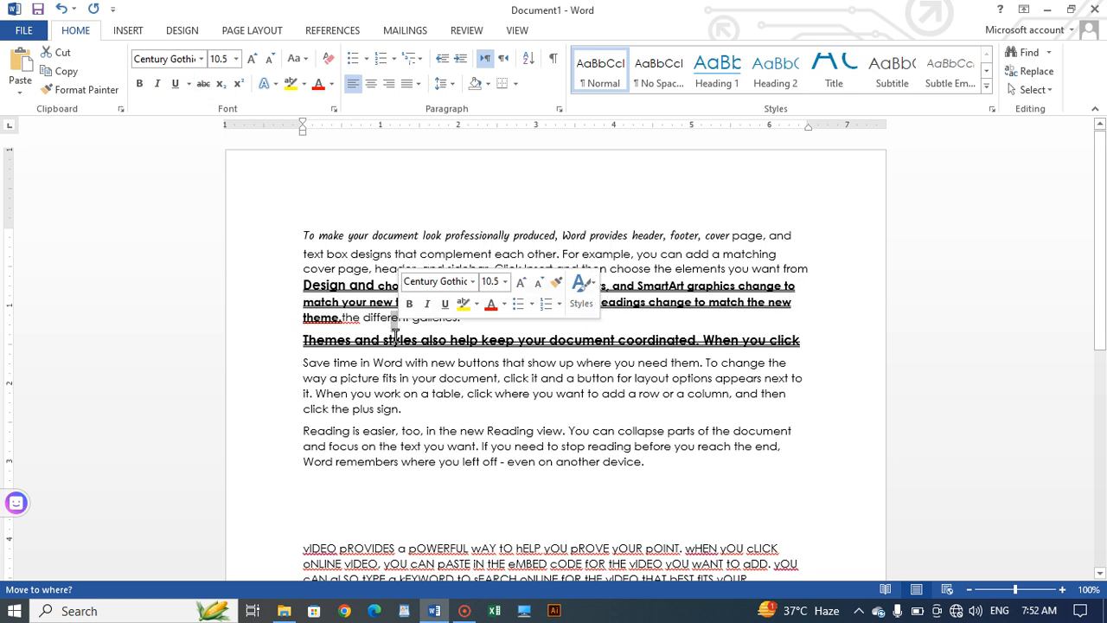
click(395, 336)
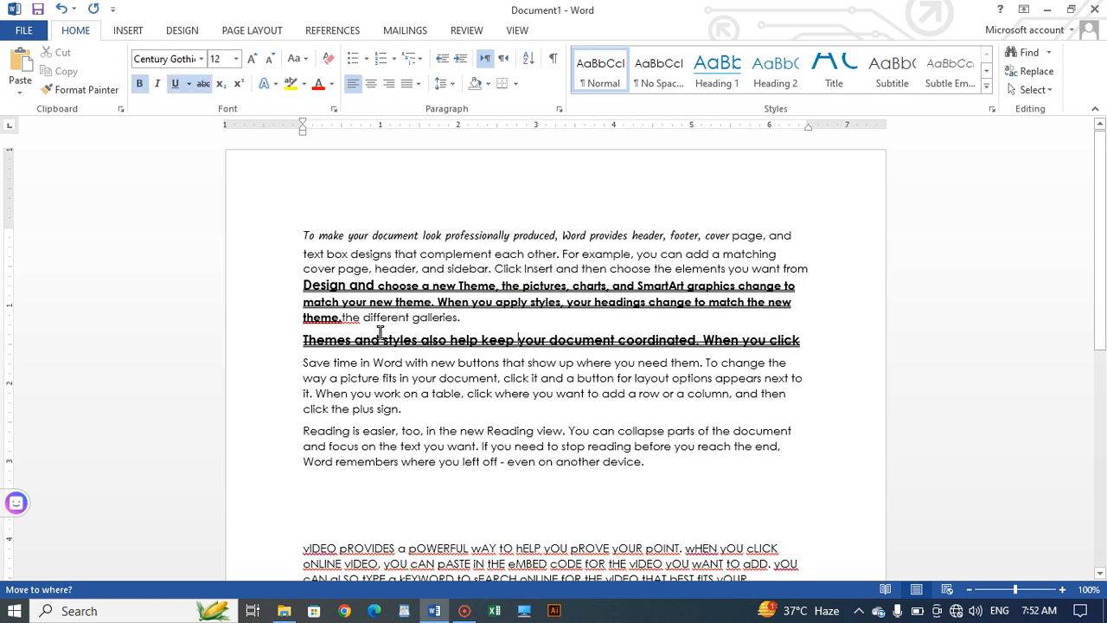
Remove the underline from the text running from "Design and" through the end of the "Themes and styles" line.
click(177, 85)
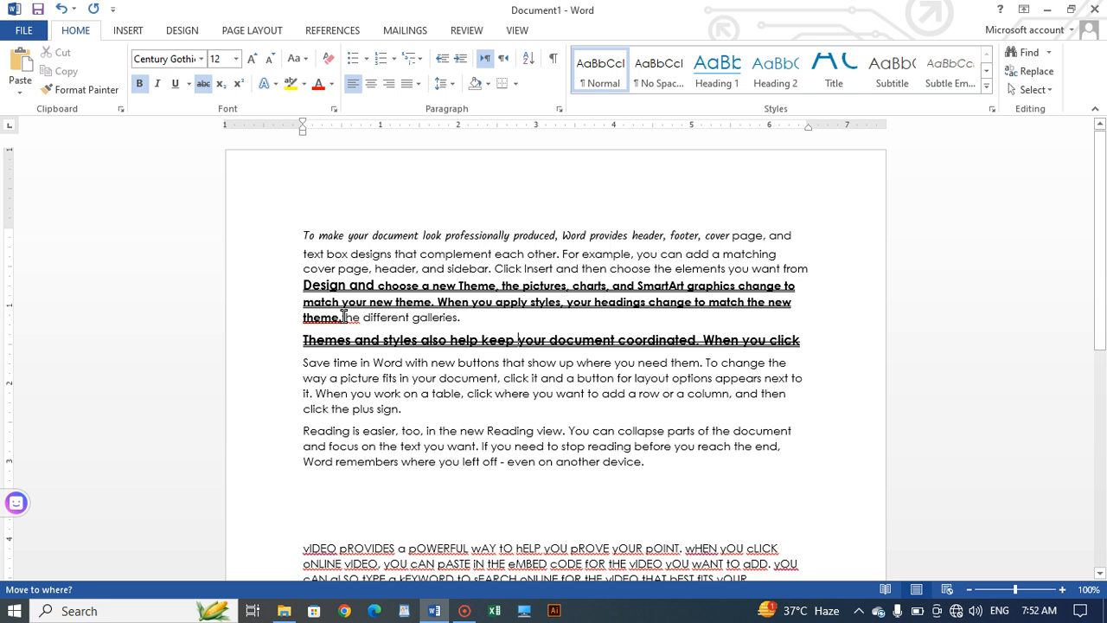
drag(303, 286, 397, 359)
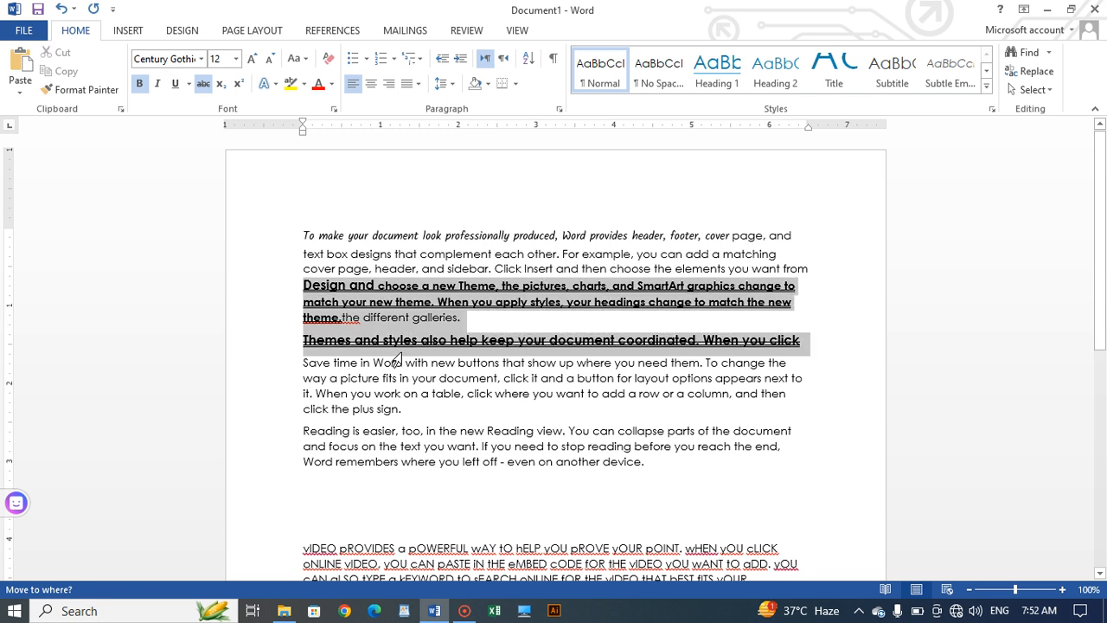
click(176, 83)
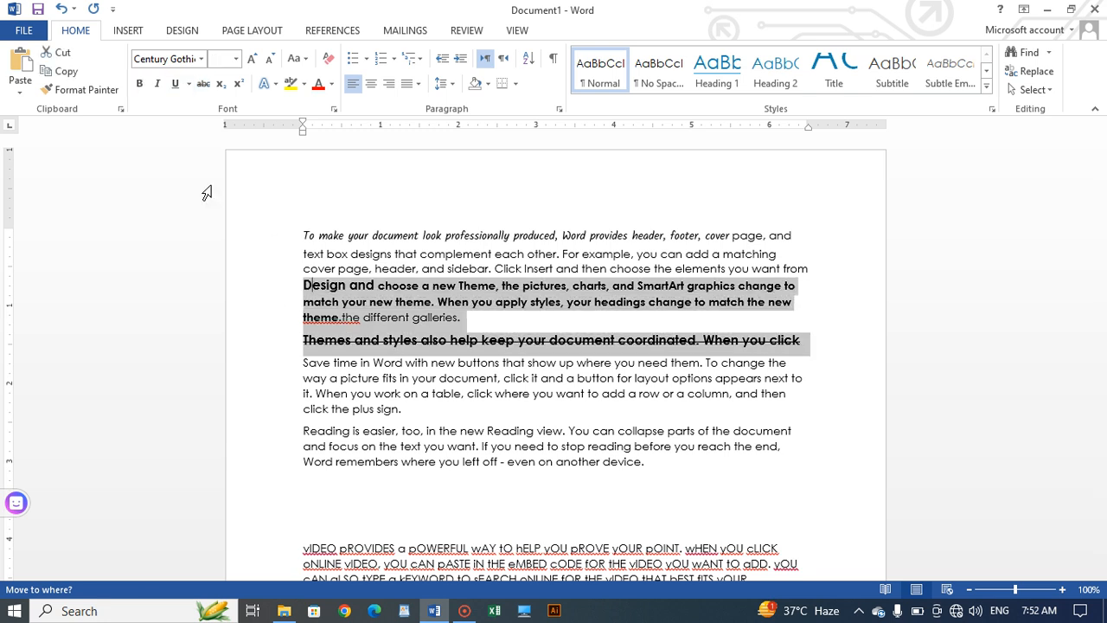
click(818, 344)
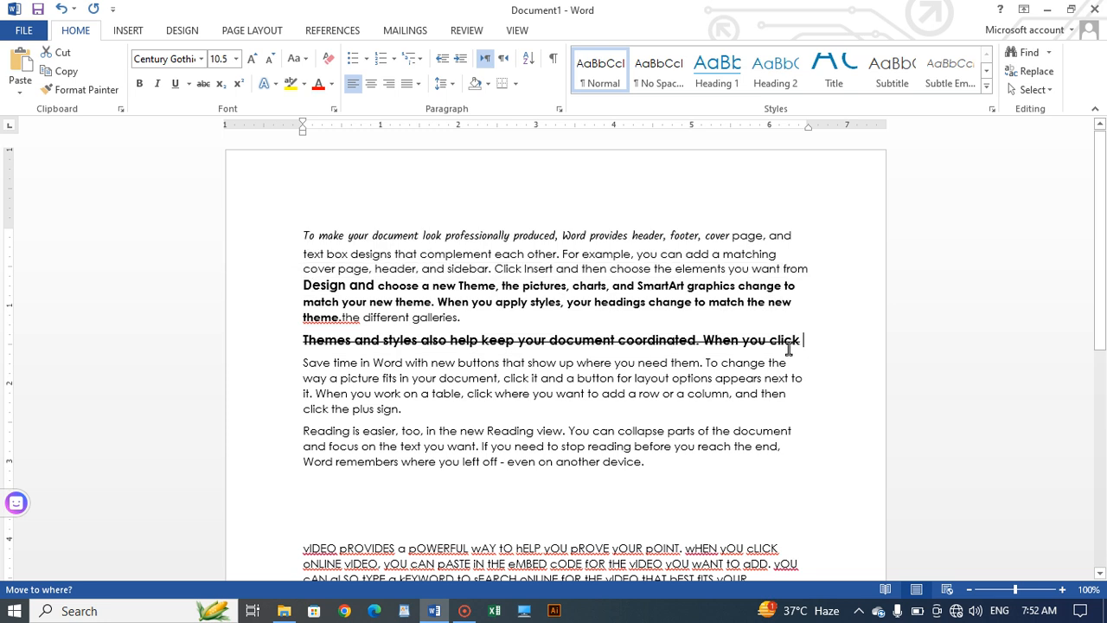
Move the word "and" to the end of the "Themes and styles" line and remove the line's strikethrough.
drag(789, 346, 339, 346)
drag(805, 338, 300, 346)
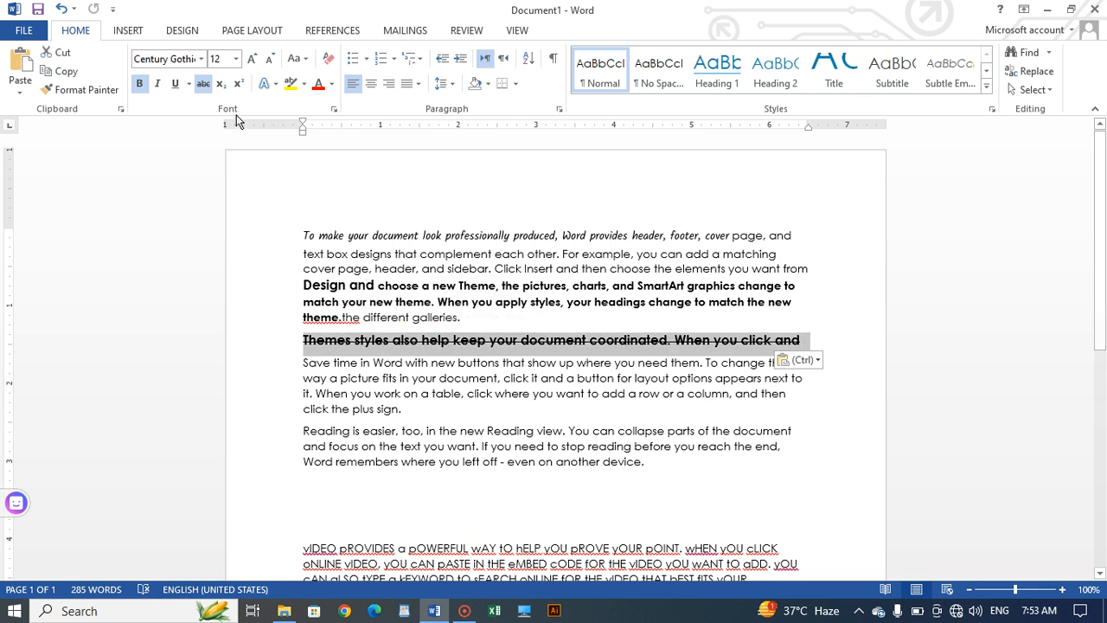
click(203, 85)
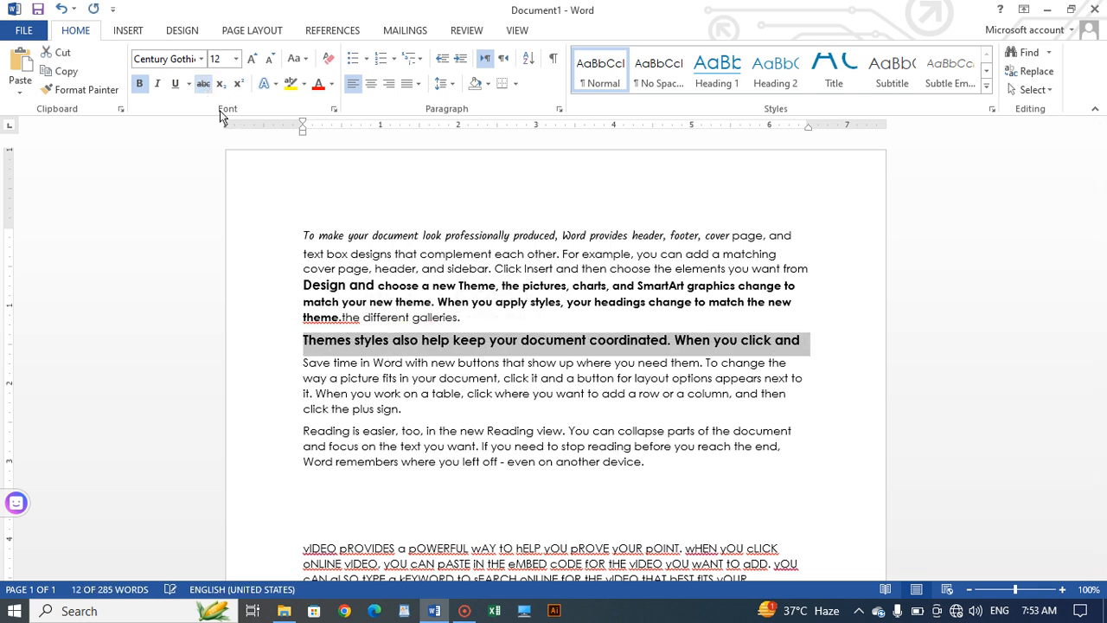
click(268, 320)
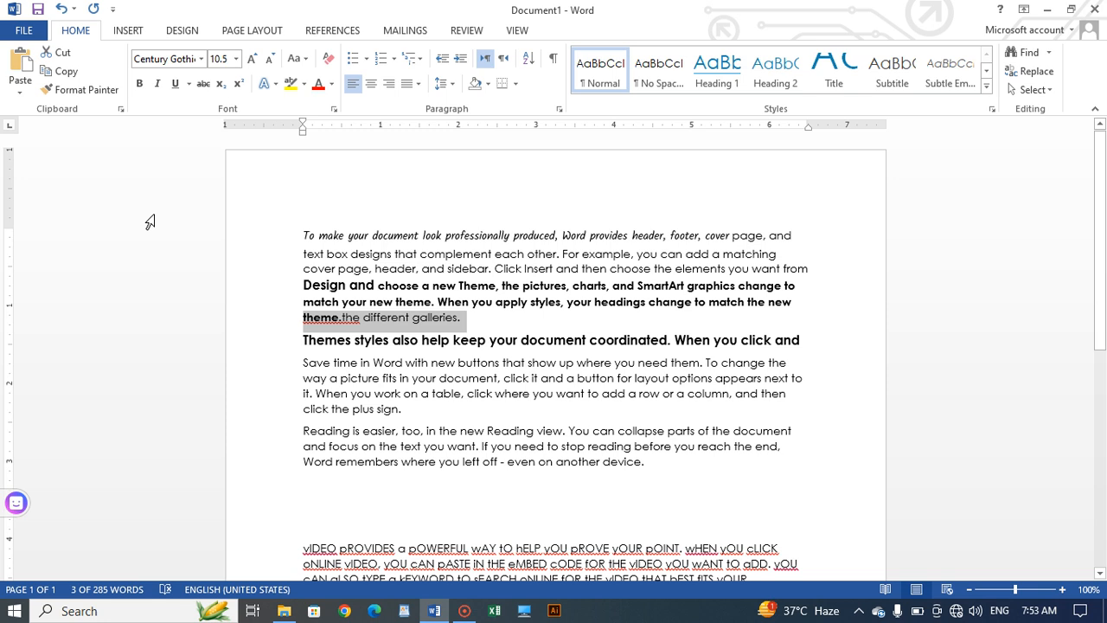
click(181, 254)
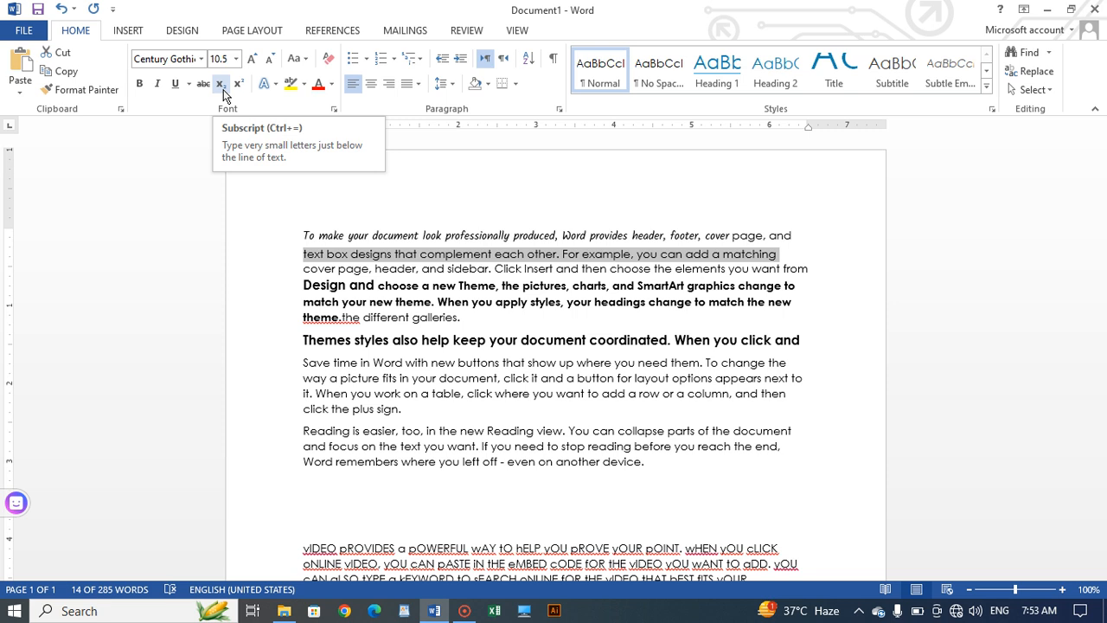
Add the text "H2O" in the blank area below the last paragraph and format its 2 as subscript.
scroll(506, 396, down, 9)
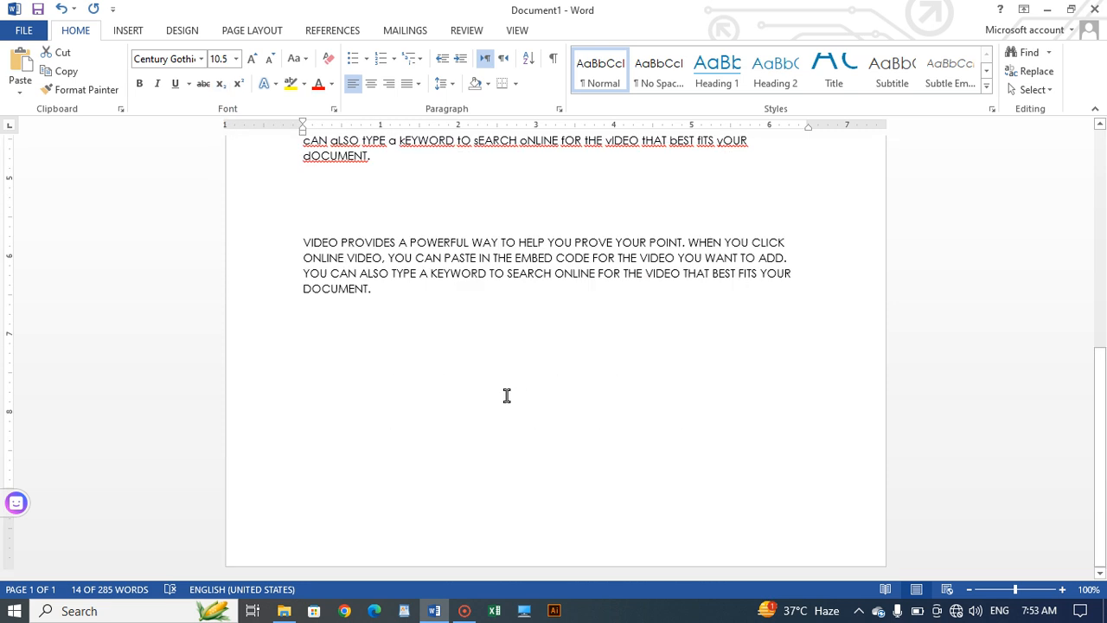
click(507, 396)
double_click(506, 395)
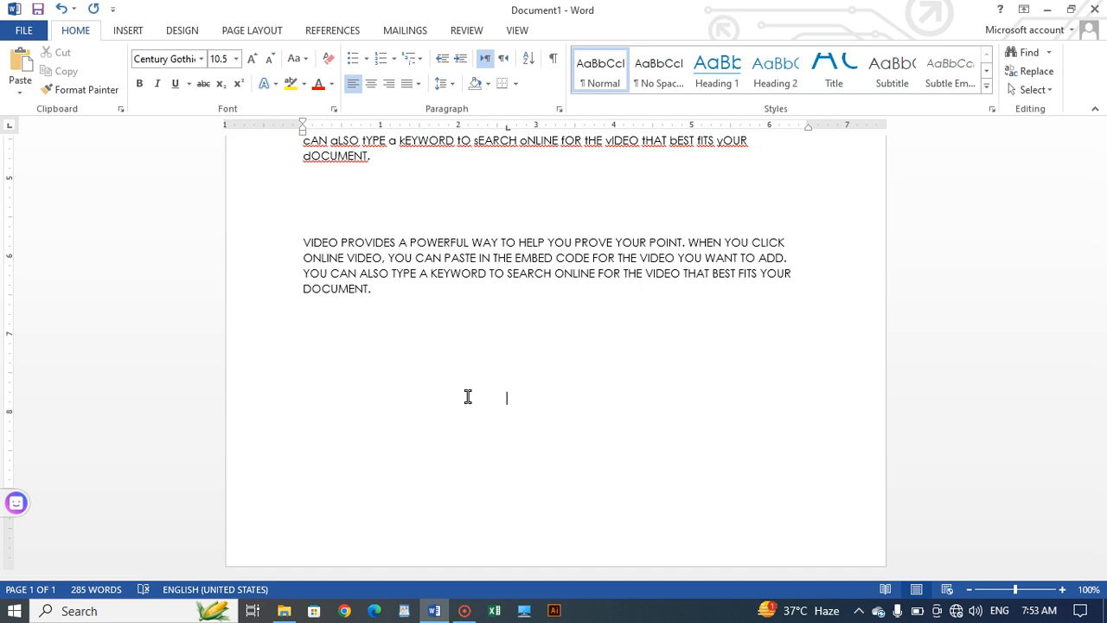
text(H2O)
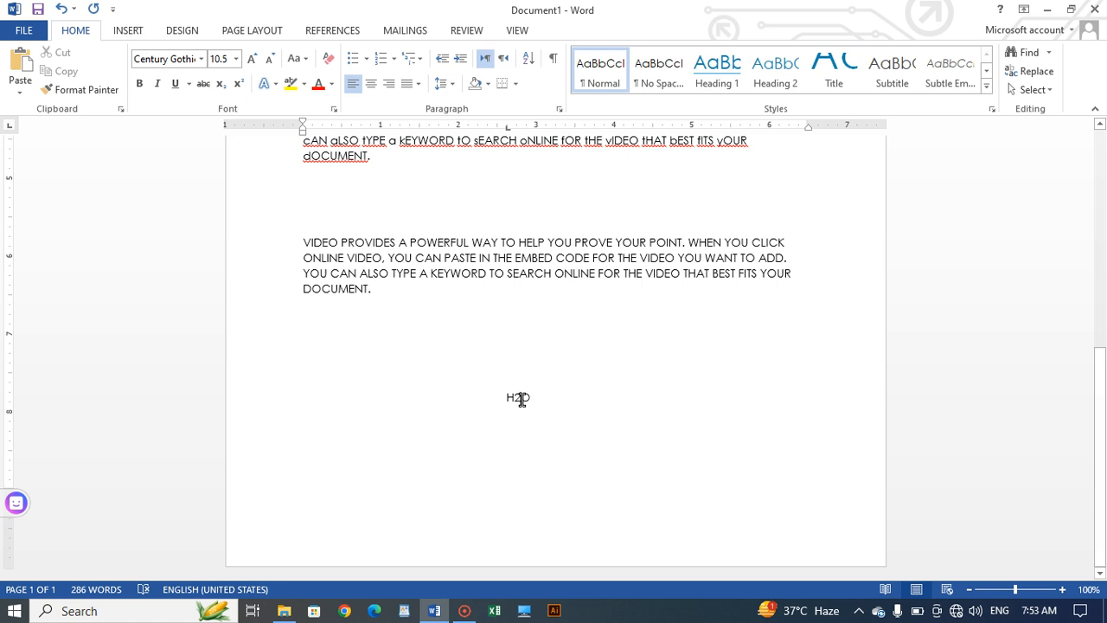
drag(512, 398, 518, 399)
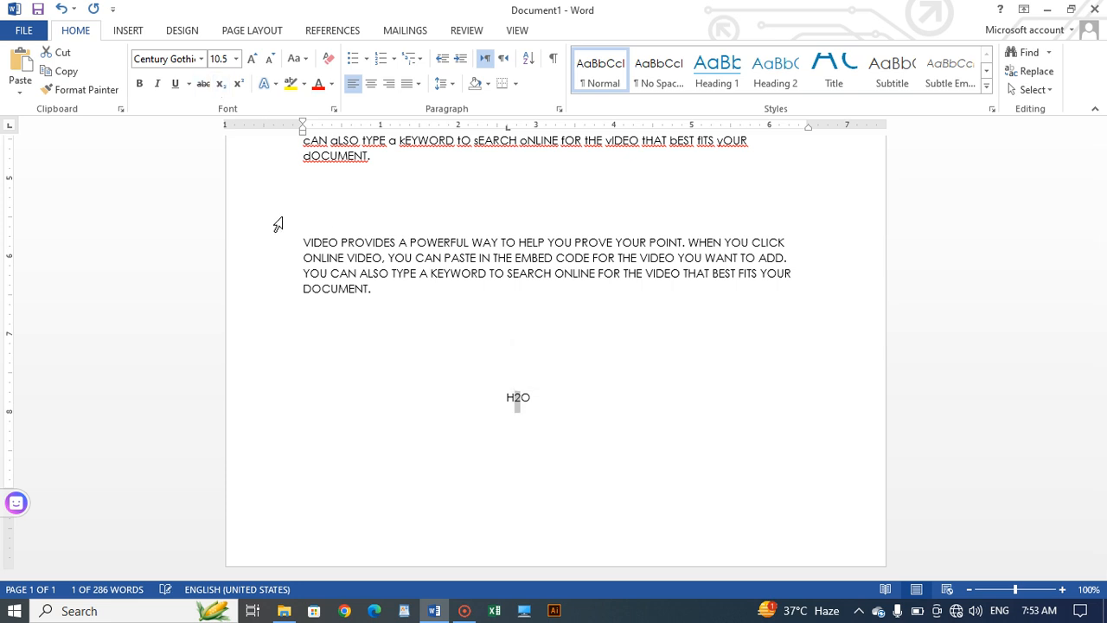
click(221, 83)
click(519, 412)
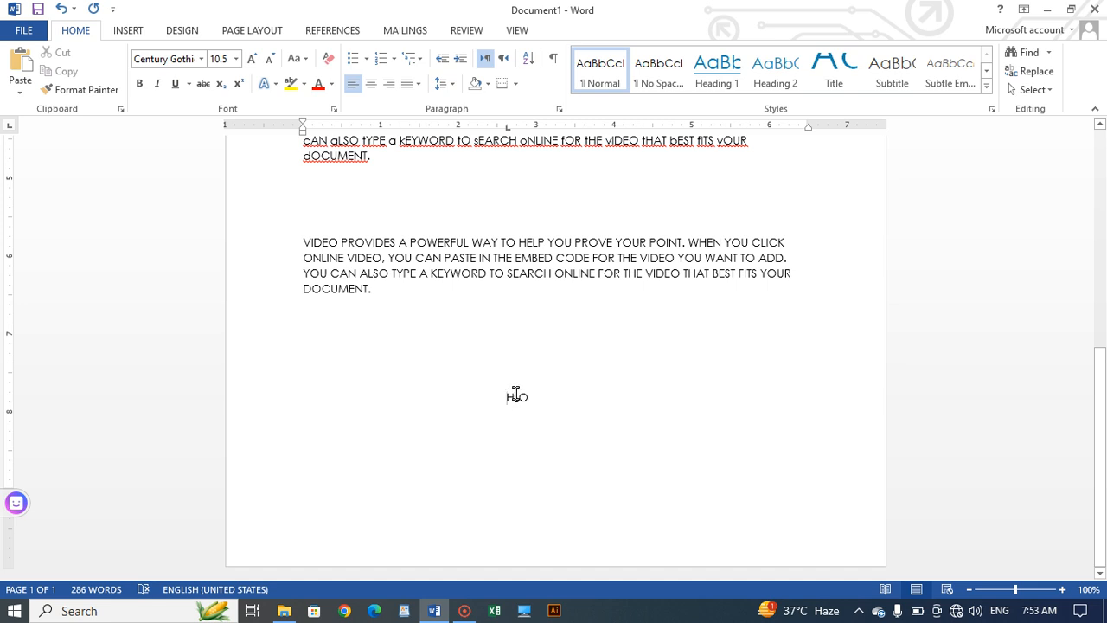
double_click(515, 397)
Enter "10th" on a line between the uppercase paragraph and H2O, and format its "th" as superscript.
click(403, 311)
key(BackSpace)
key(BackSpace)
drag(334, 354, 319, 361)
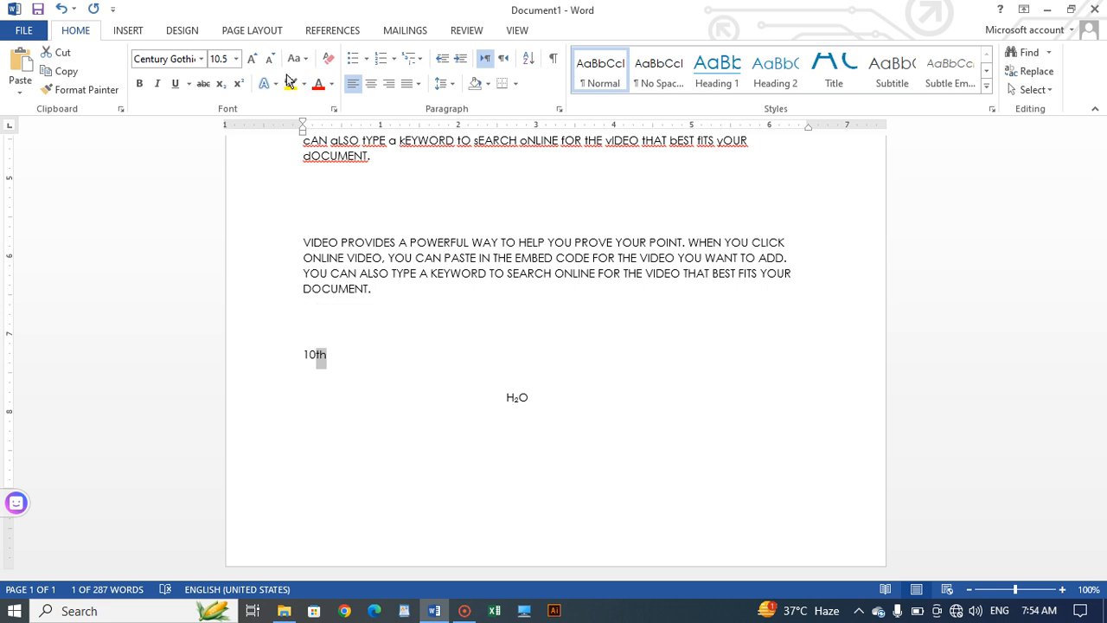
click(239, 89)
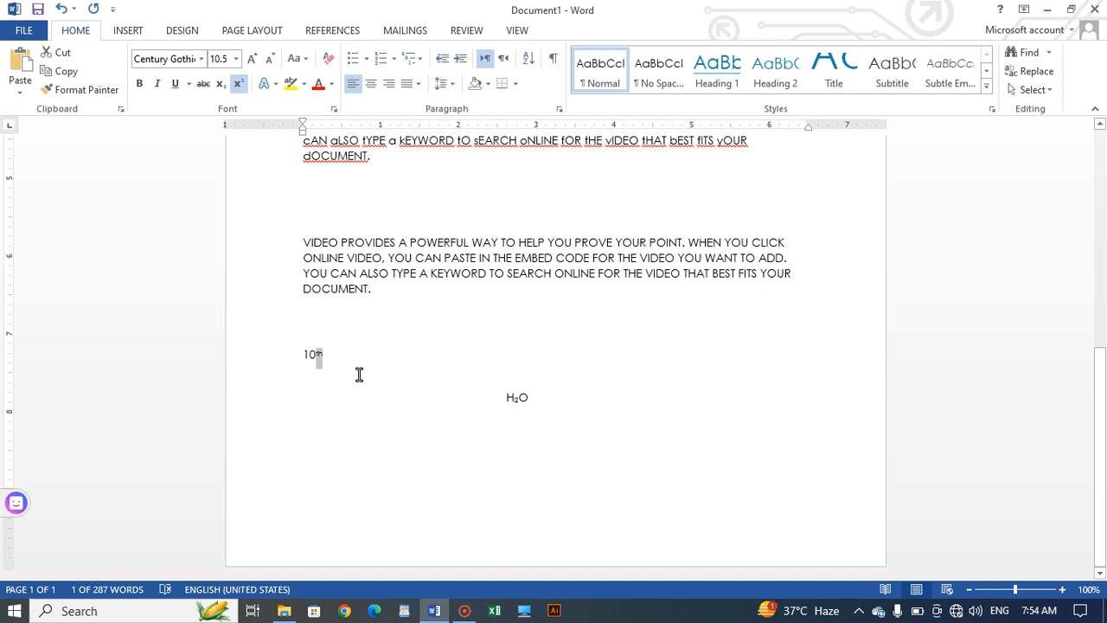
click(344, 372)
scroll(317, 354, up, 3)
scroll(317, 423, down, 3)
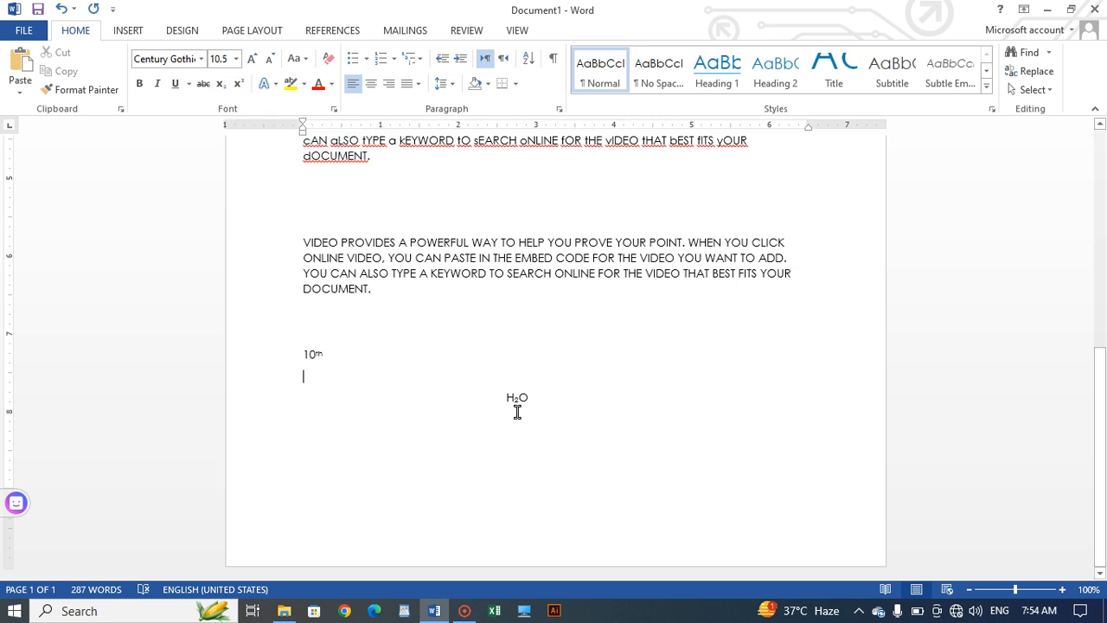
Apply the light gray preset text effect to the uppercase "VIDEO PROVIDES" paragraph and clear the selection.
click(264, 84)
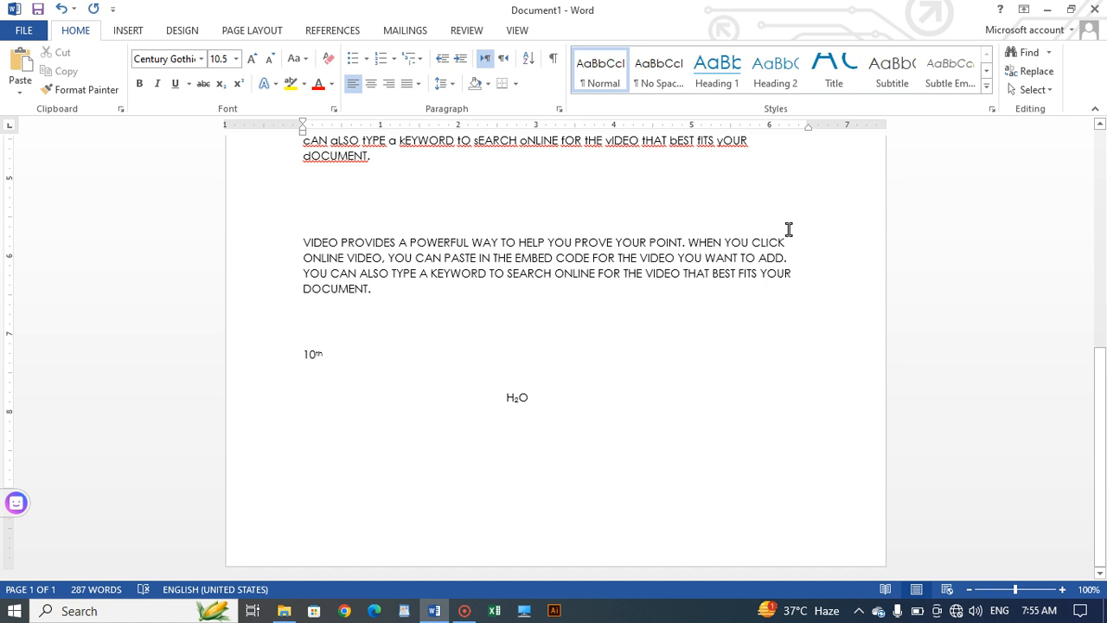
drag(789, 229, 494, 302)
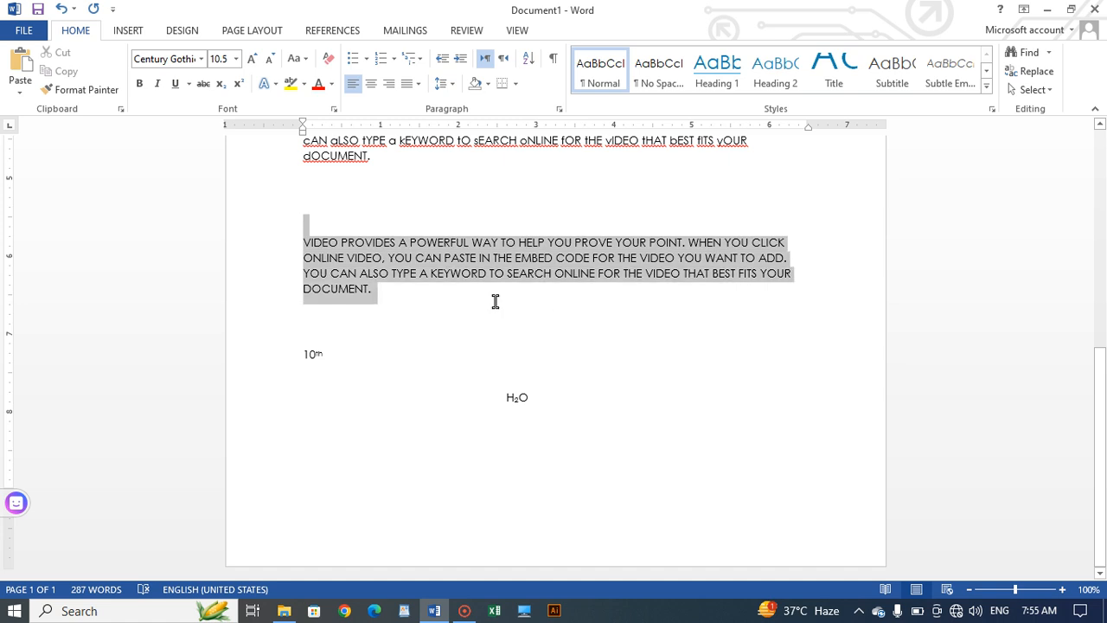
click(268, 87)
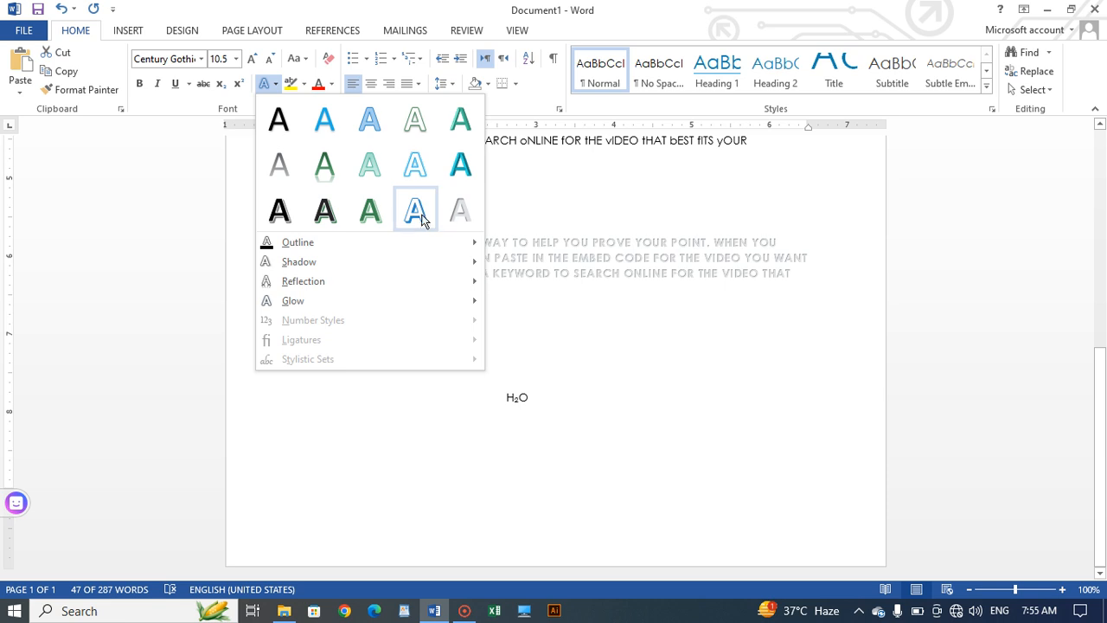
click(449, 219)
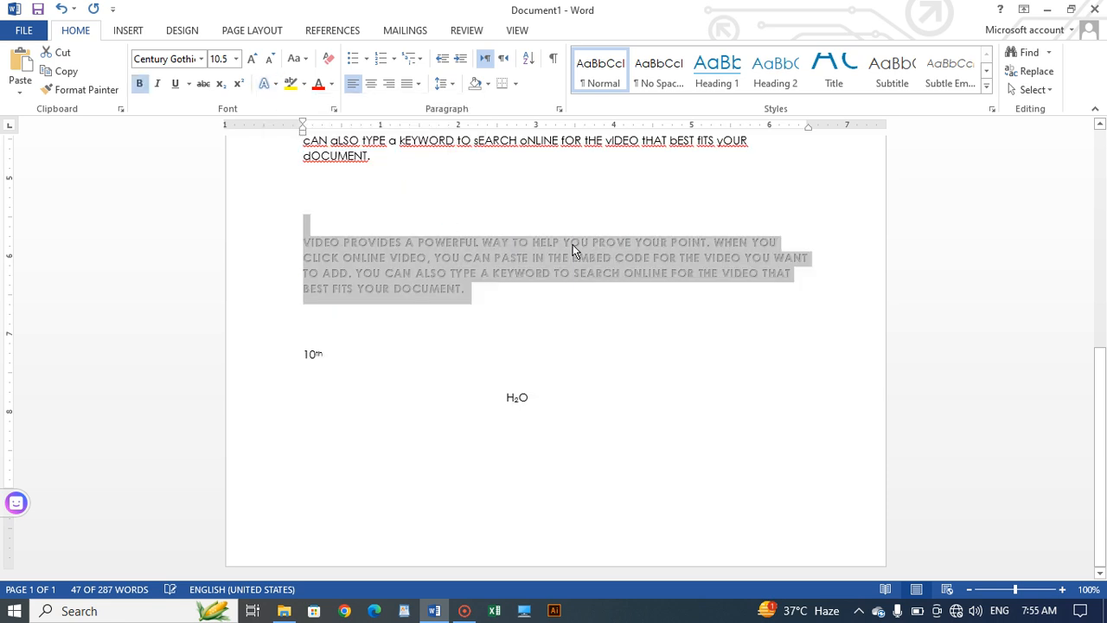
key(Right)
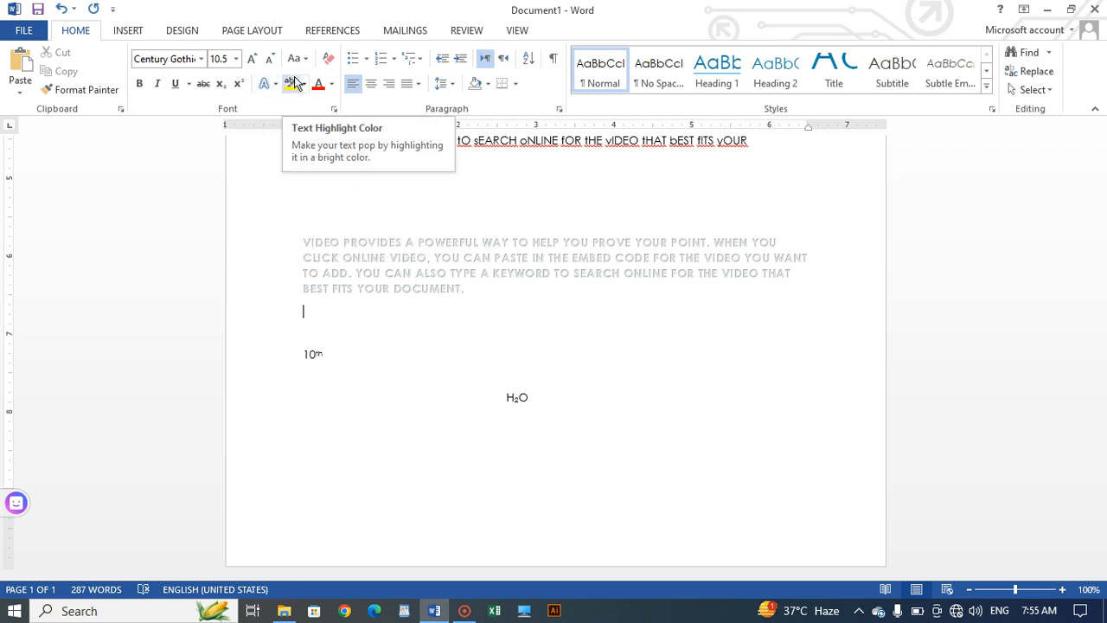
click(277, 226)
click(496, 222)
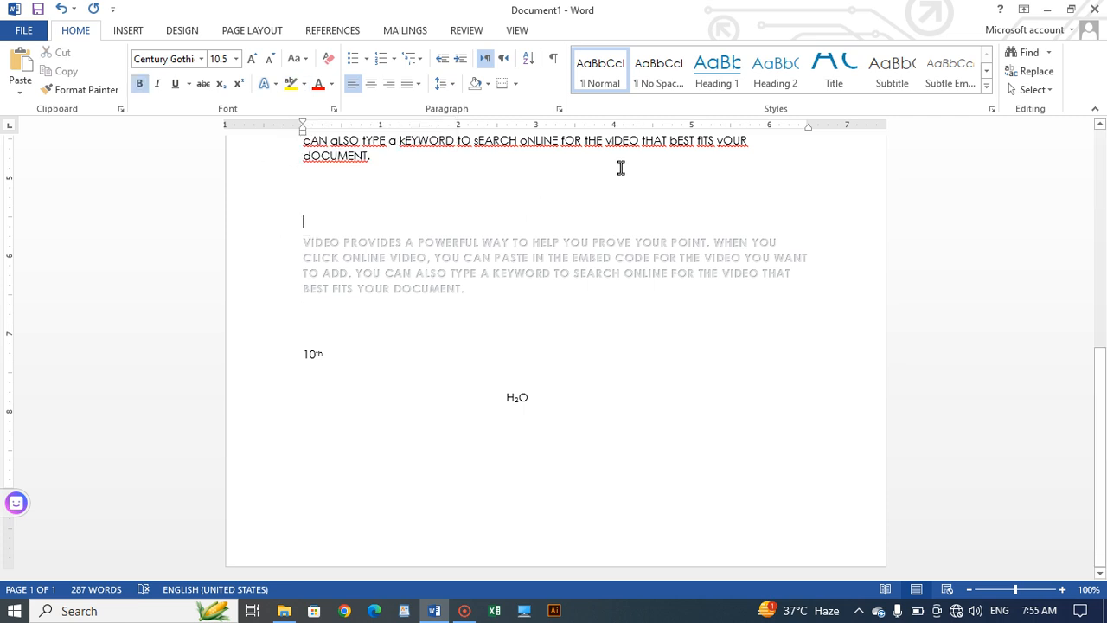
Highlight the "Reading is easier" paragraph in yellow from its beginning through the word "even".
scroll(625, 176, up, 9)
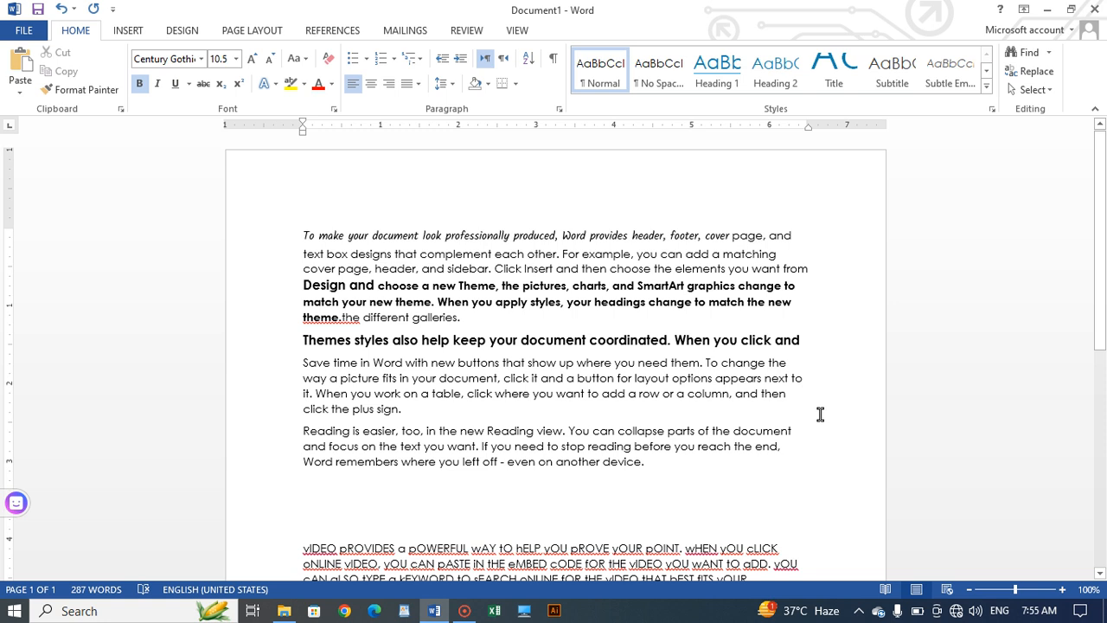
drag(820, 414, 545, 464)
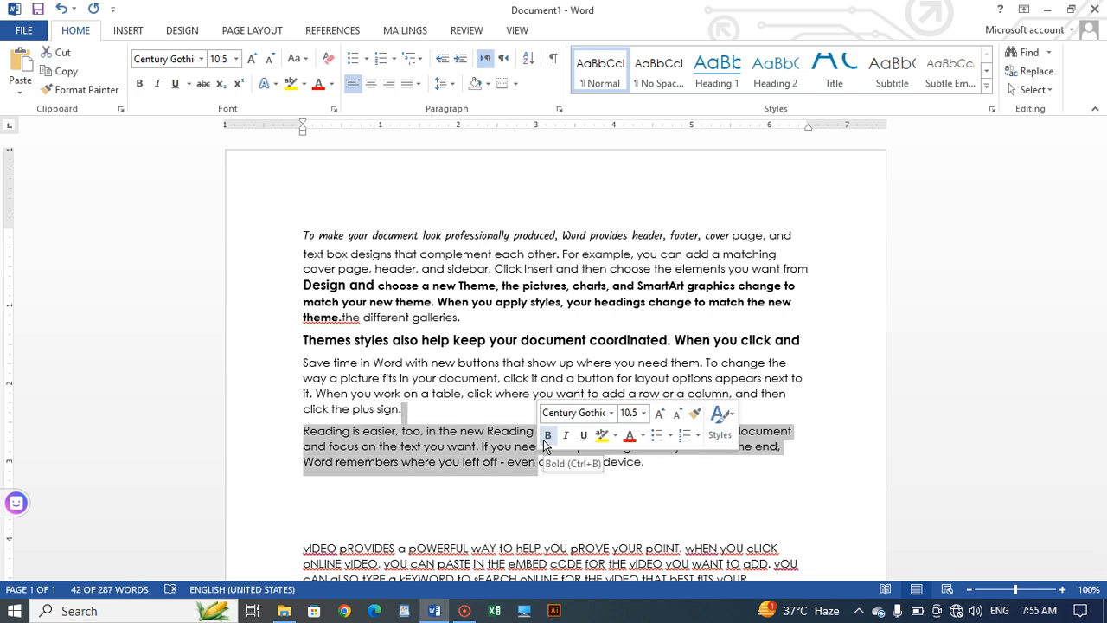
click(293, 86)
key(Right)
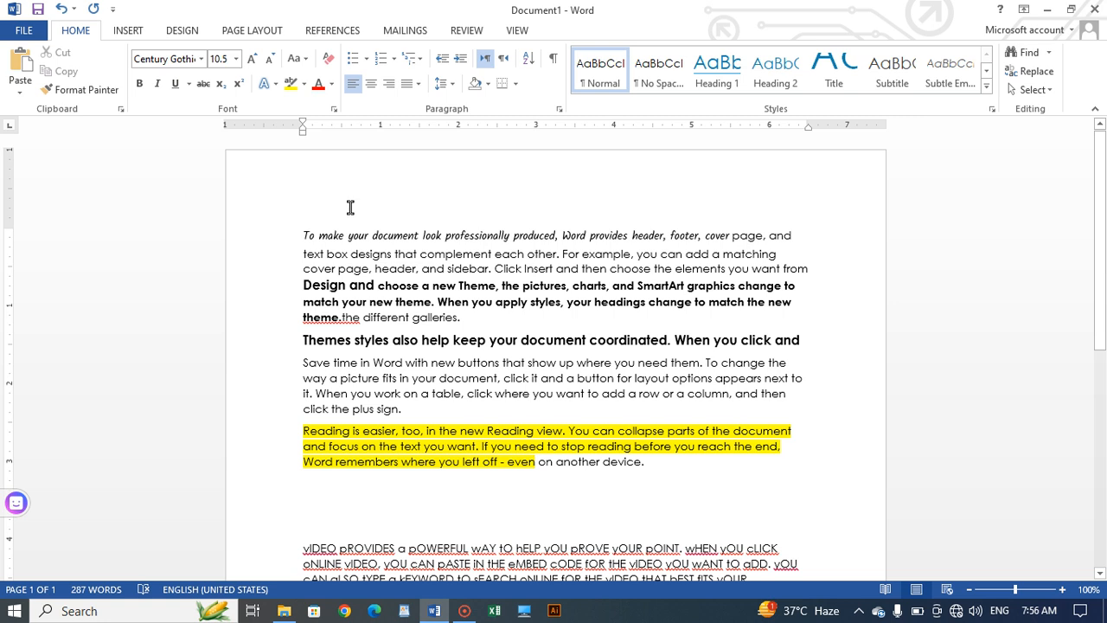
Highlight in pink the passage from "text box designs" to "When you" and the gray "VIDEO PROVIDES" paragraph, leaving highlighting mode when done.
click(301, 86)
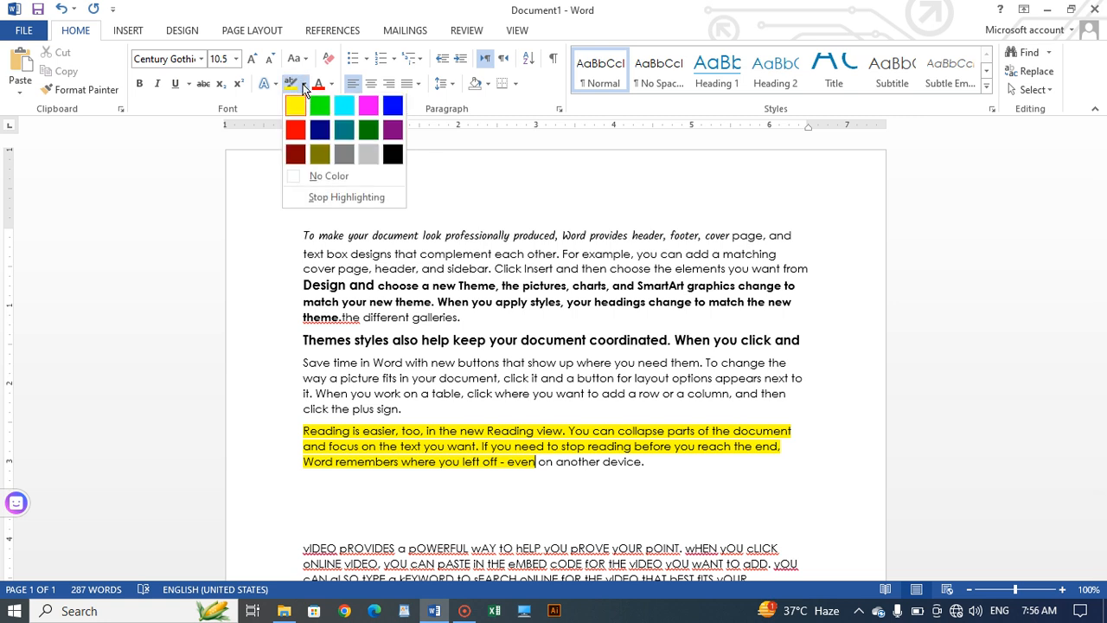
click(368, 108)
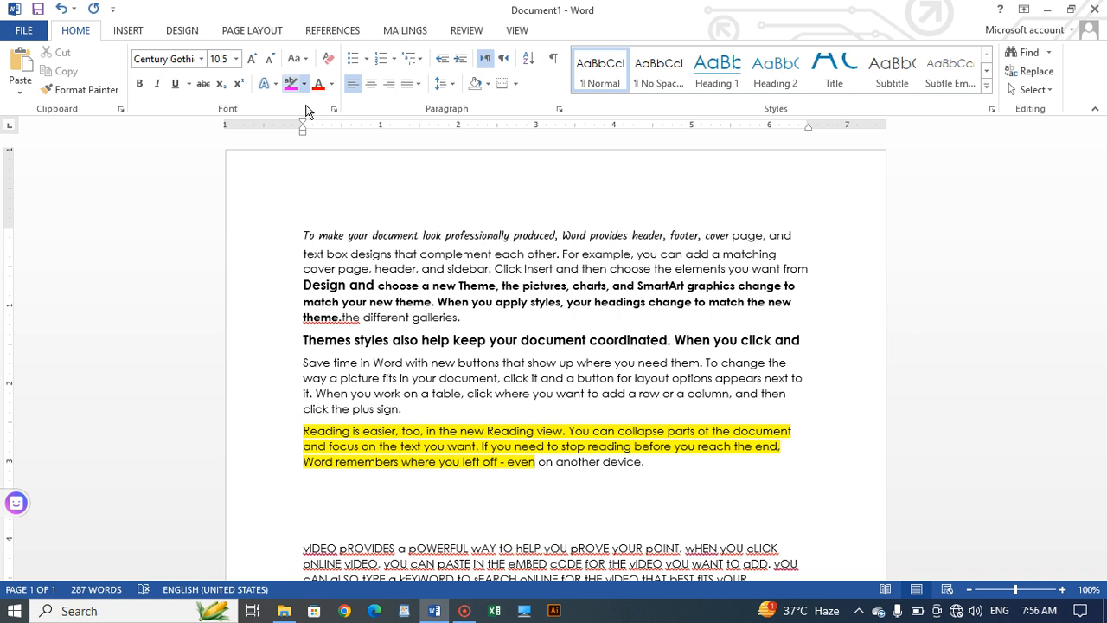
mouse_move(794, 235)
mouse_down()
mouse_move(531, 286)
mouse_move(445, 287)
mouse_move(481, 305)
mouse_up()
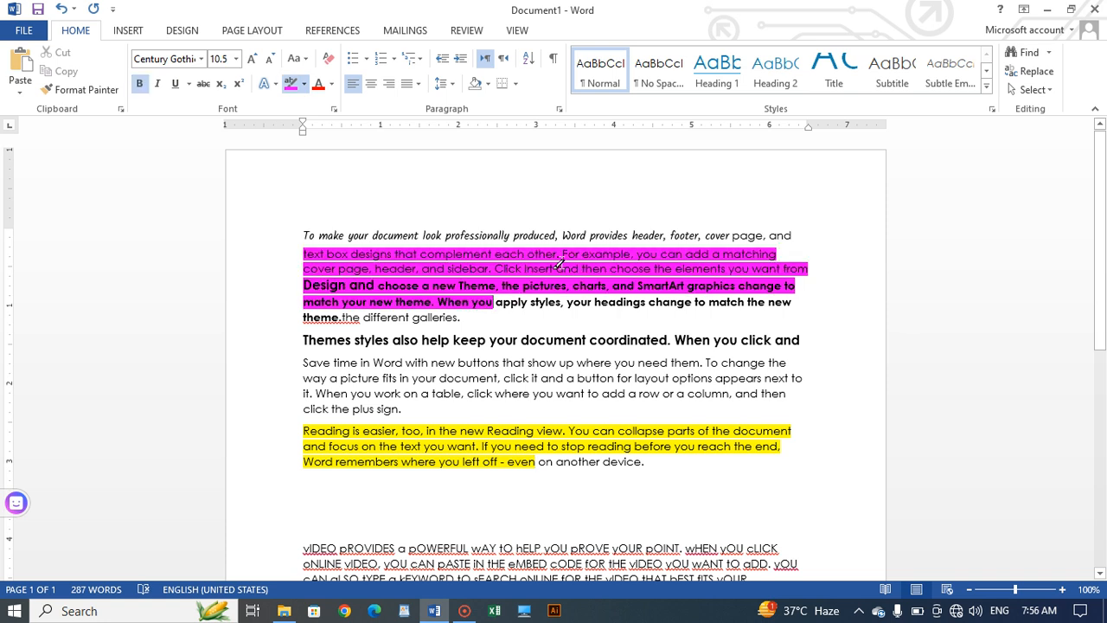
scroll(571, 320, down, 6)
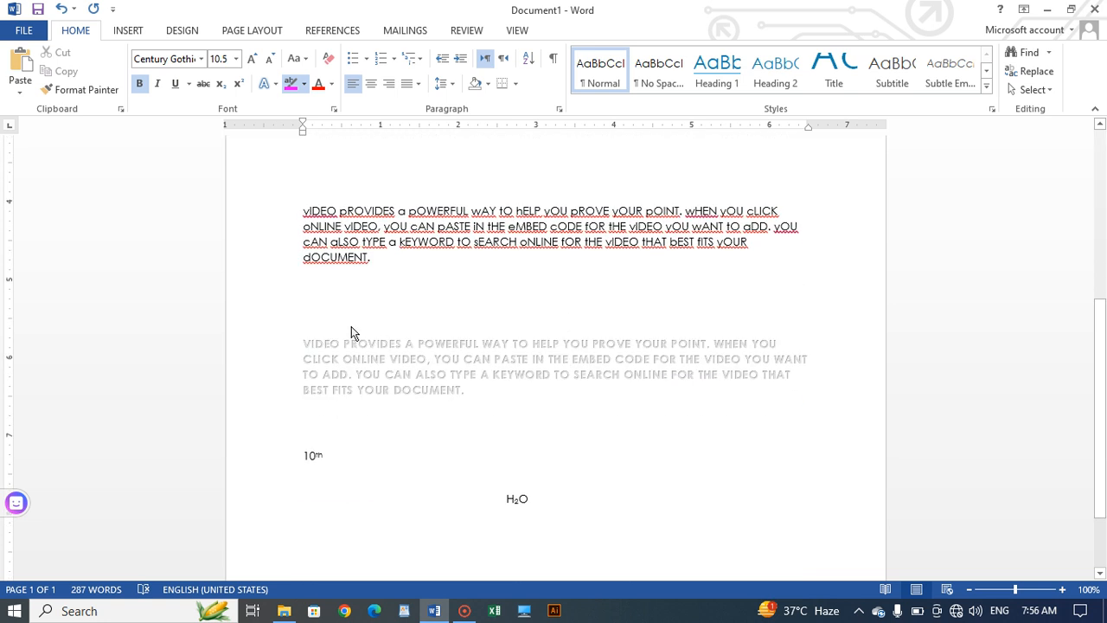
mouse_move(339, 342)
mouse_down()
mouse_move(385, 373)
mouse_move(467, 391)
mouse_up()
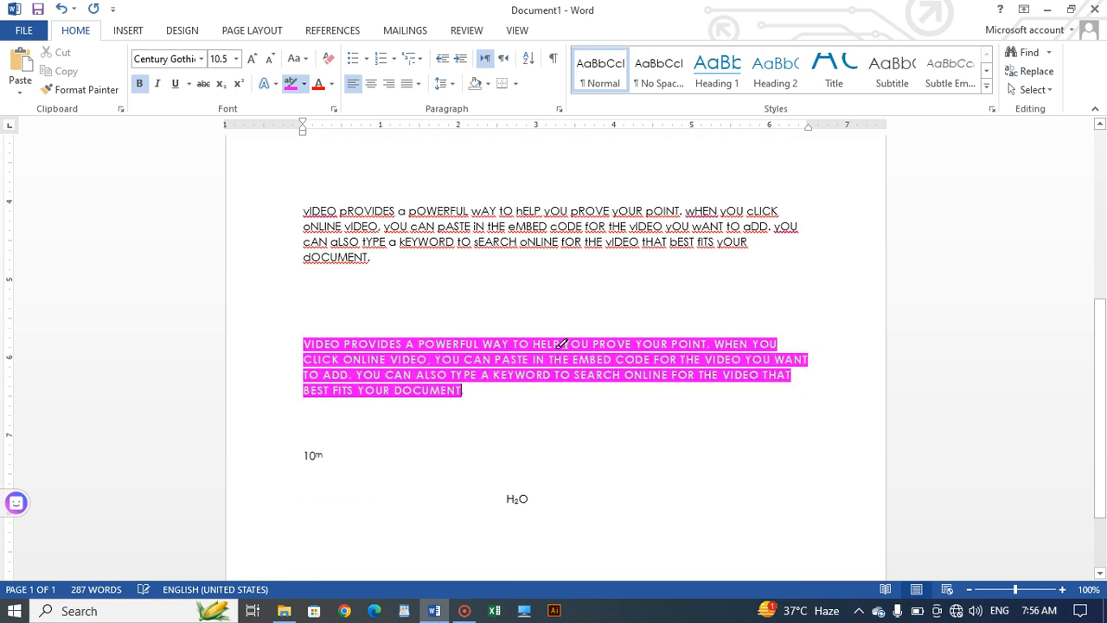
click(292, 83)
Color the text blue from "and" at the end of the "Themes styles" line through the "Save time in Word" paragraph.
scroll(405, 247, up, 6)
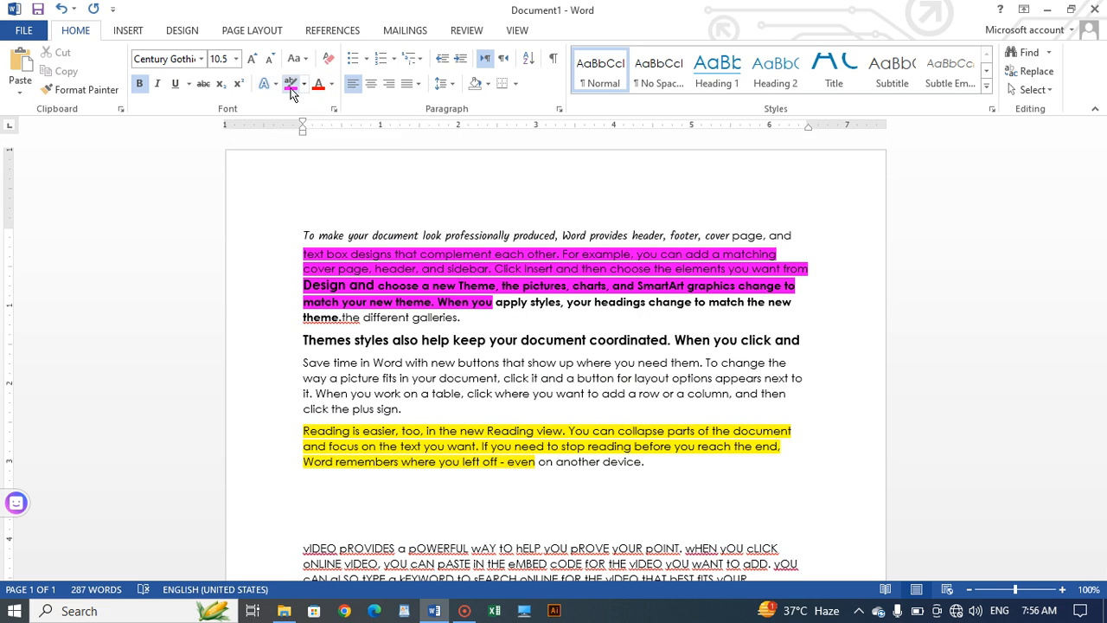
drag(796, 343, 699, 405)
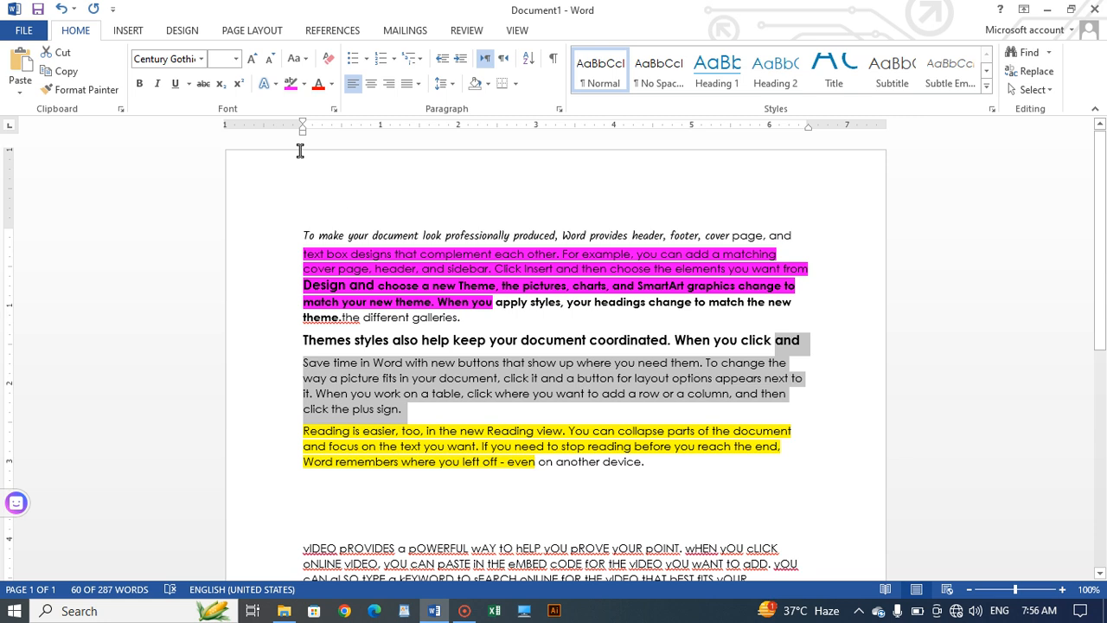
click(303, 89)
click(310, 99)
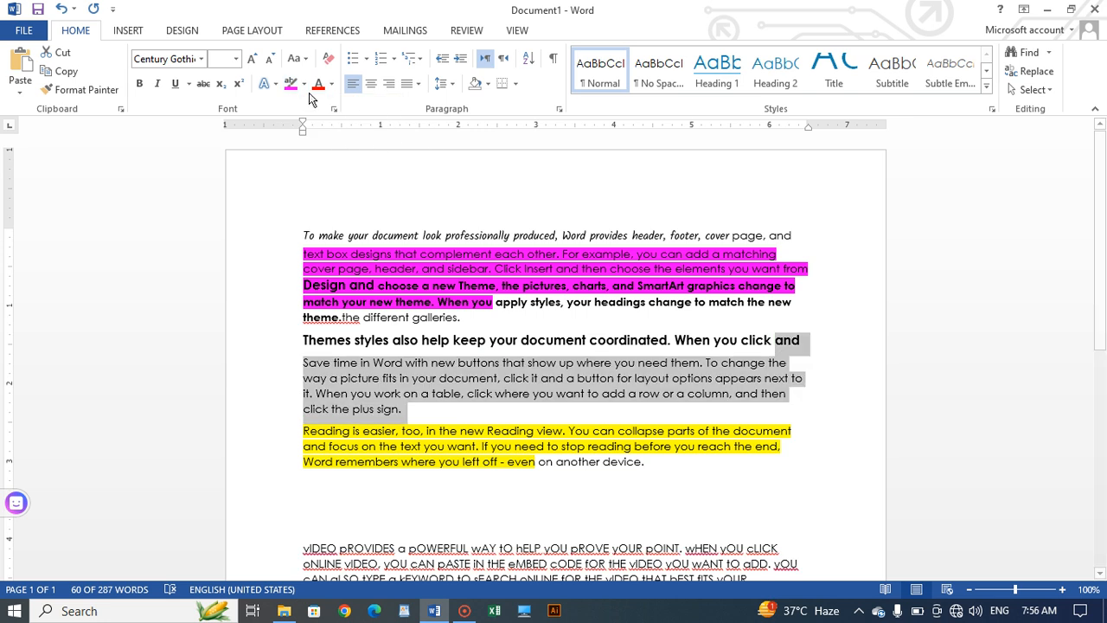
click(330, 83)
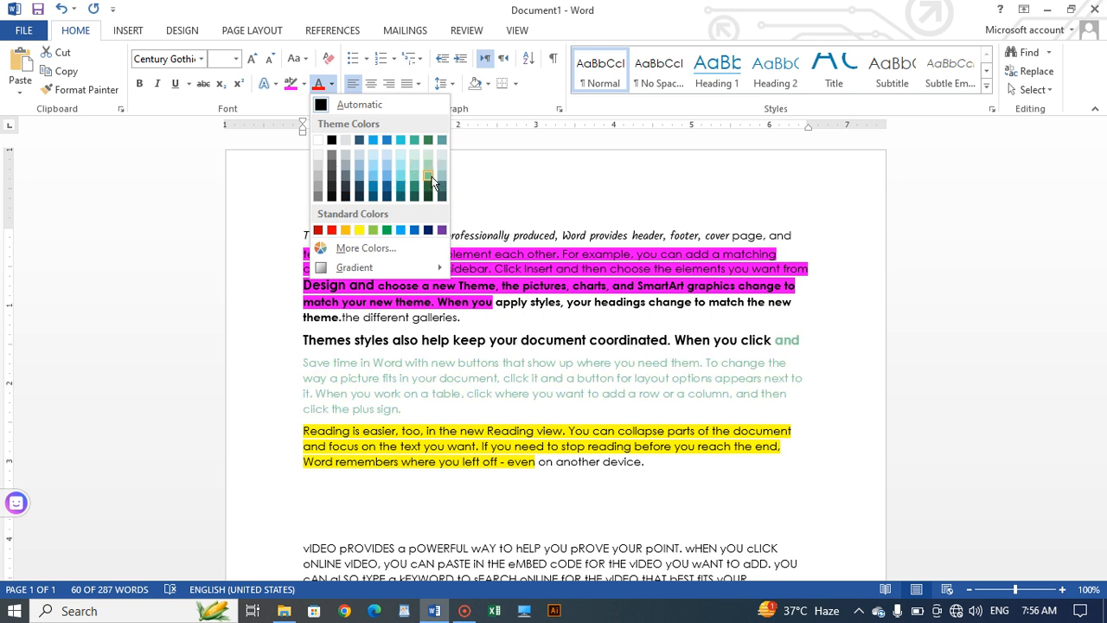
click(415, 230)
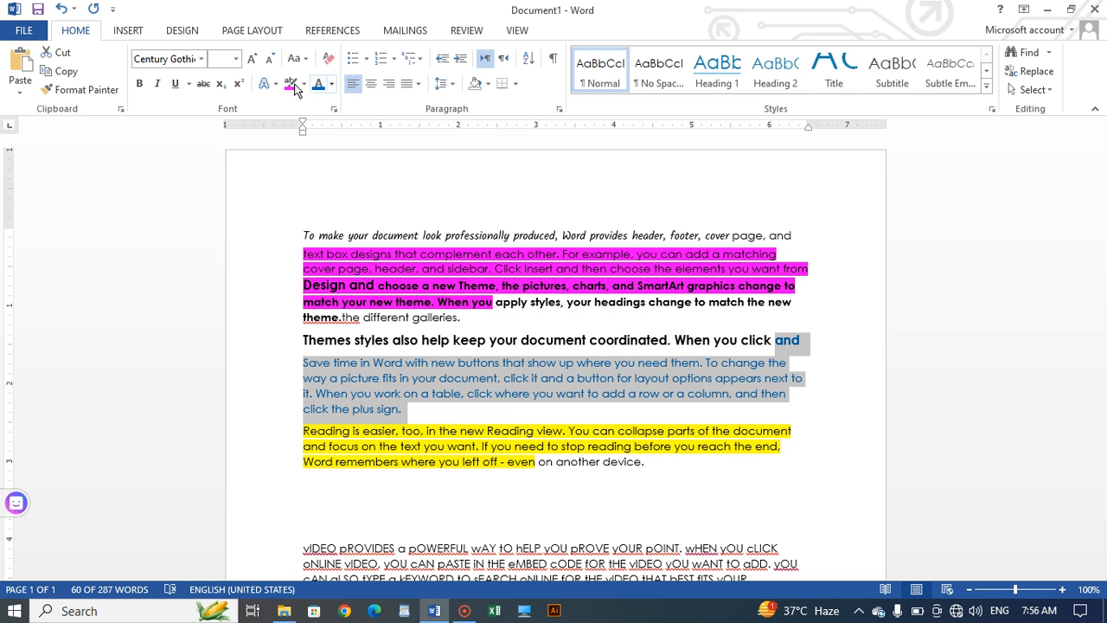
click(332, 86)
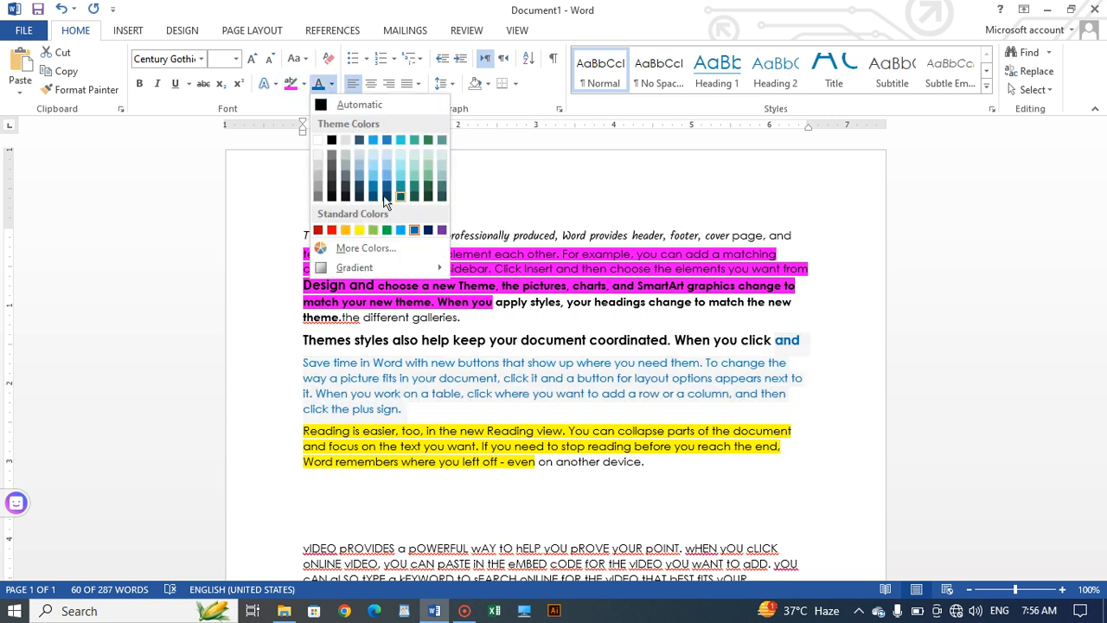
click(505, 174)
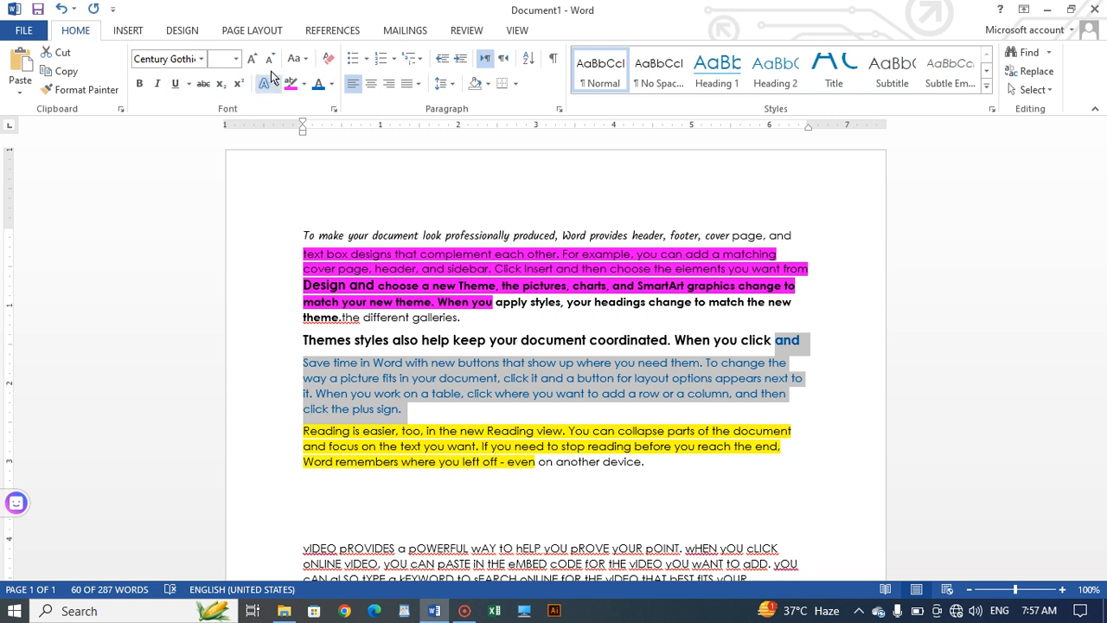
Review the formatting applied throughout the document and read the description of Format Painter.
drag(300, 228, 593, 554)
click(571, 469)
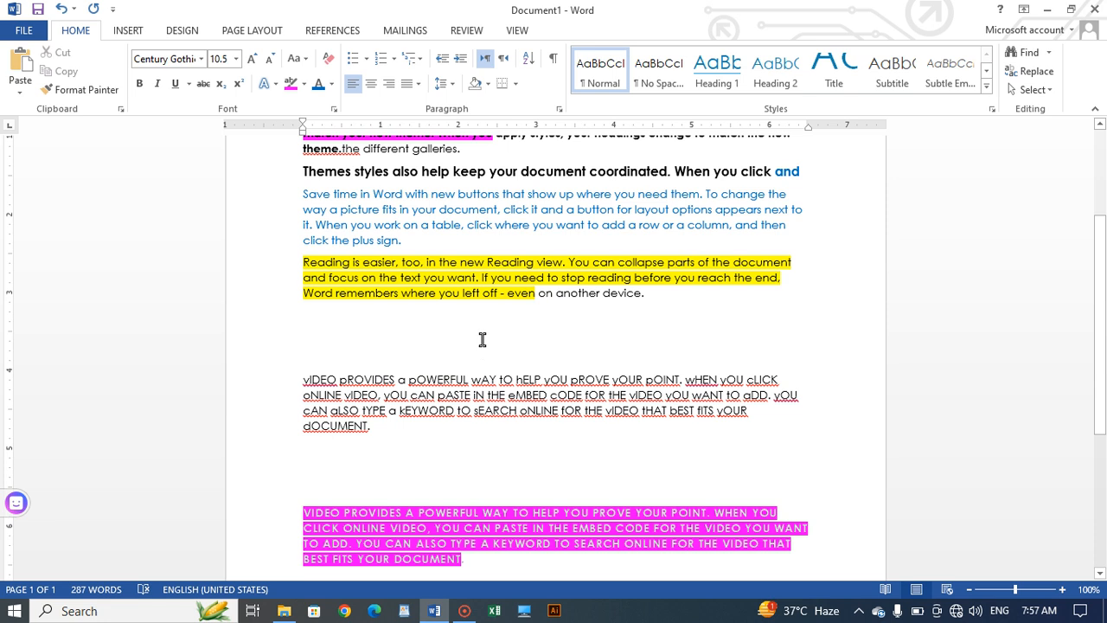
scroll(483, 339, up, 4)
drag(309, 218, 531, 556)
click(490, 413)
scroll(486, 410, up, 3)
scroll(485, 410, up, 2)
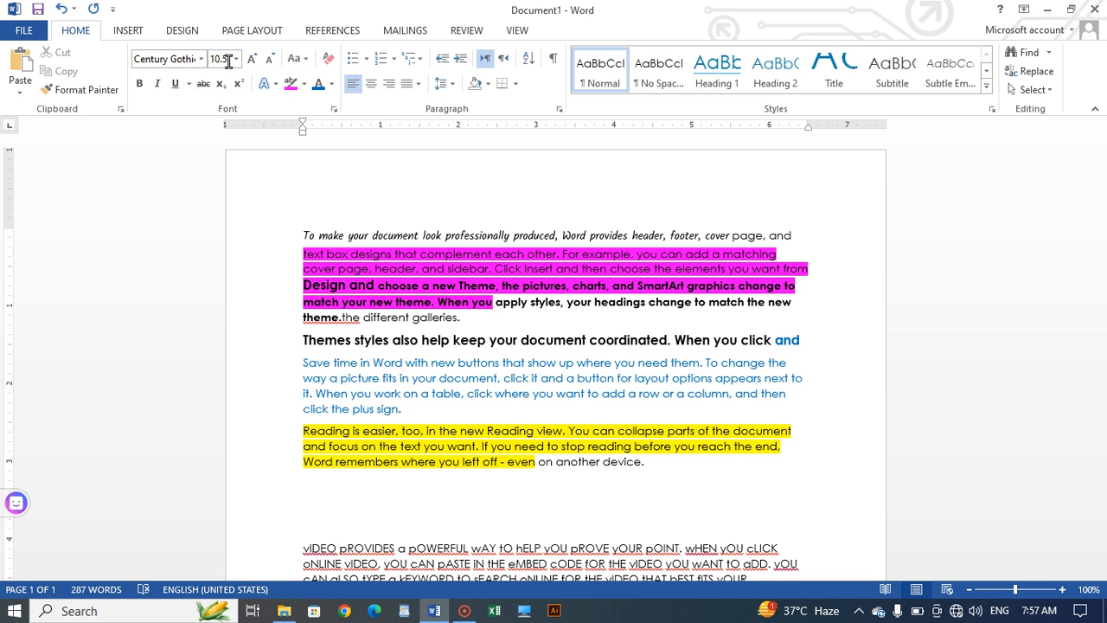
click(95, 91)
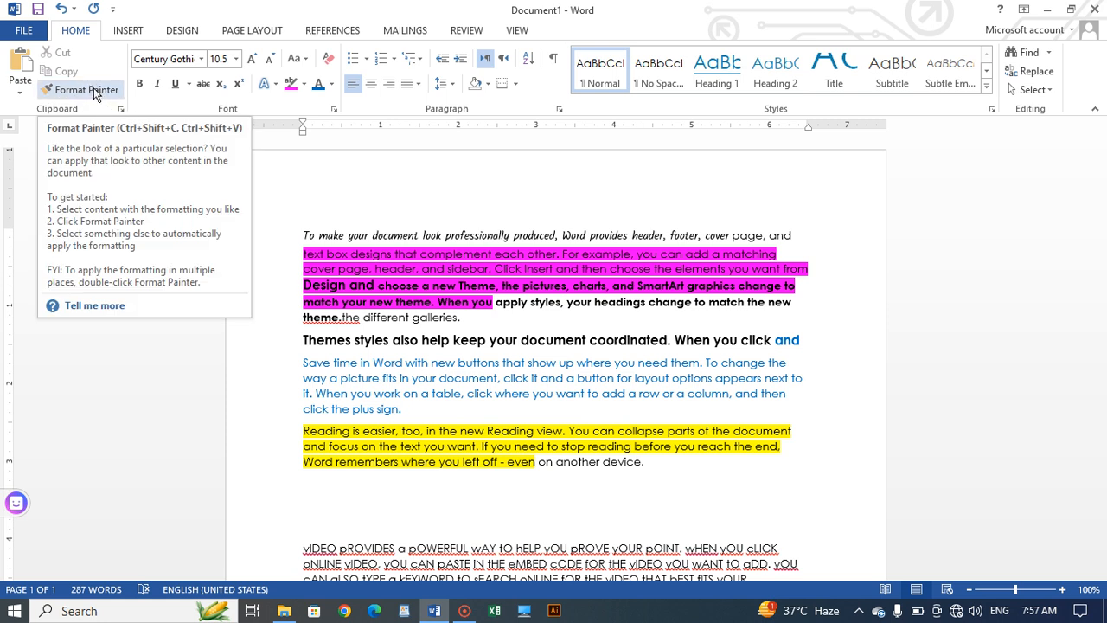
click(369, 194)
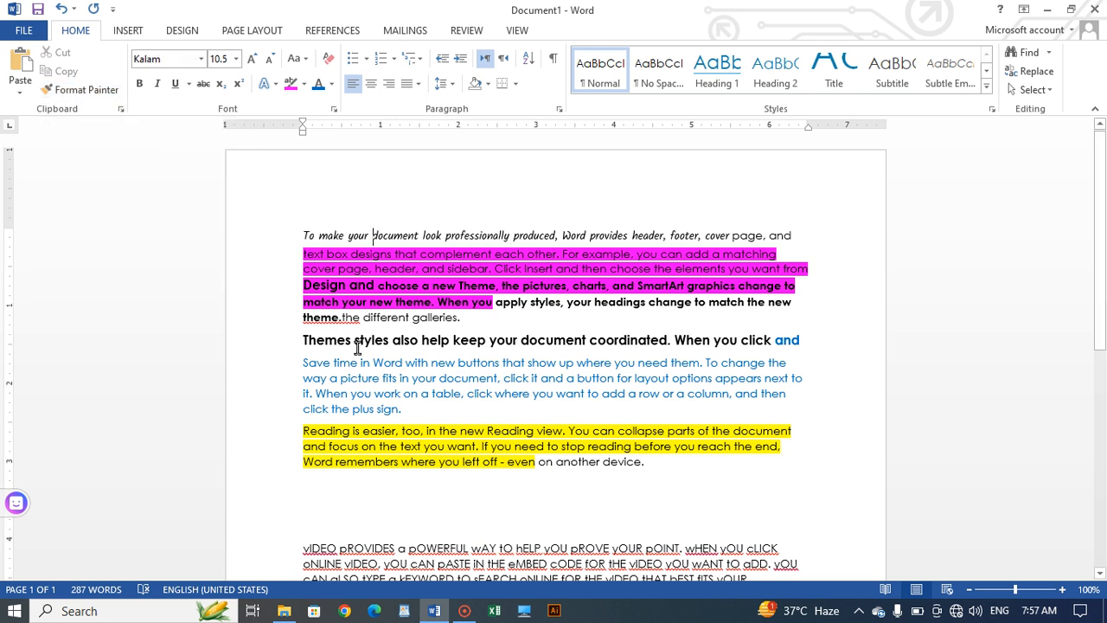
scroll(448, 321, down, 8)
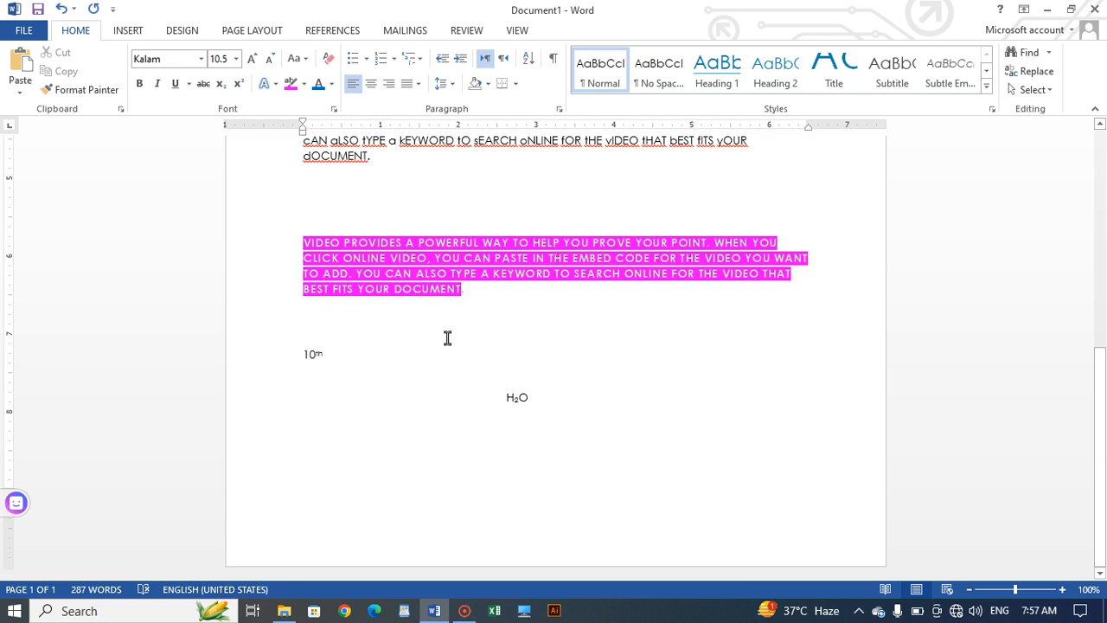
scroll(367, 379, up, 8)
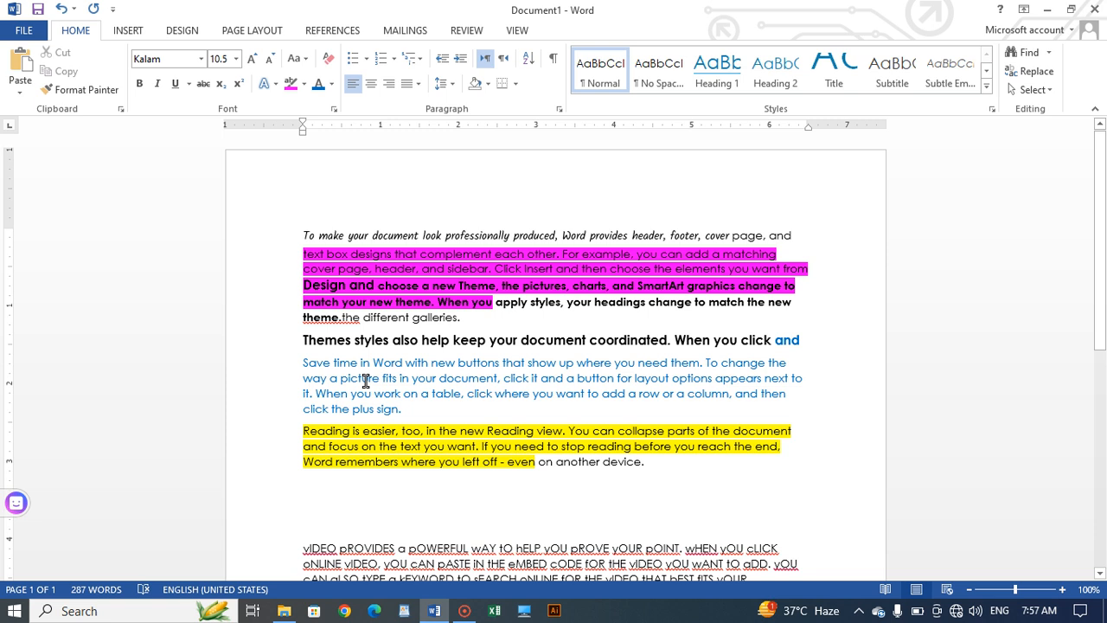
Create a new blank document and fill it with sample paragraphs using =rand().
key(ctrl+n)
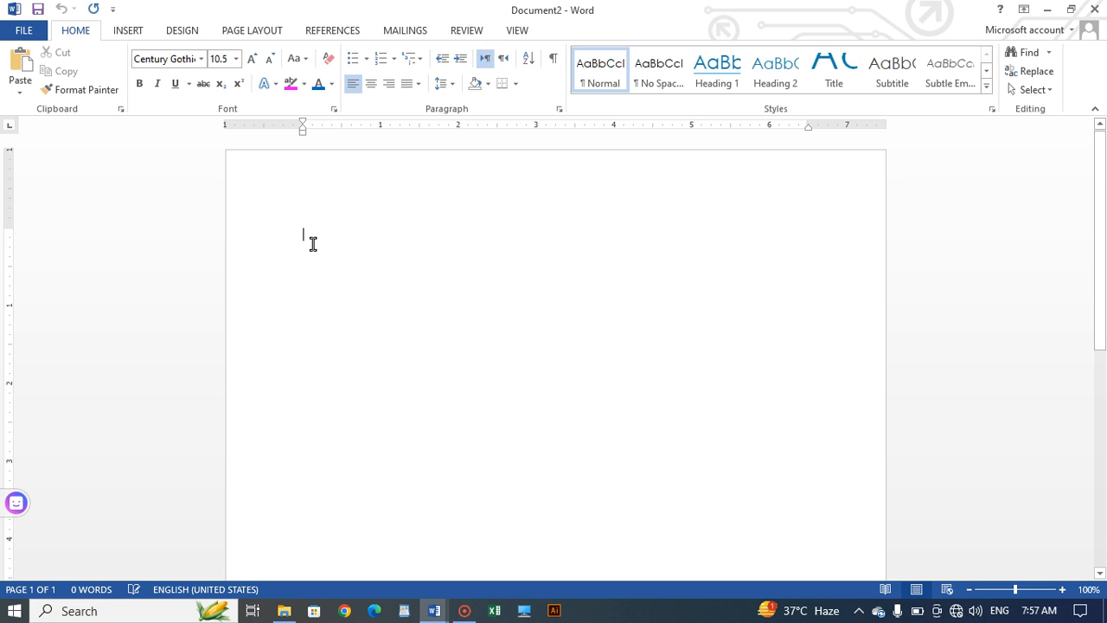
text(=rand()
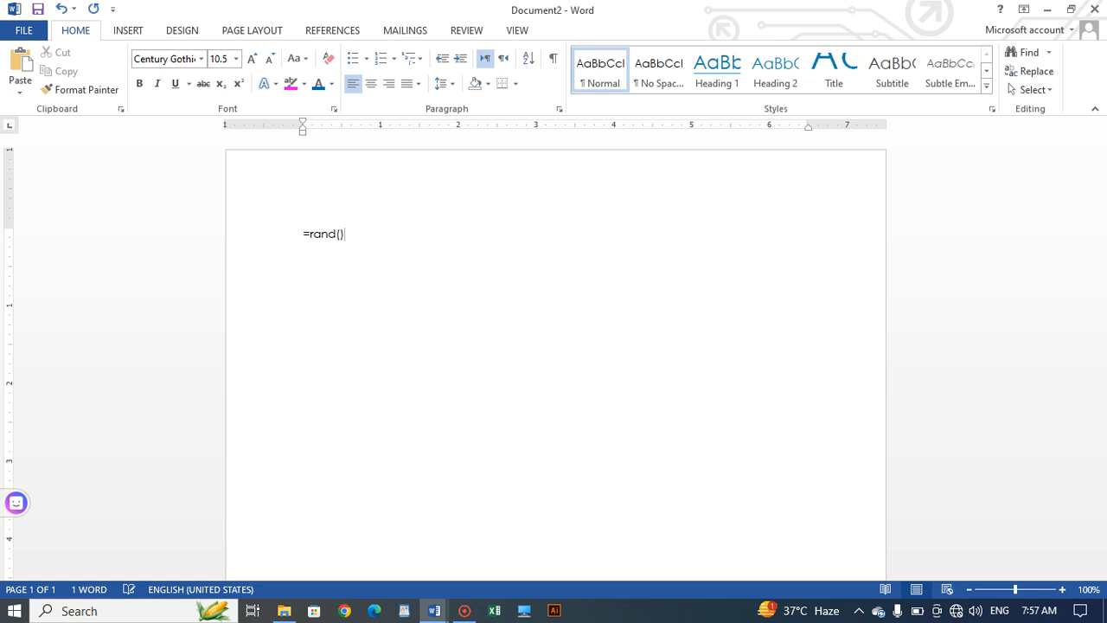
key(Return)
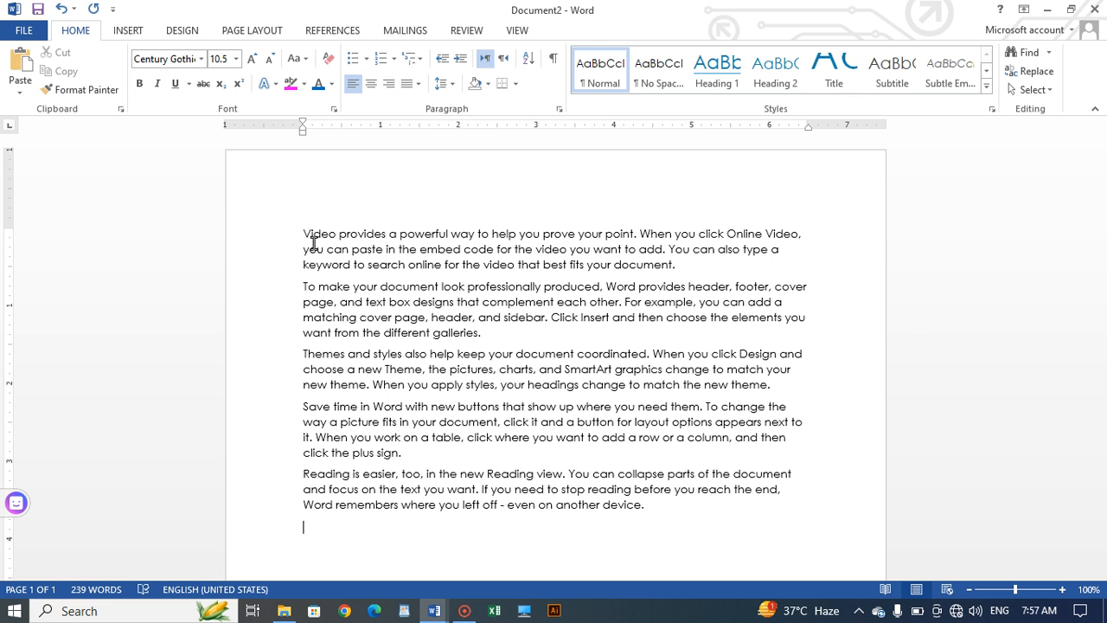
Set the text from "Video provides" through "Word provides" in the second paragraph to the Vivaldi font and highlight it in pink.
drag(295, 233, 688, 286)
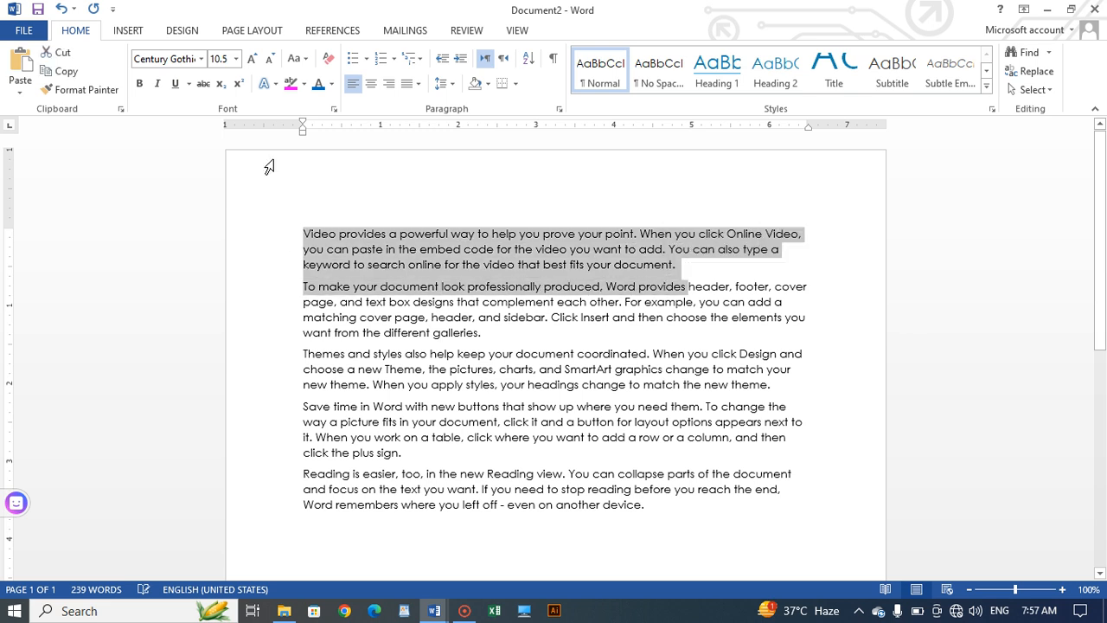
click(200, 59)
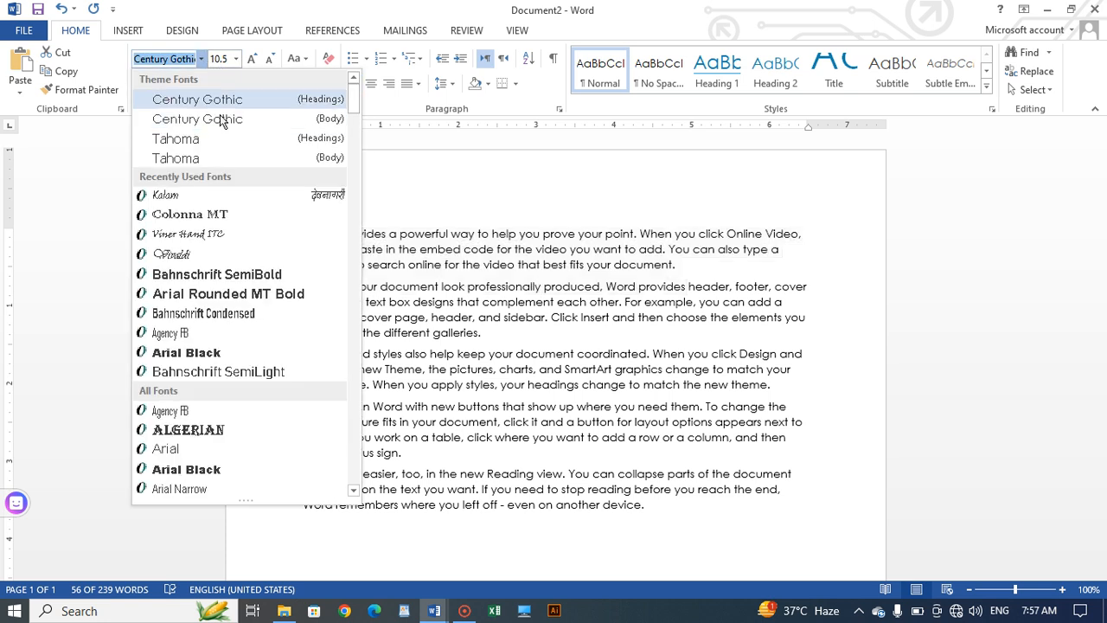
click(197, 256)
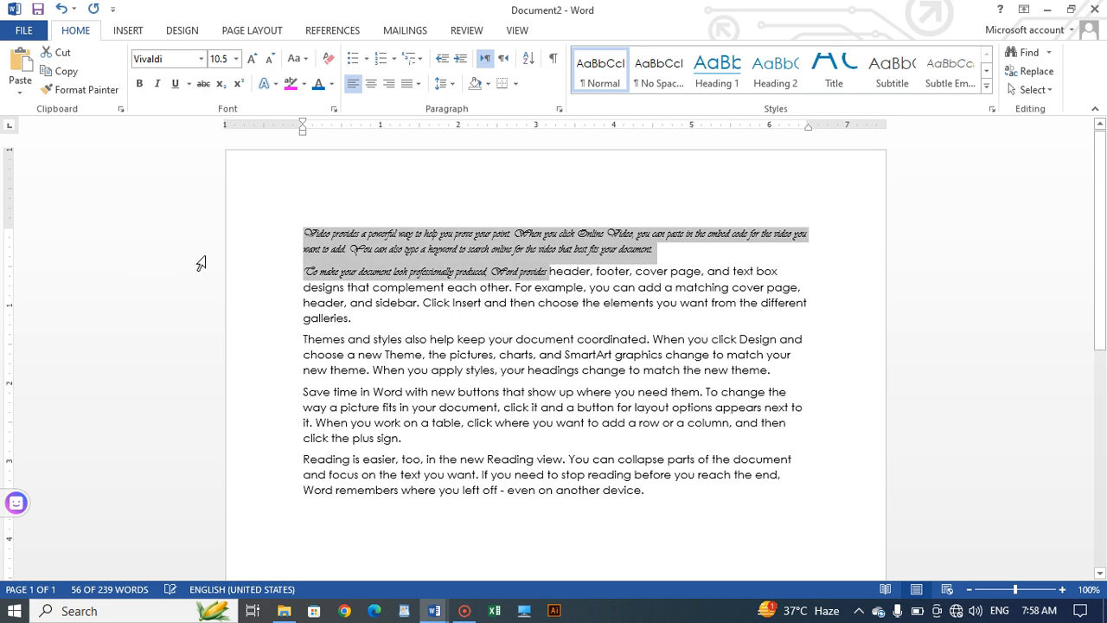
click(293, 83)
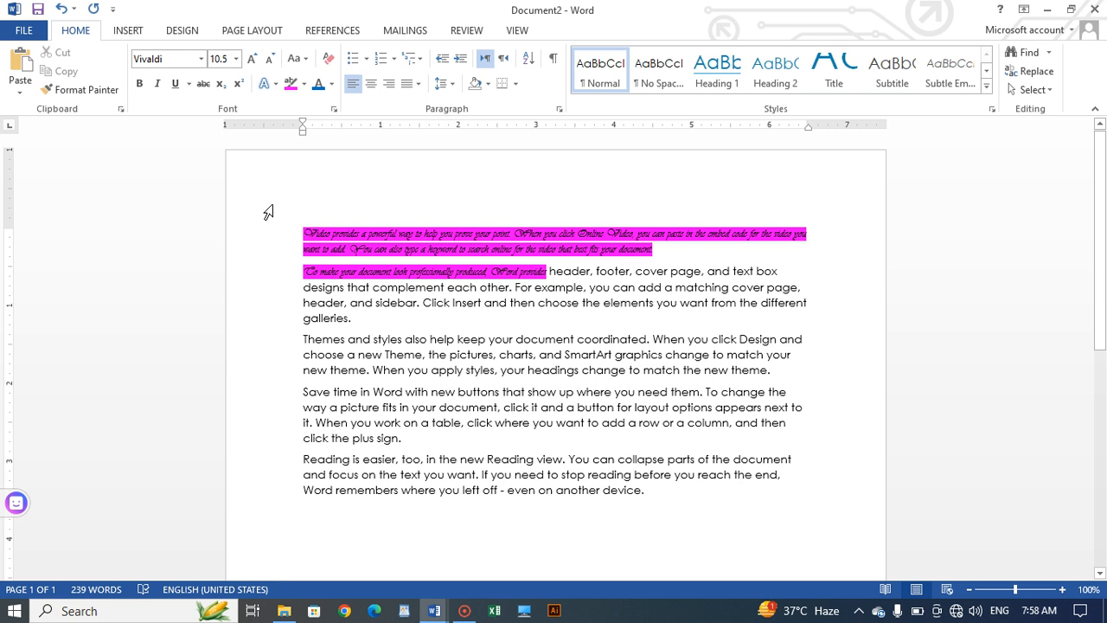
Copy the pink Vivaldi formatting with Format Painter onto the "Themes and styles" paragraph, from its beginning through the second "When you".
drag(300, 230, 531, 272)
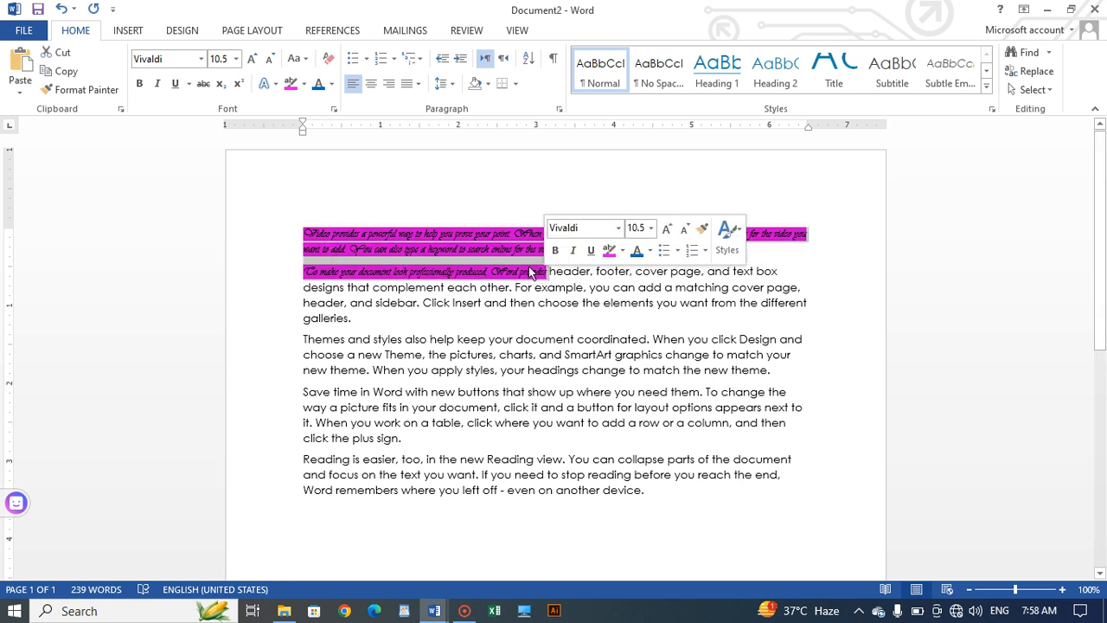
click(83, 90)
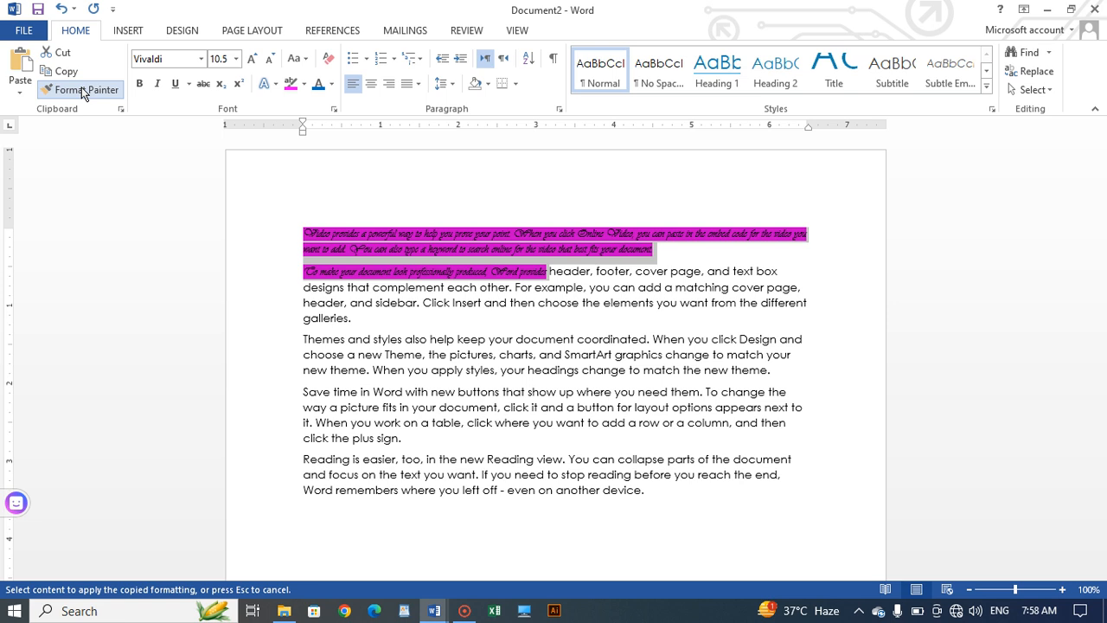
drag(314, 339, 412, 364)
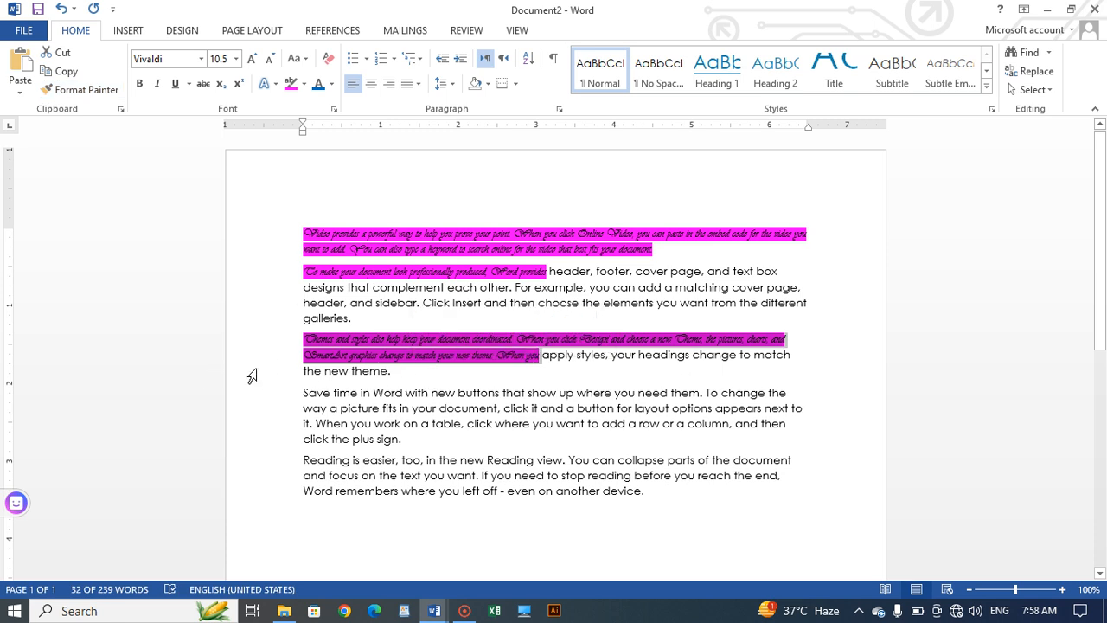
Try to copy the pink Vivaldi formatting with Format Painter onto the start of the "Save time in Word" paragraph.
drag(297, 232, 435, 277)
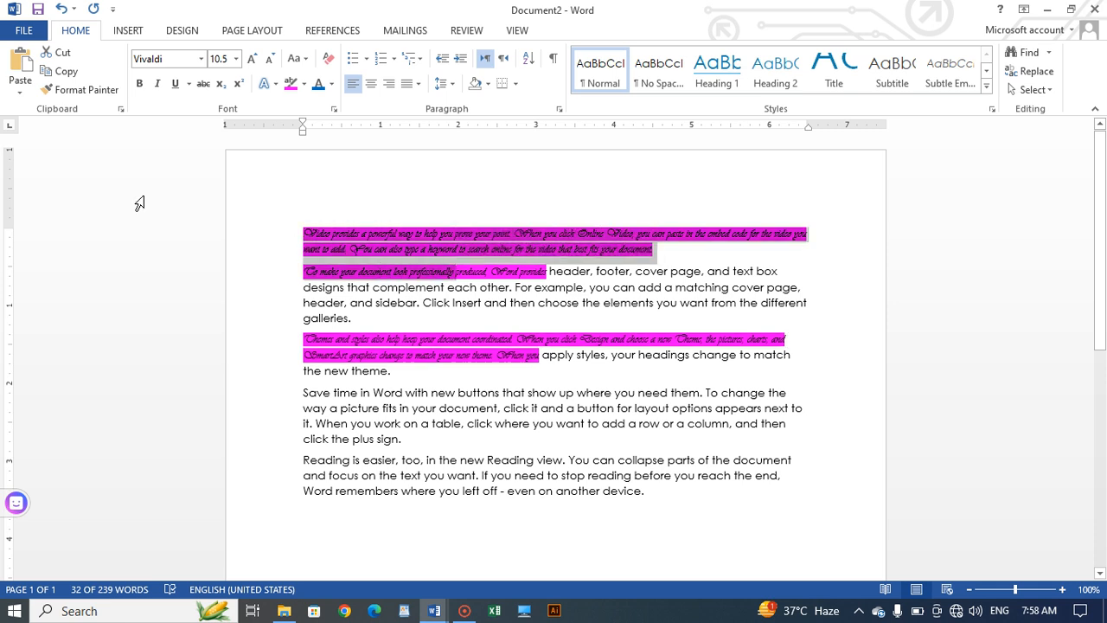
click(83, 90)
drag(304, 395, 315, 411)
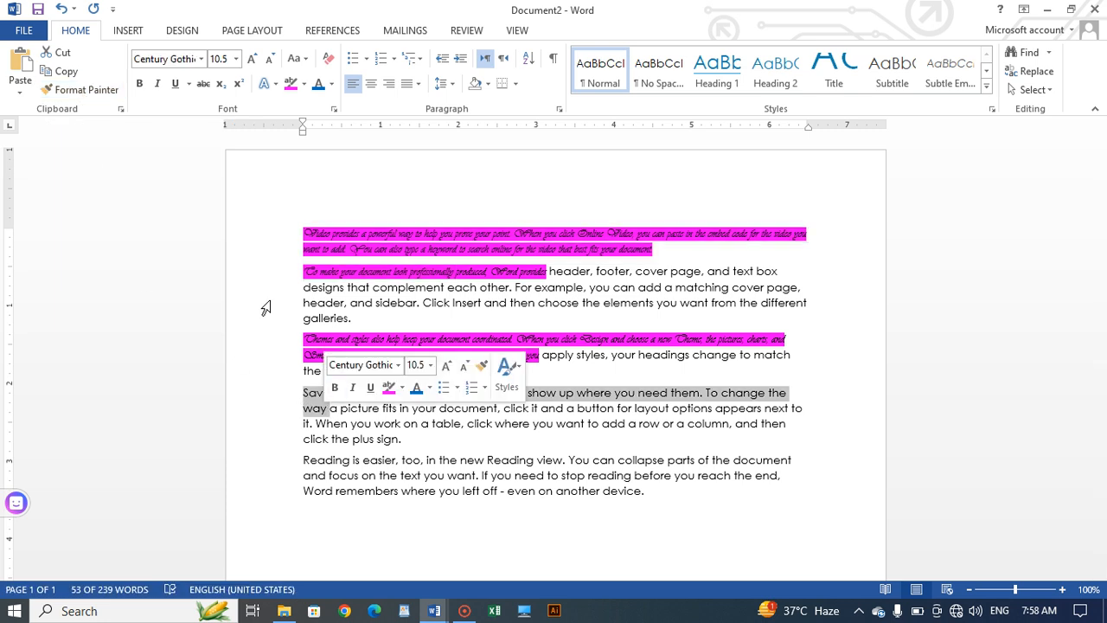
Keep Format Painter active with the second line's formatting and apply it to two passages of "Save time in Word" and one of "Reading is easier".
click(210, 264)
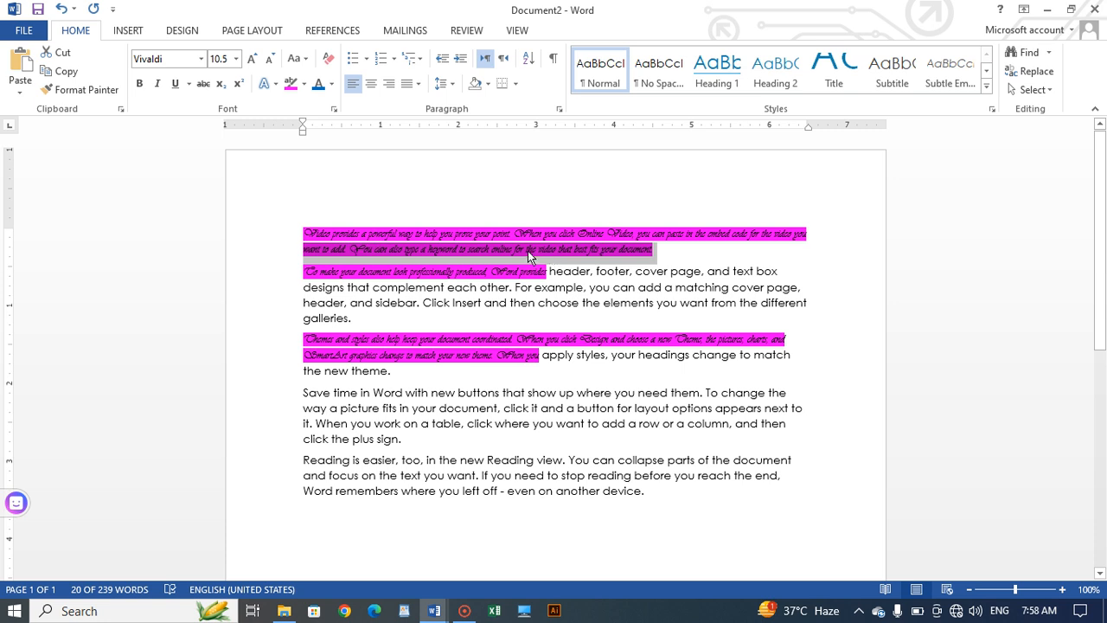
click(79, 90)
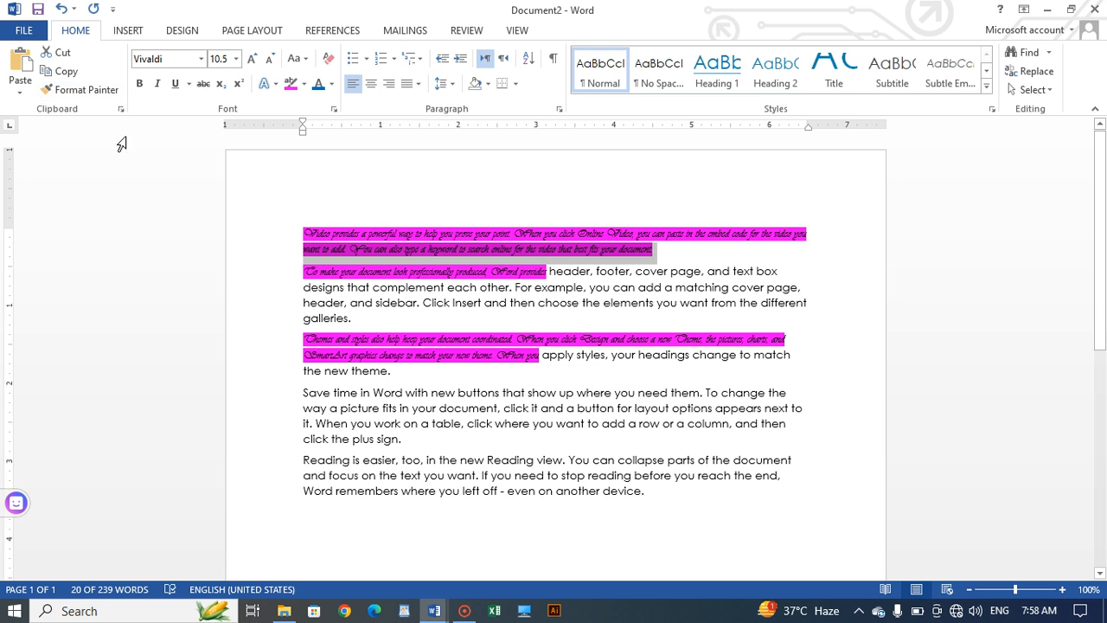
click(79, 90)
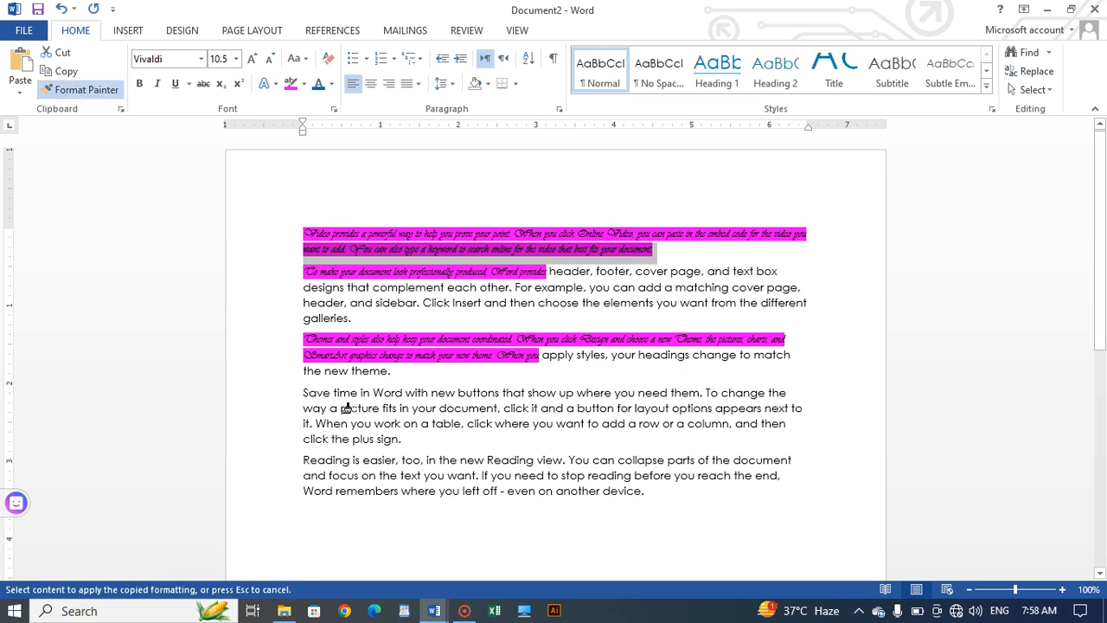
mouse_move(314, 392)
mouse_down()
mouse_move(317, 408)
mouse_move(378, 425)
mouse_move(365, 461)
mouse_move(387, 475)
mouse_up()
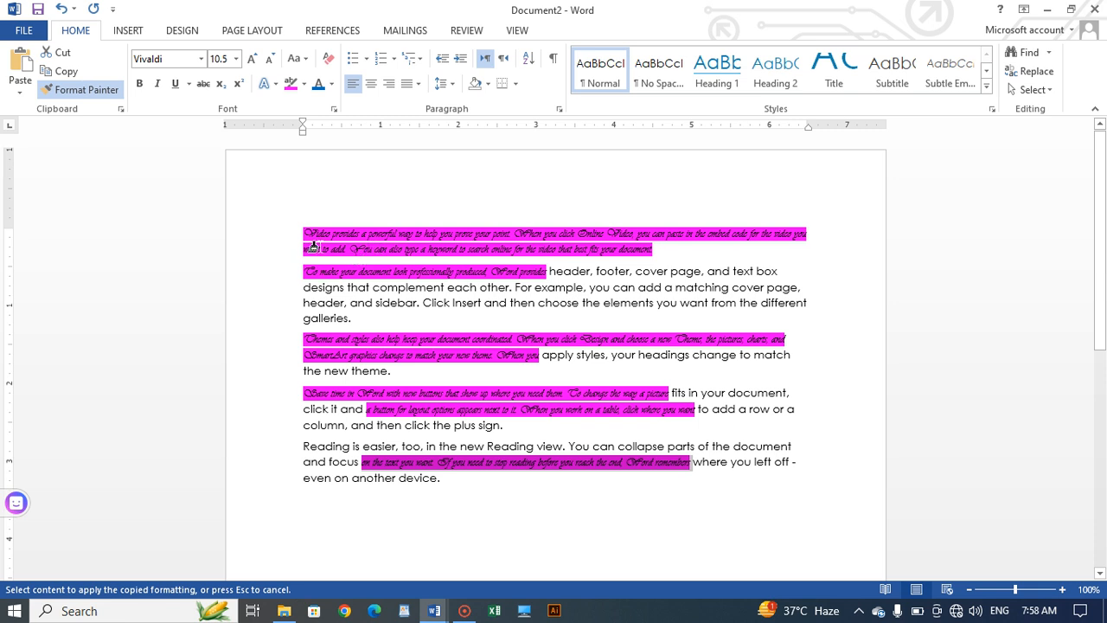
Minimize both open document windows to show the desktop.
click(1047, 9)
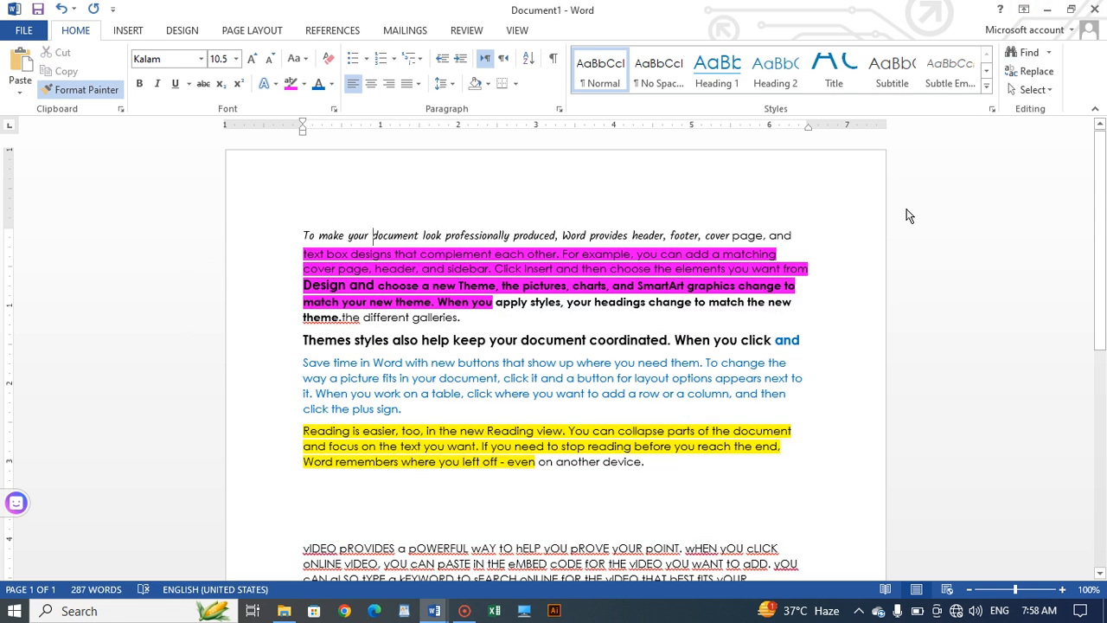
click(1047, 9)
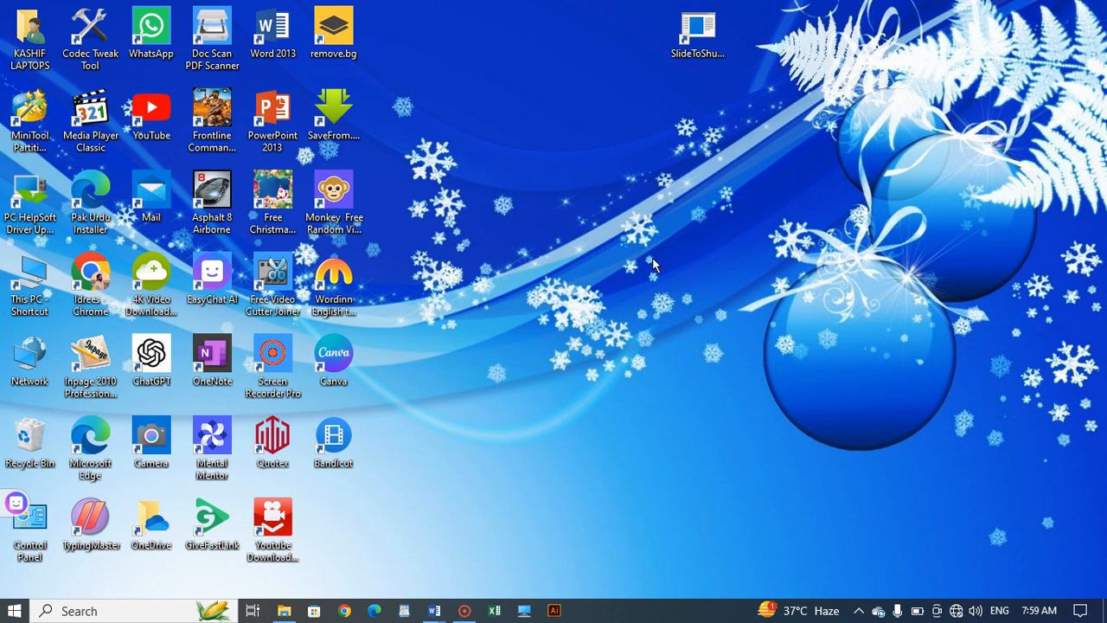
right_click(653, 261)
click(695, 324)
click(465, 611)
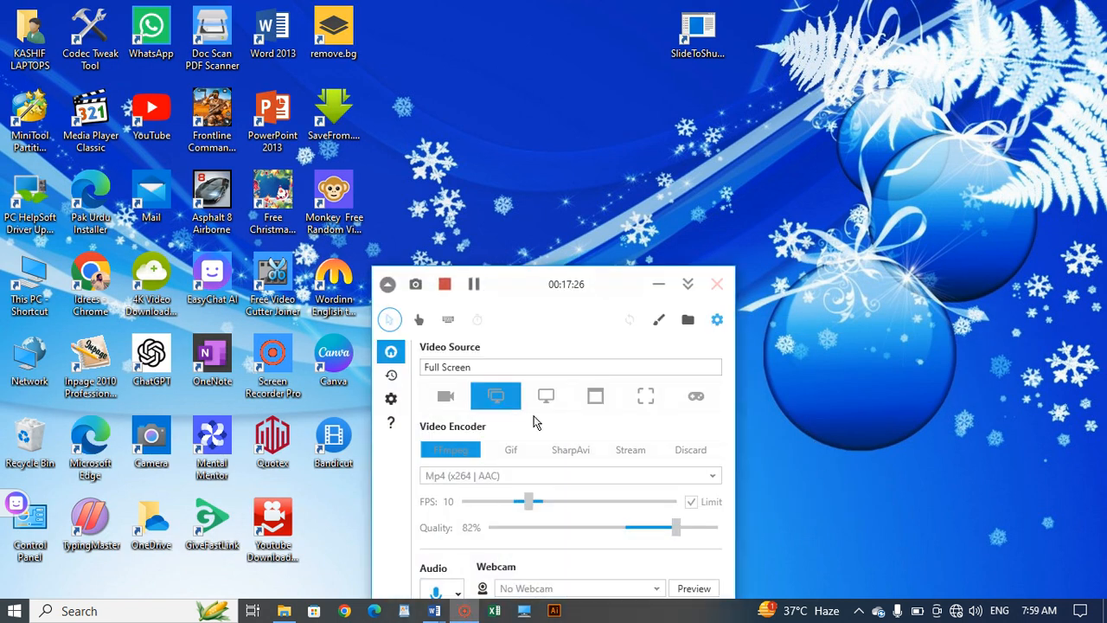